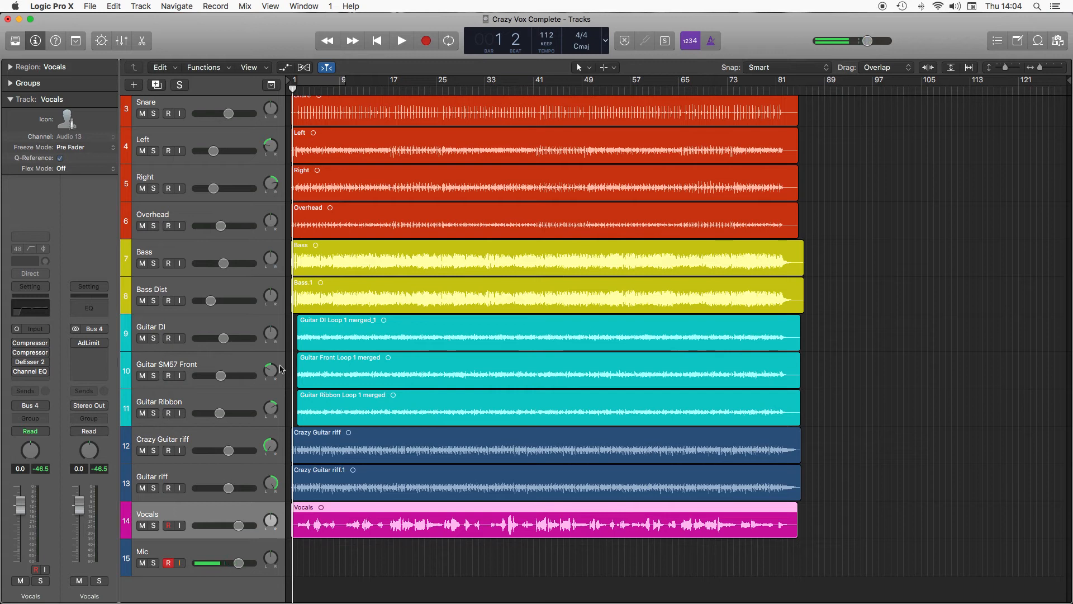
{"action": "left_click", "coordinate": [303, 68]}
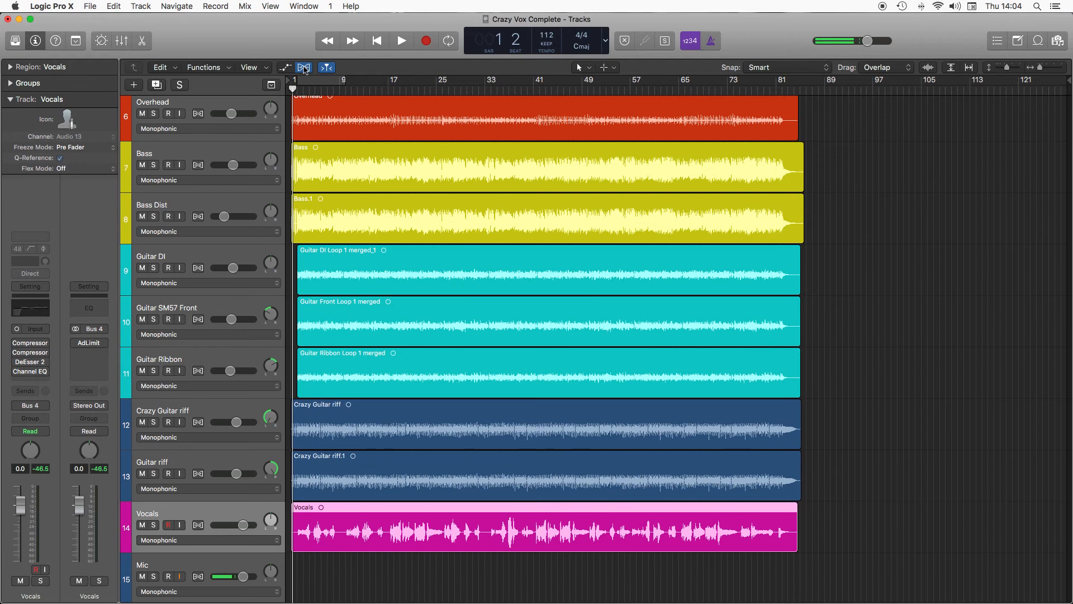
{"action": "left_click", "coordinate": [198, 525]}
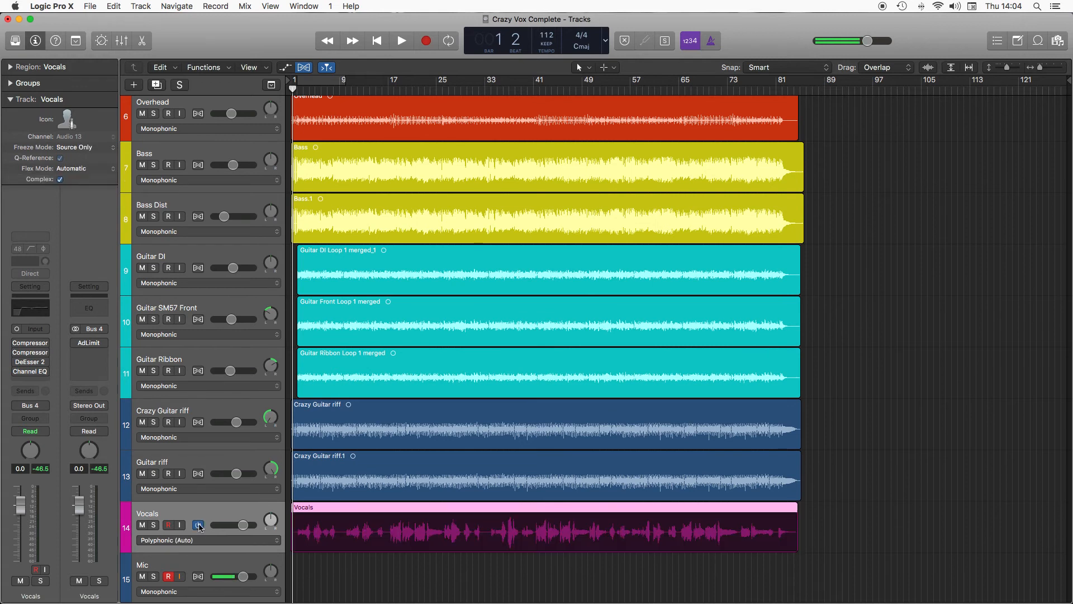
{"action": "left_click", "coordinate": [198, 525]}
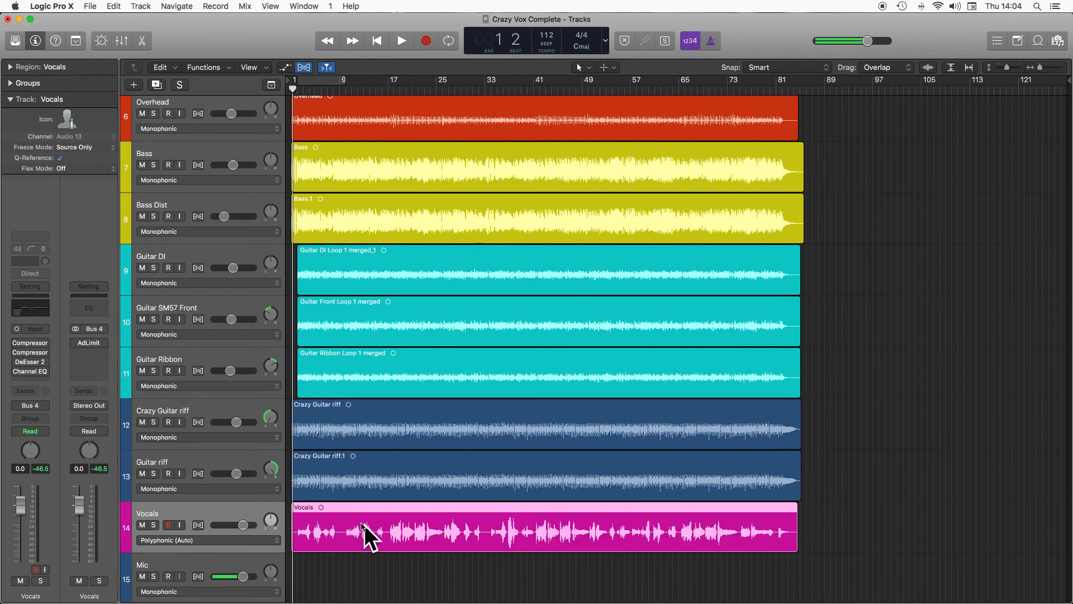
{"action": "left_click", "coordinate": [306, 69]}
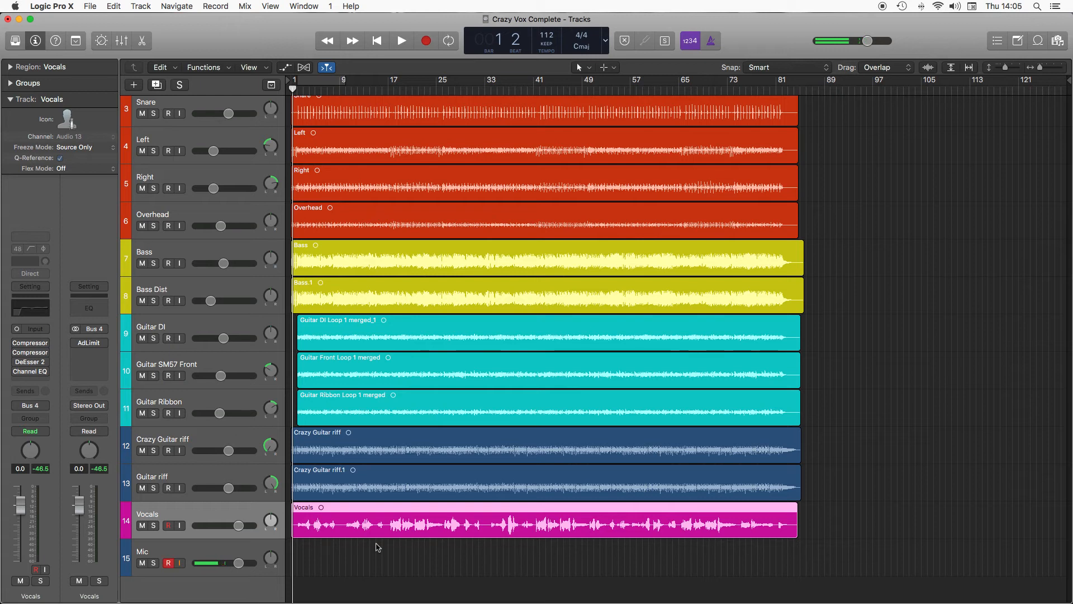
- Play the full mix from bar 1 to hear the vocals in context, stop around bar 8 and return to the start
{"action": "key", "text": "super+Right"}
{"action": "key", "text": "super+Right"}
{"action": "key", "text": "super+Right"}
{"action": "key", "text": "super+Right"}
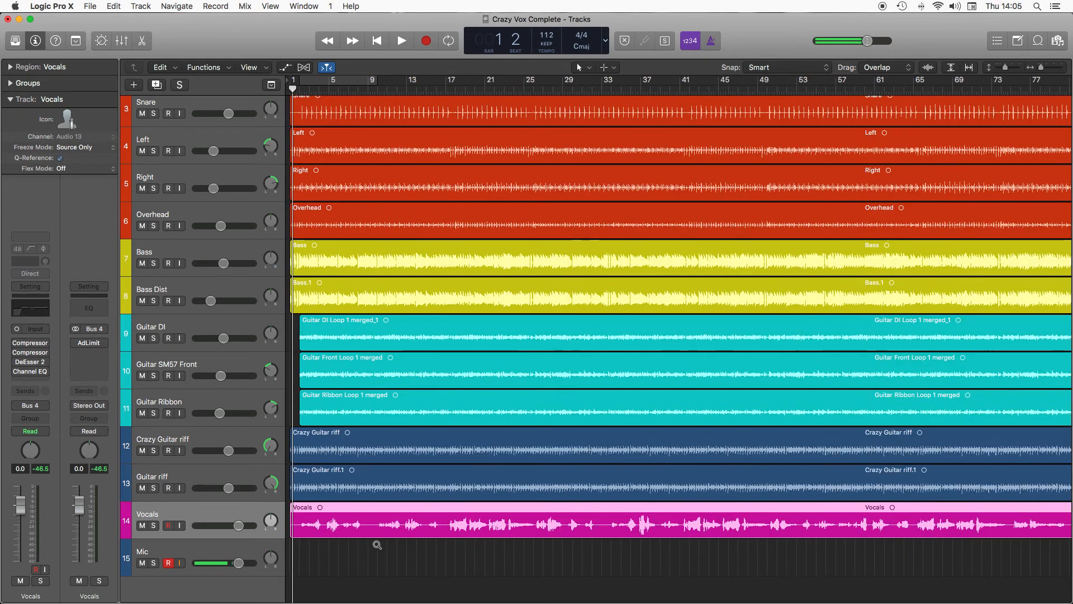
{"action": "key", "text": "Return"}
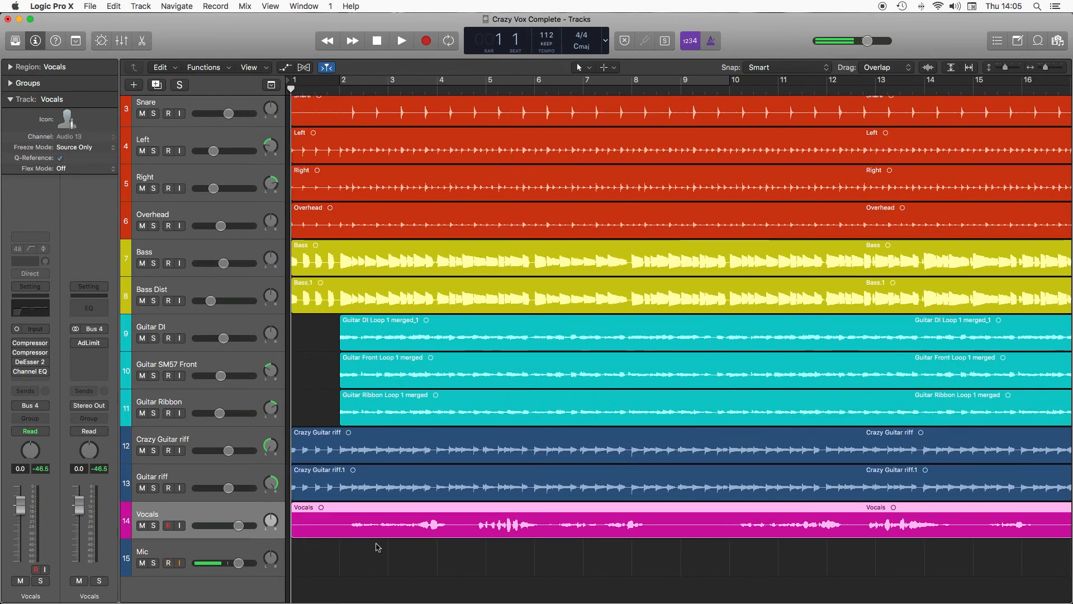
{"action": "key", "text": "super+Left"}
{"action": "key", "text": "super+Left"}
{"action": "key", "text": "super+Left"}
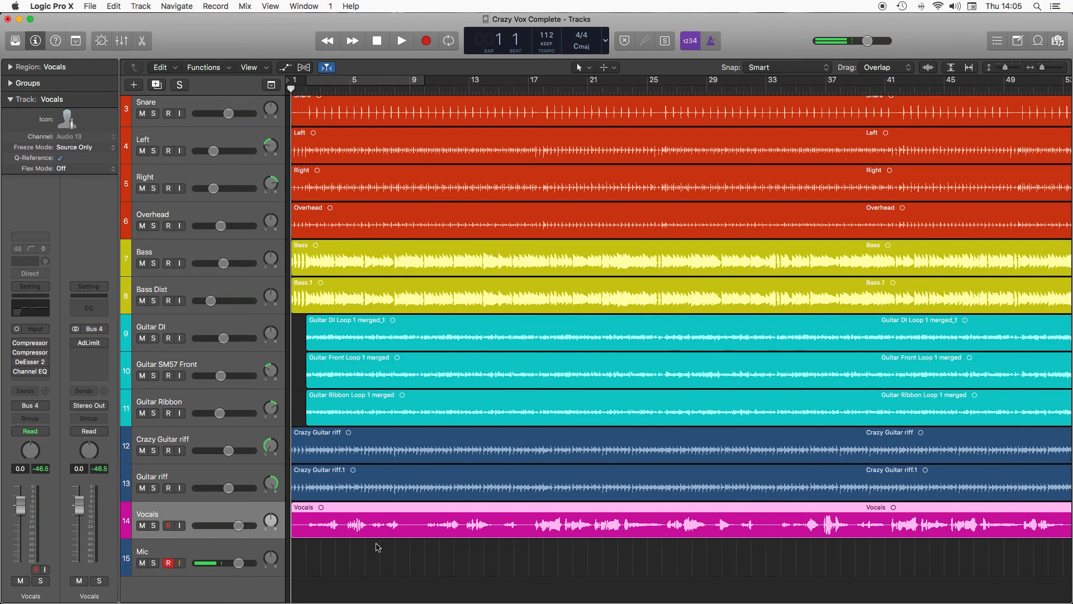
{"action": "key", "text": "space"}
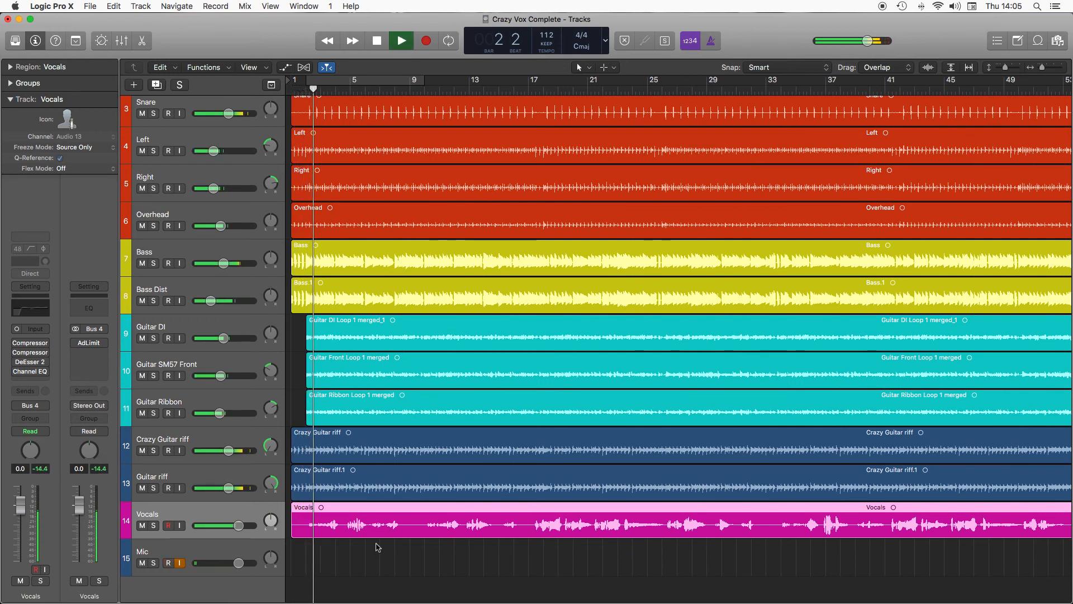
{"action": "key", "text": "super+Left"}
{"action": "key", "text": "super+Left"}
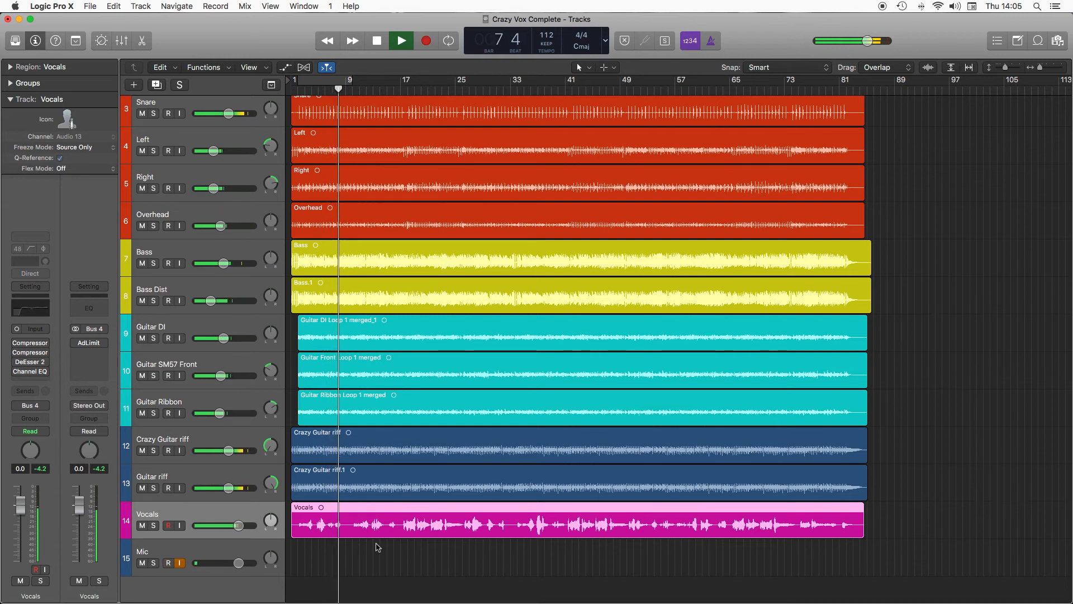
{"action": "key", "text": "space"}
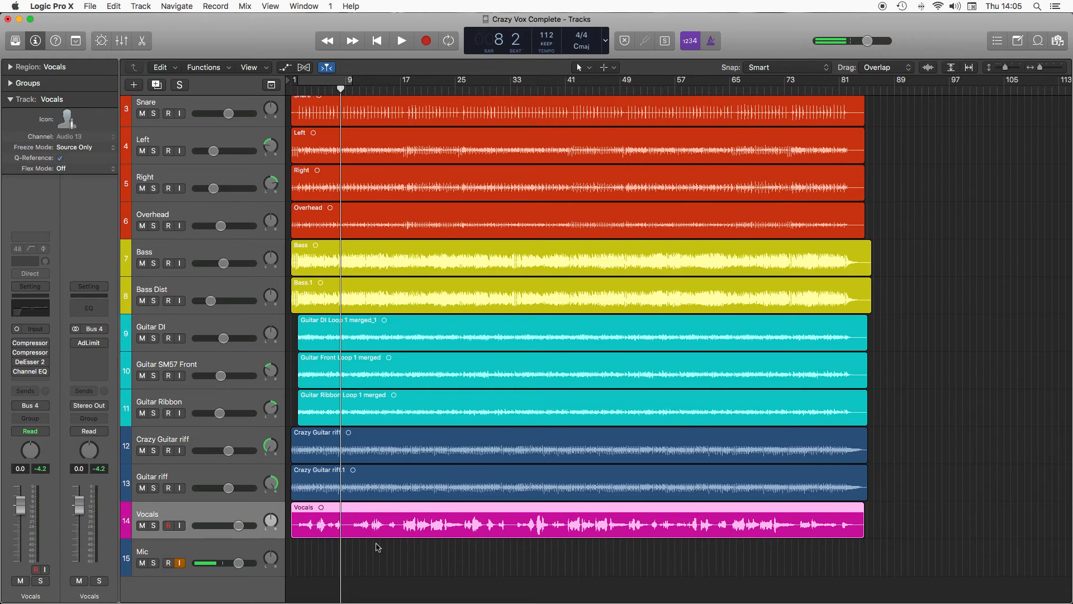
{"action": "key", "text": "Return"}
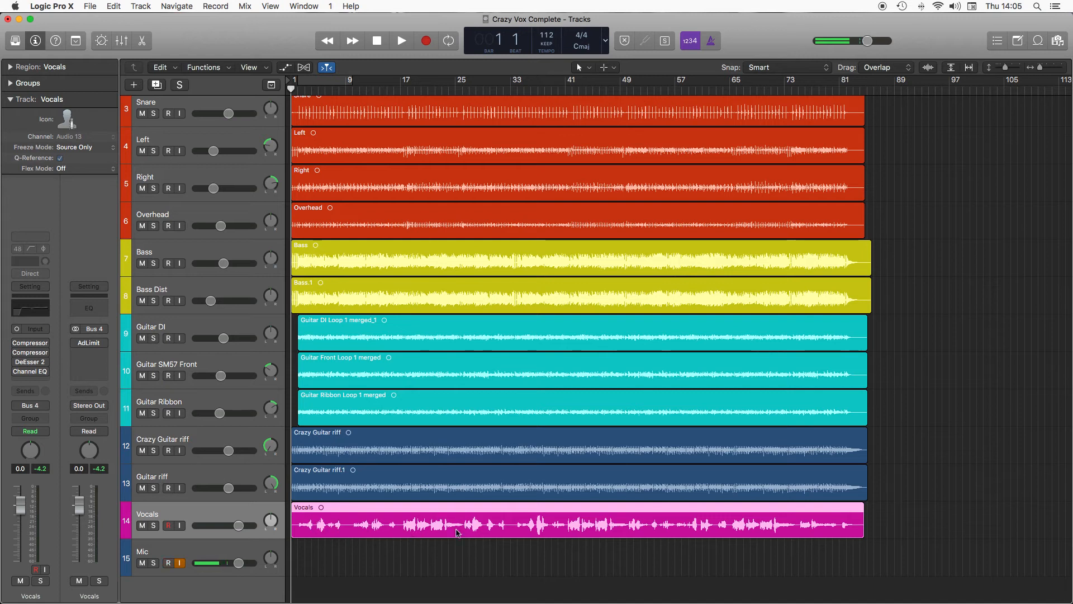
- Open the first Compressor on the Vocals channel strip and set its make-up gain to 0 dB
{"action": "scroll", "coordinate": [545, 519], "scroll_direction": "up", "scroll_amount": 1}
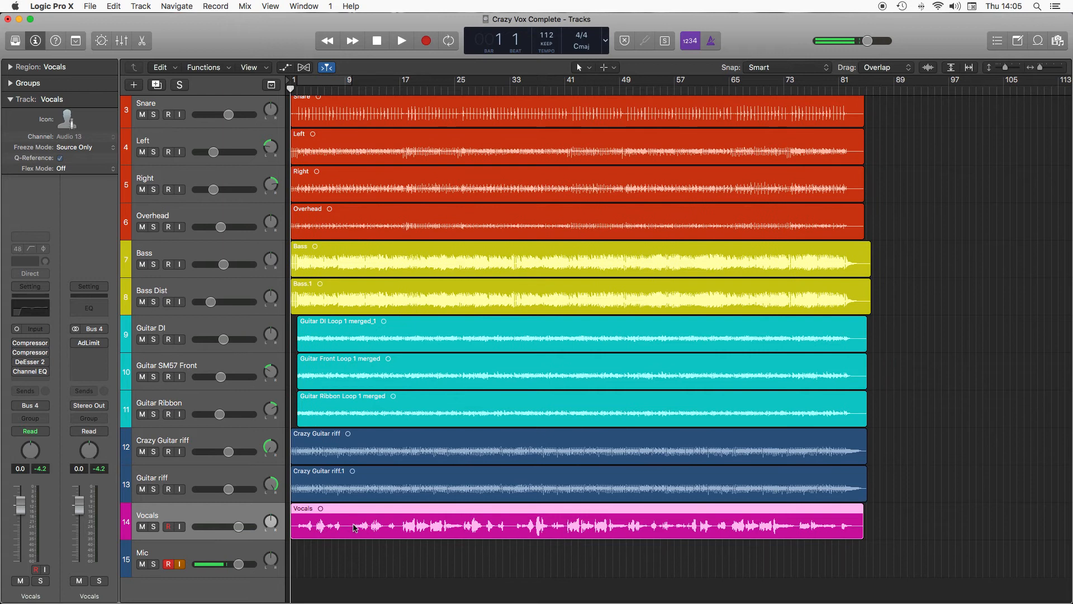
{"action": "scroll", "coordinate": [334, 530], "scroll_direction": "down", "scroll_amount": 1}
{"action": "mouse_move", "coordinate": [19, 347]}
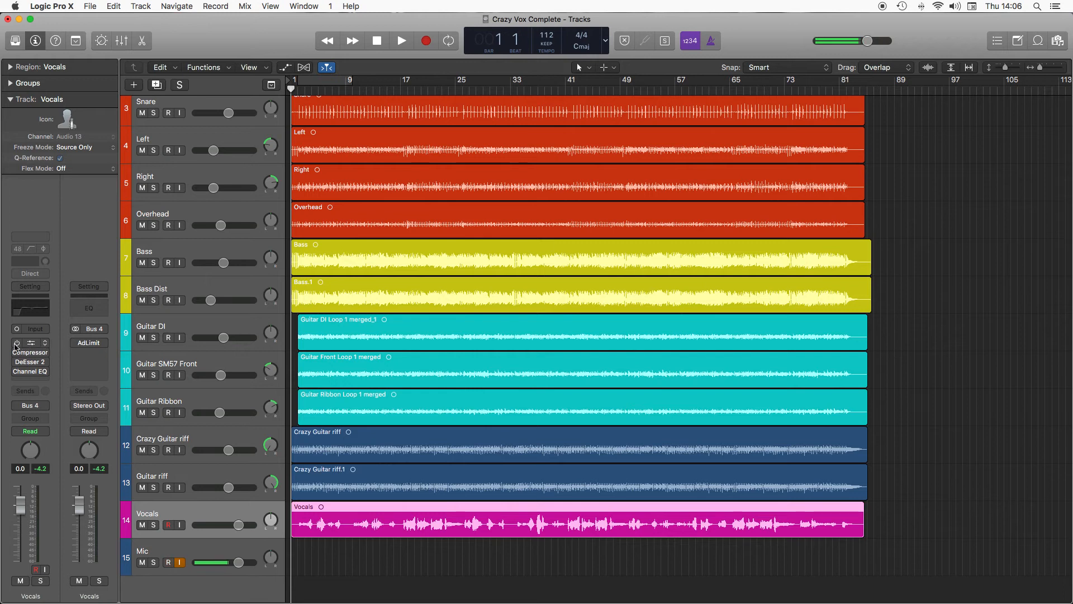
{"action": "mouse_move", "coordinate": [31, 363]}
{"action": "left_click", "coordinate": [36, 346]}
{"action": "left_click", "coordinate": [36, 346]}
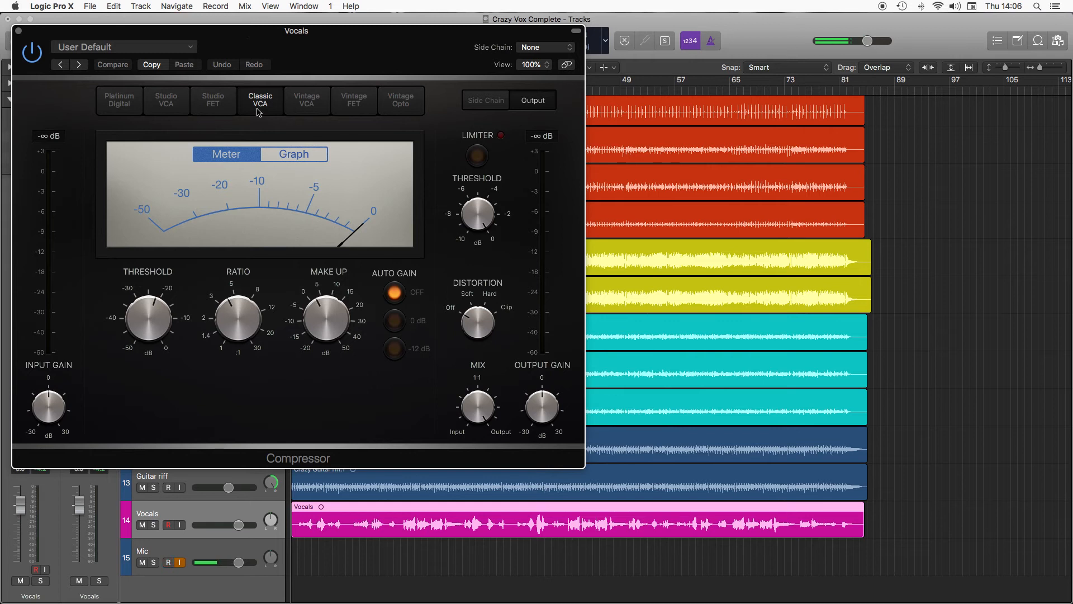
{"action": "left_click_drag", "start_coordinate": [309, 287], "coordinate": [301, 296]}
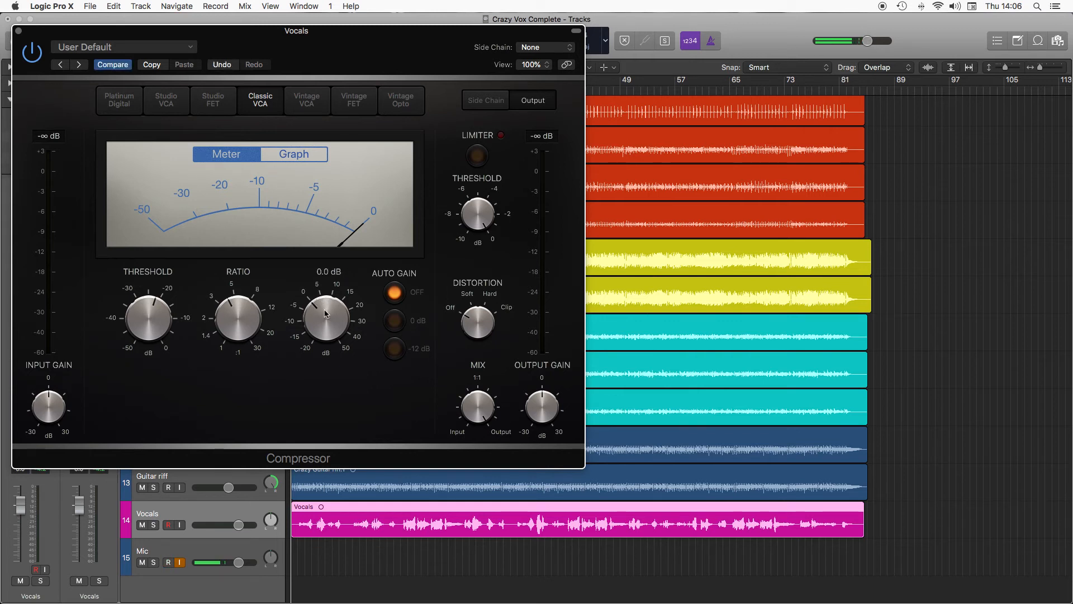
{"action": "mouse_move", "coordinate": [245, 315]}
- Solo the Vocals and Mic tracks and play the vocals from the start to examine the Compressor's gain reduction
{"action": "left_click", "coordinate": [154, 525]}
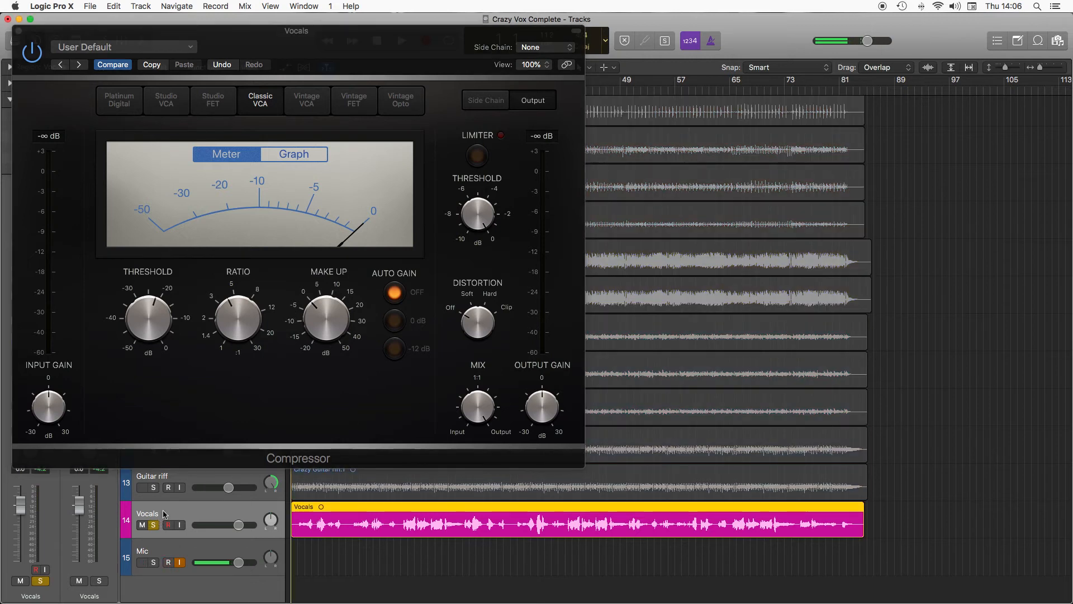
{"action": "left_click", "coordinate": [153, 562]}
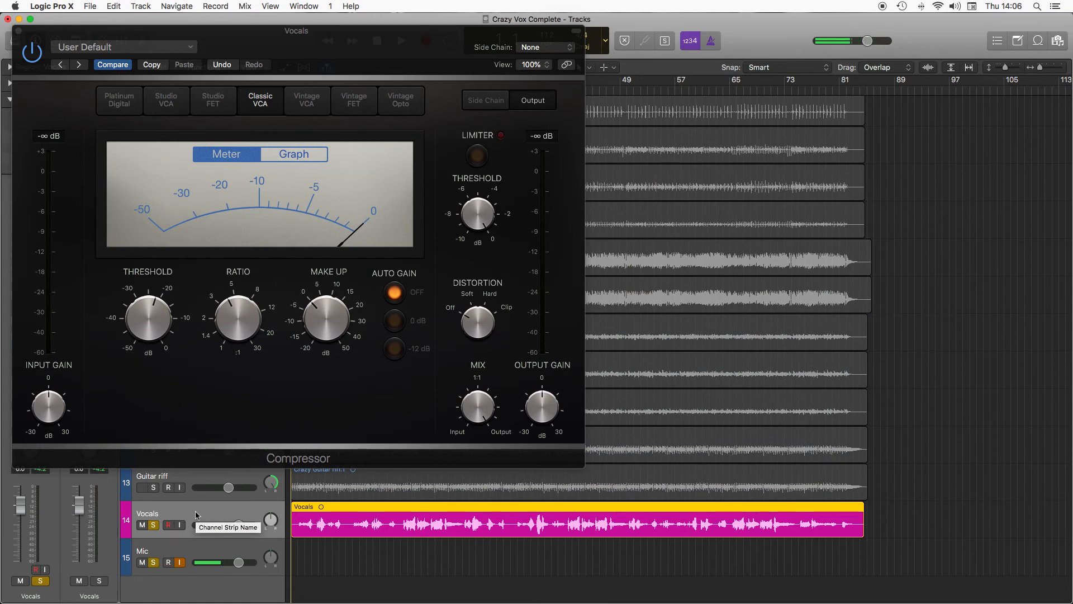
{"action": "key", "text": "space"}
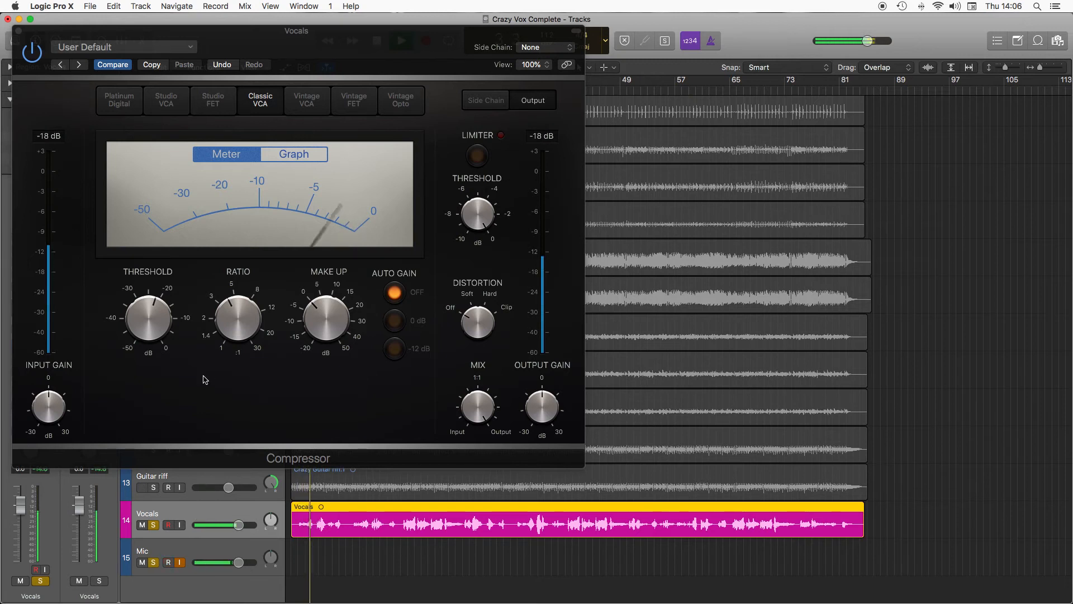
{"action": "mouse_move", "coordinate": [249, 315]}
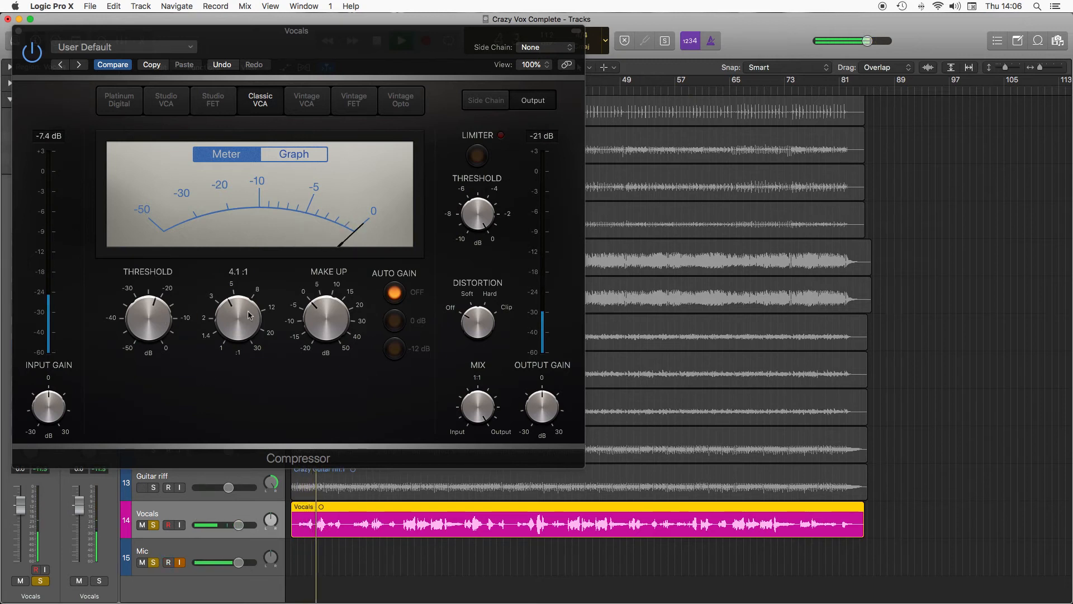
{"action": "mouse_move", "coordinate": [141, 319]}
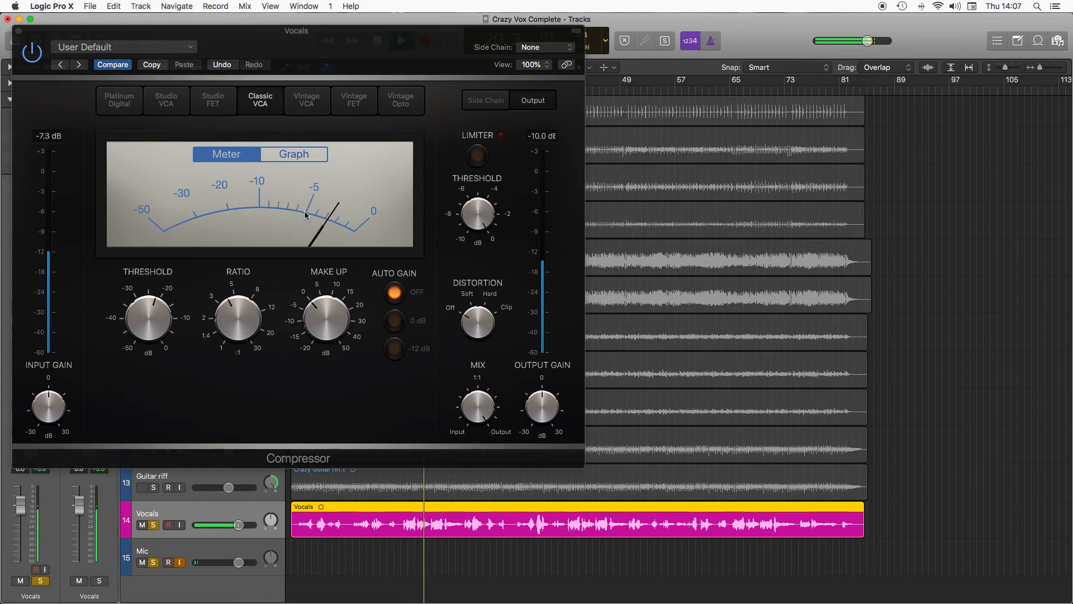
{"action": "key", "text": "space"}
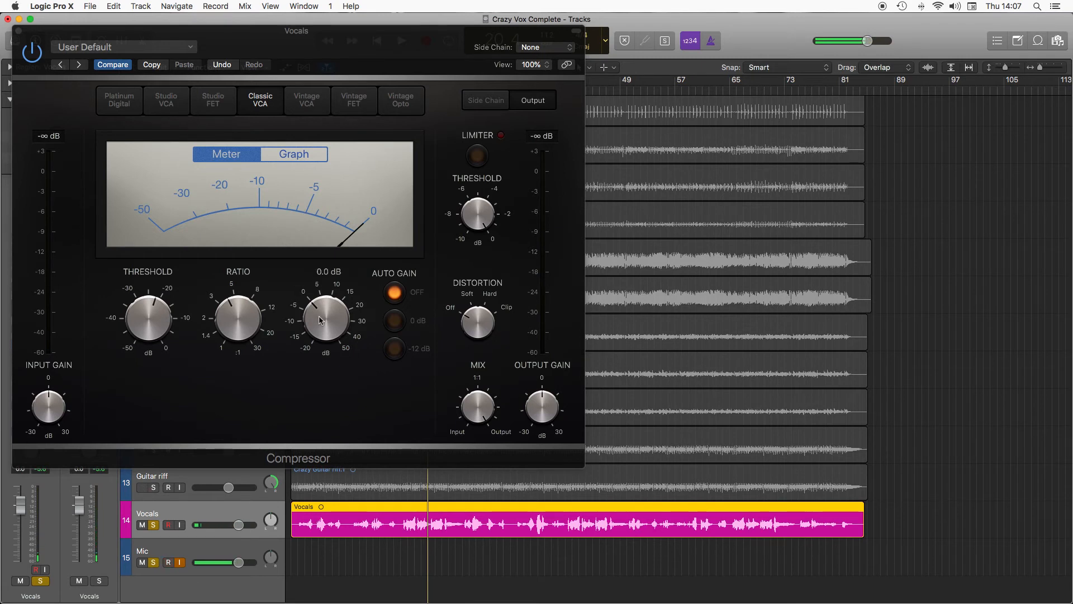
- Set the first Compressor's make-up gain to 3 dB and play further vocal passages to check the compressed level
{"action": "left_click", "coordinate": [320, 320]}
{"action": "mouse_move", "coordinate": [321, 319]}
{"action": "left_mouse_down"}
{"action": "mouse_move", "coordinate": [293, 324]}
{"action": "mouse_move", "coordinate": [322, 313]}
{"action": "left_mouse_up"}
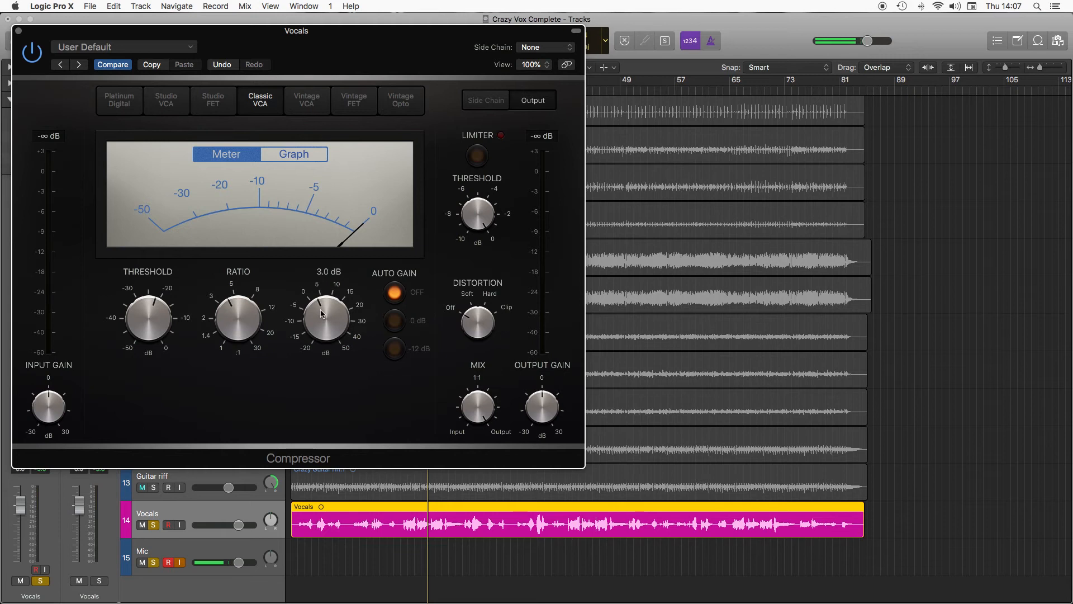
{"action": "key", "text": "space"}
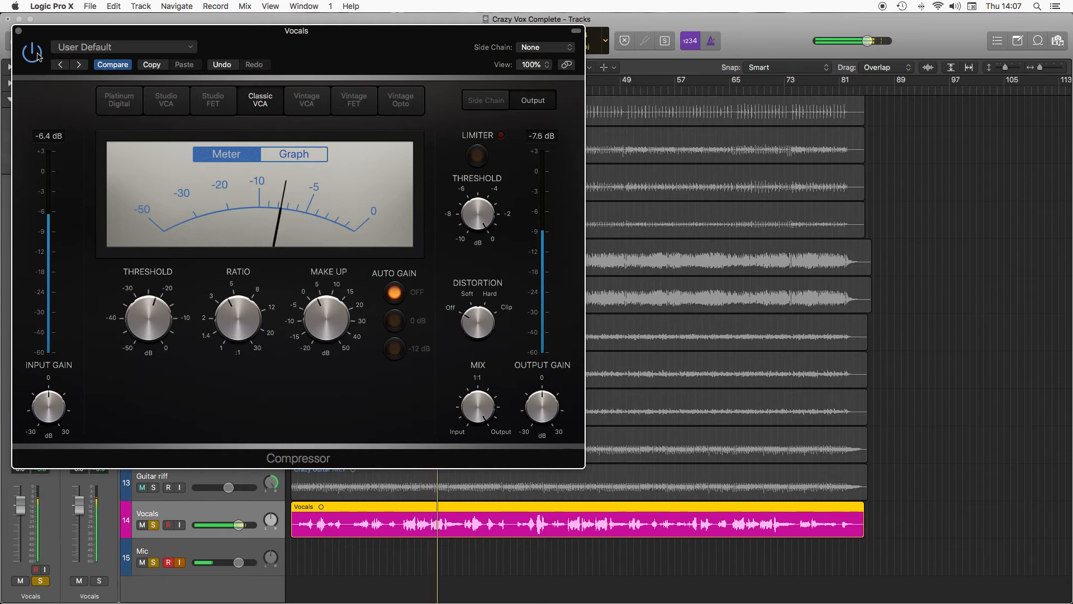
{"action": "key", "text": "space"}
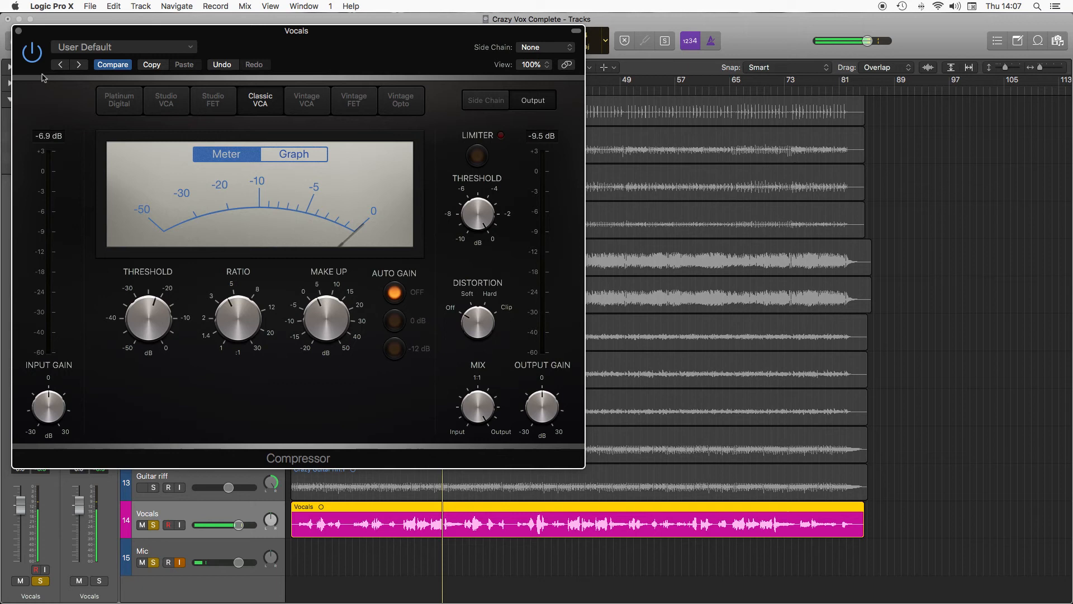
{"action": "mouse_move", "coordinate": [320, 301]}
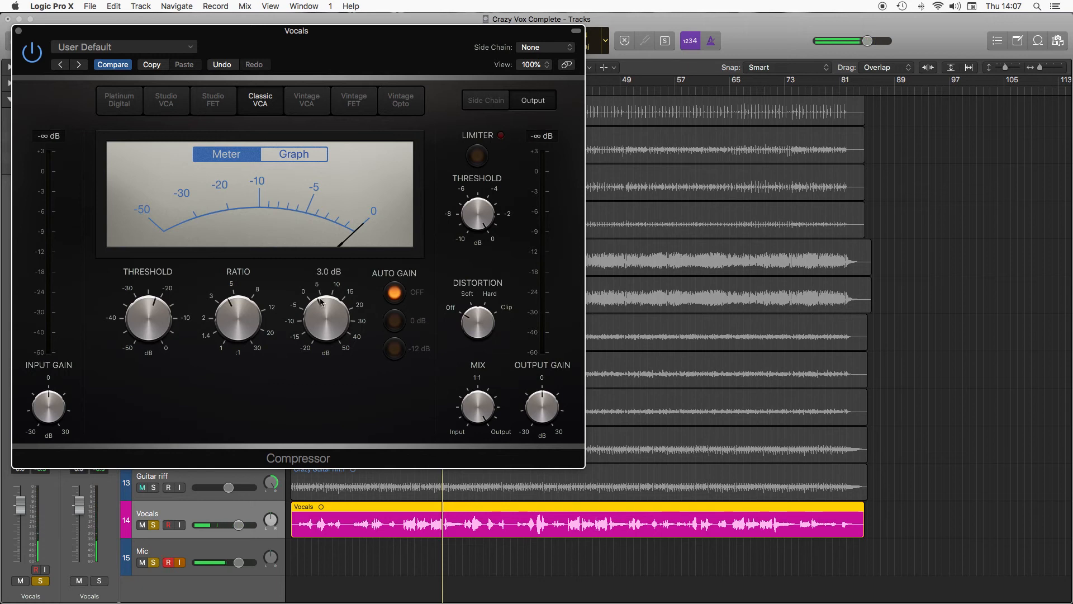
{"action": "key", "text": "space"}
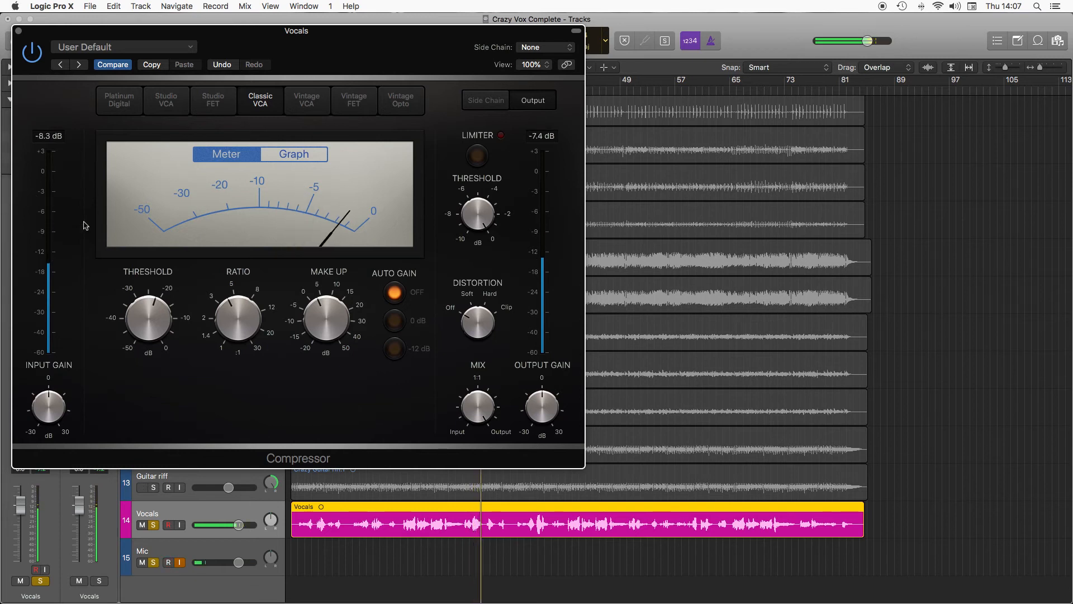
{"action": "key", "text": "space"}
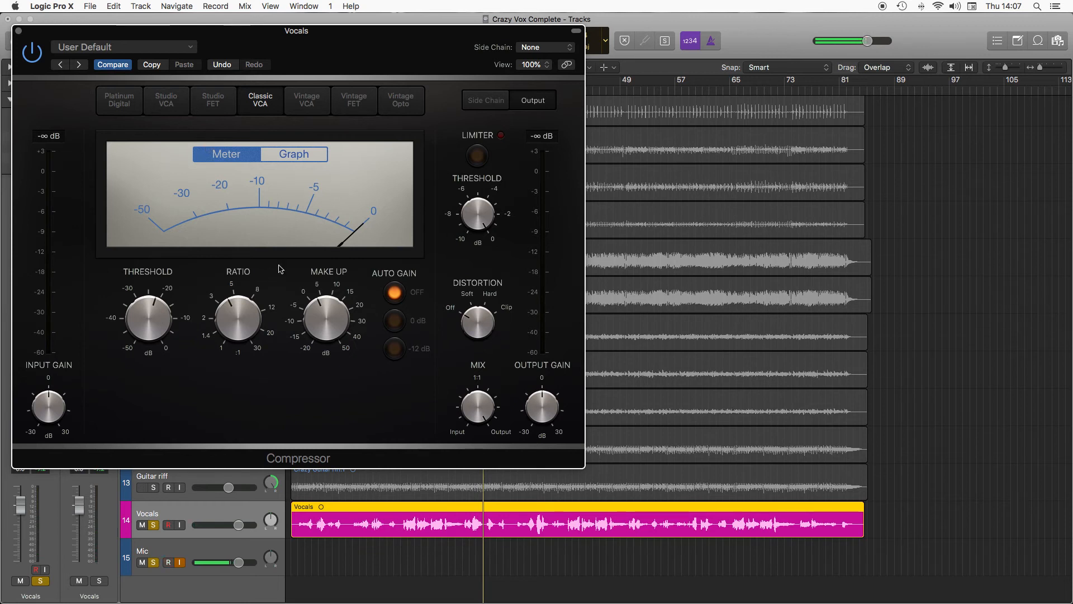
- Close the first Compressor, open the second Compressor on the Vocals channel and set its attack to 74 ms
{"action": "left_click", "coordinate": [18, 32]}
{"action": "mouse_move", "coordinate": [17, 354]}
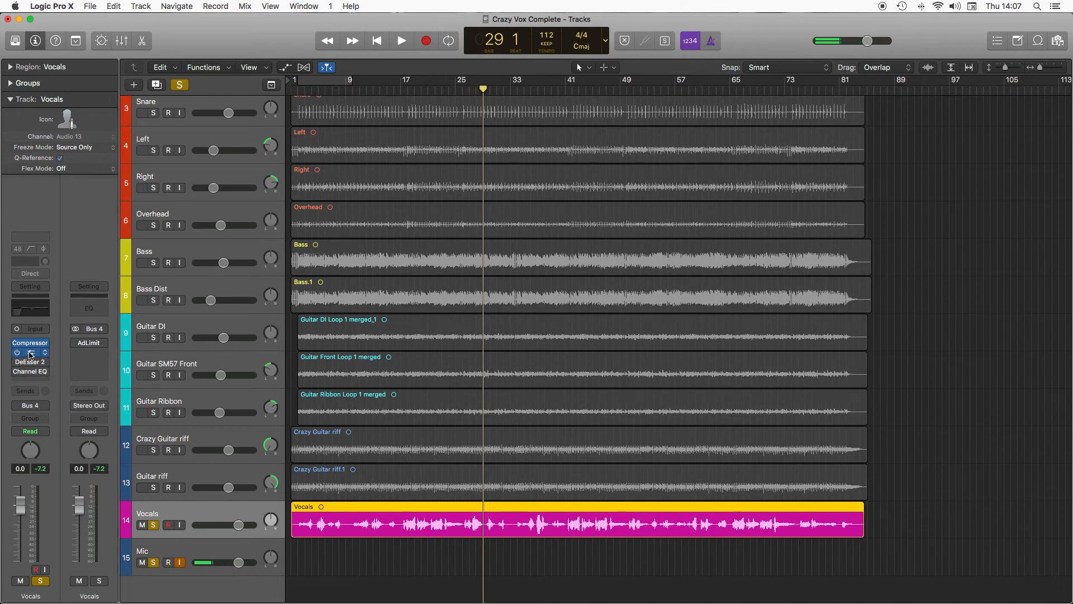
{"action": "left_click", "coordinate": [30, 354]}
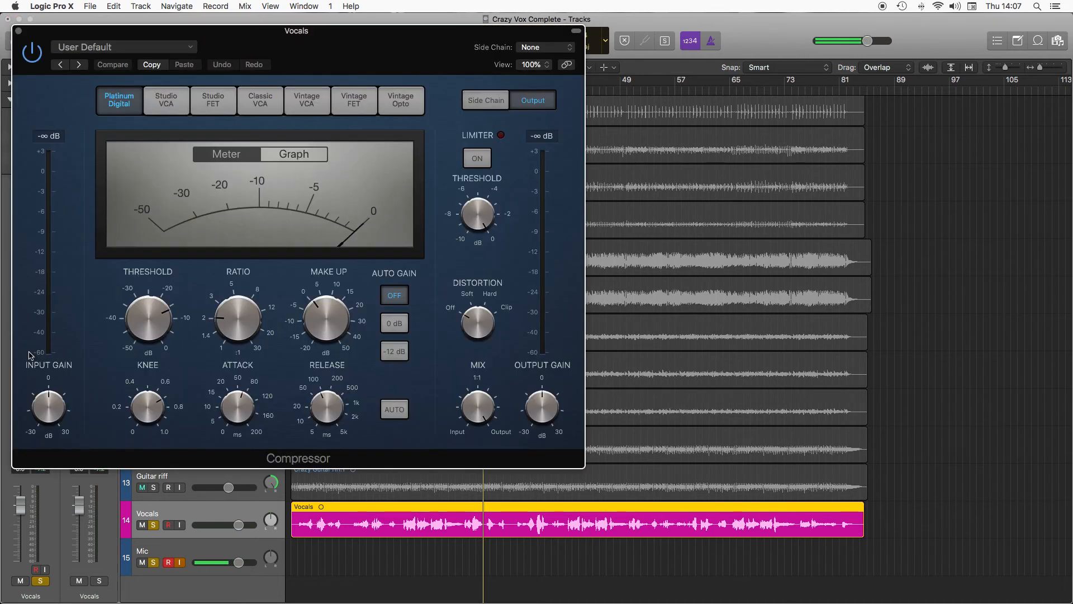
{"action": "left_click", "coordinate": [144, 360]}
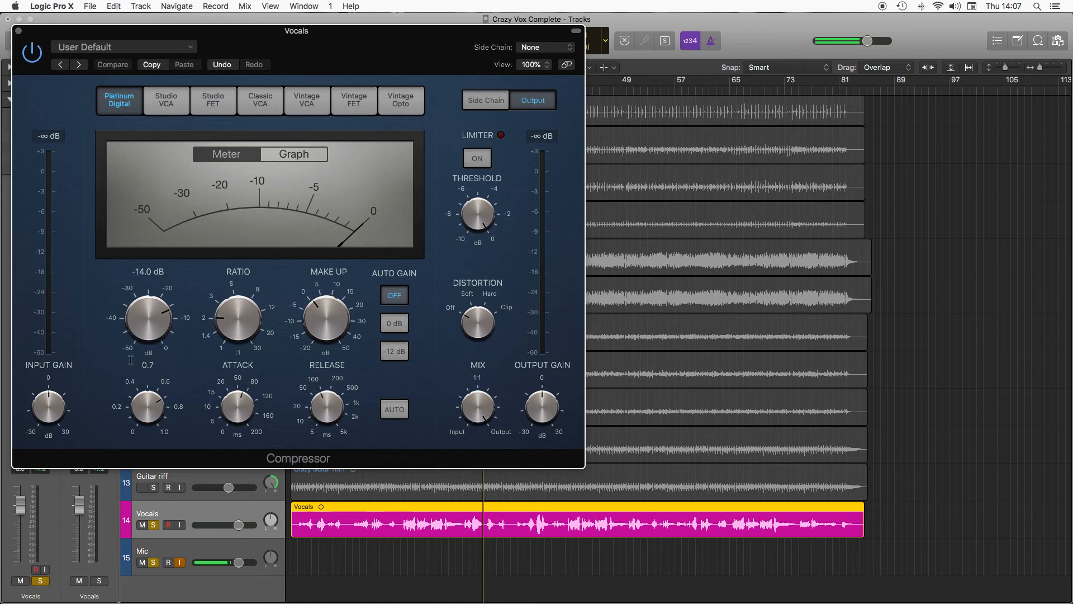
{"action": "mouse_move", "coordinate": [214, 318]}
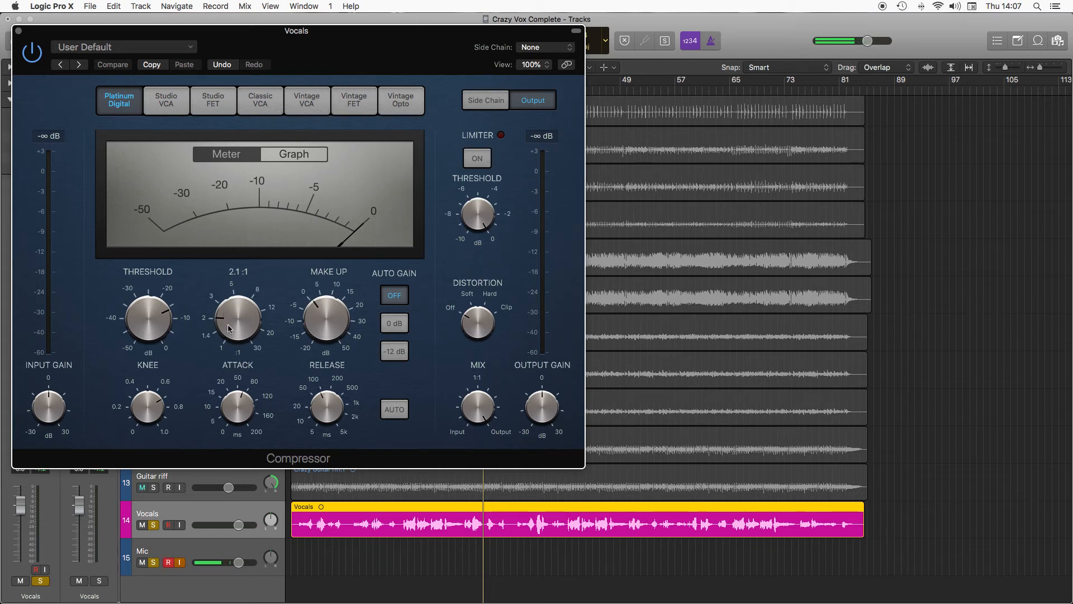
{"action": "left_click_drag", "start_coordinate": [251, 386], "coordinate": [252, 390]}
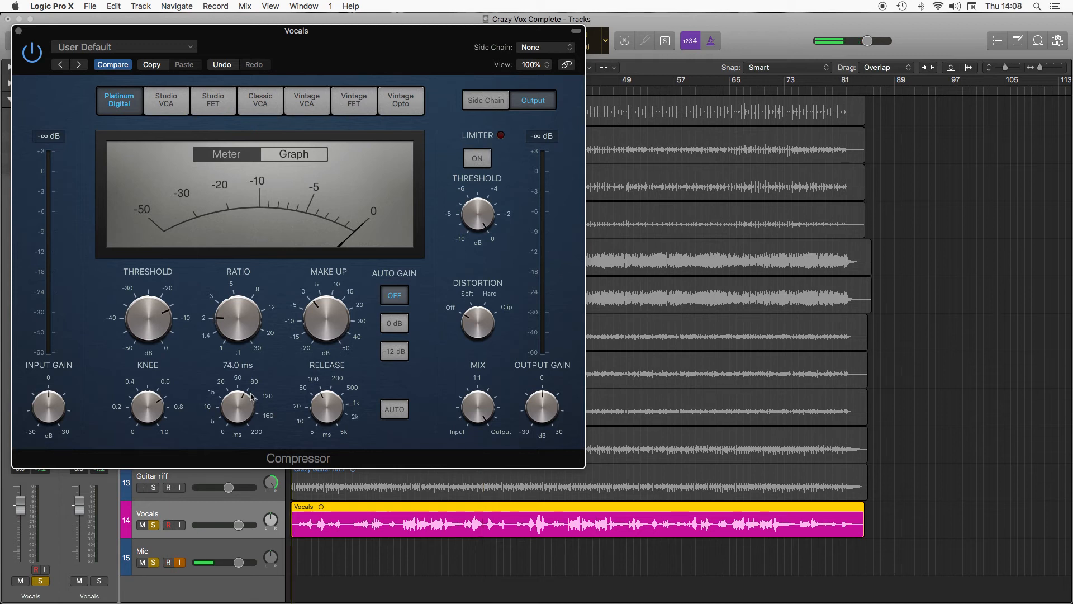
{"action": "mouse_move", "coordinate": [325, 408]}
- Play the soloed vocals from the start and raise the second Compressor's threshold slightly
{"action": "key", "text": "space"}
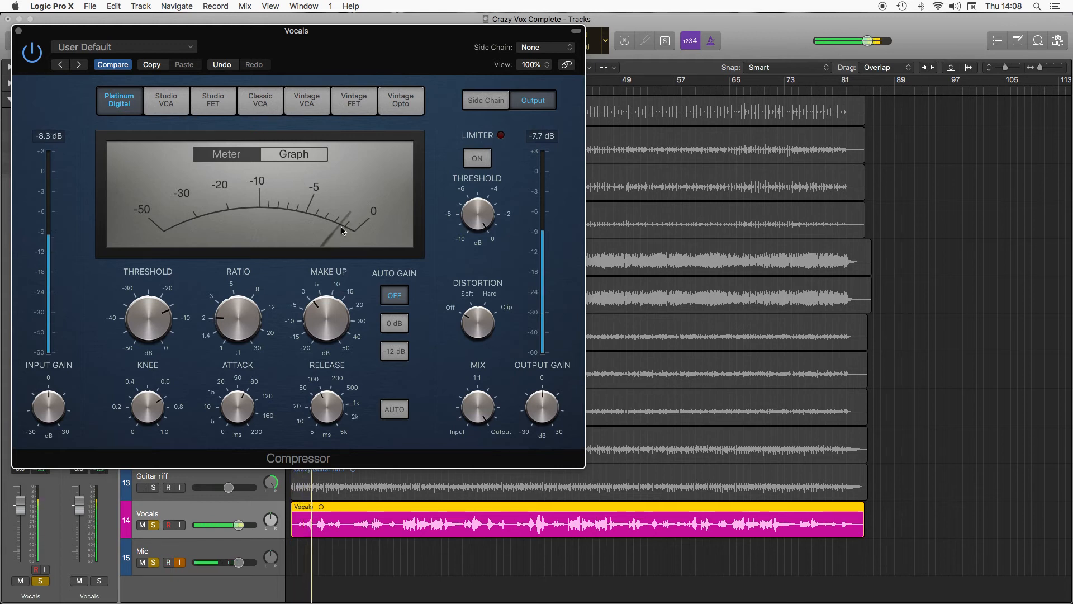
{"action": "left_click_drag", "start_coordinate": [151, 316], "coordinate": [151, 310]}
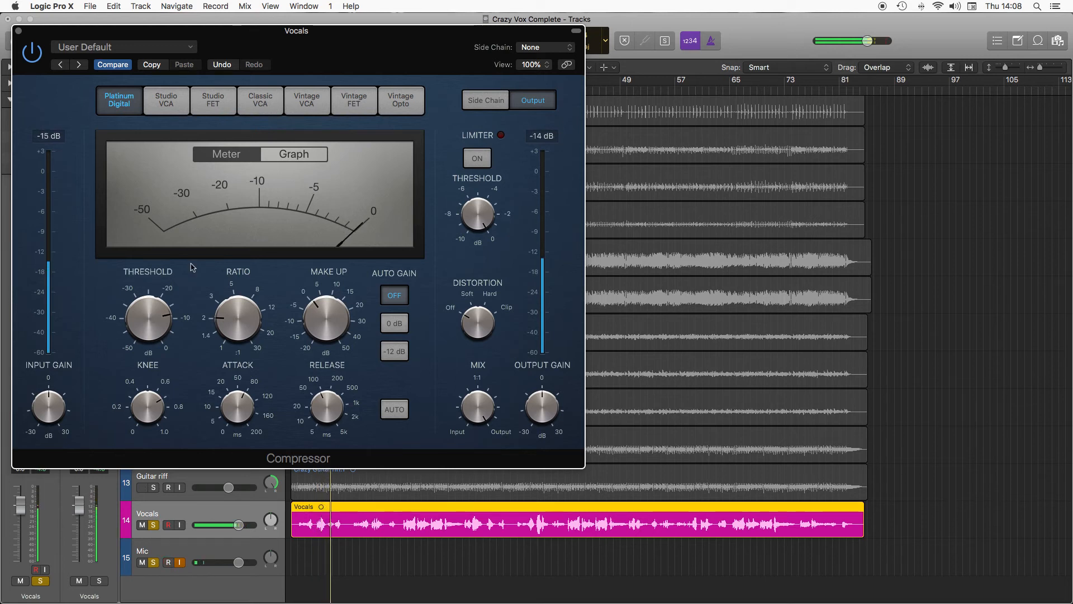
{"action": "mouse_move", "coordinate": [315, 306]}
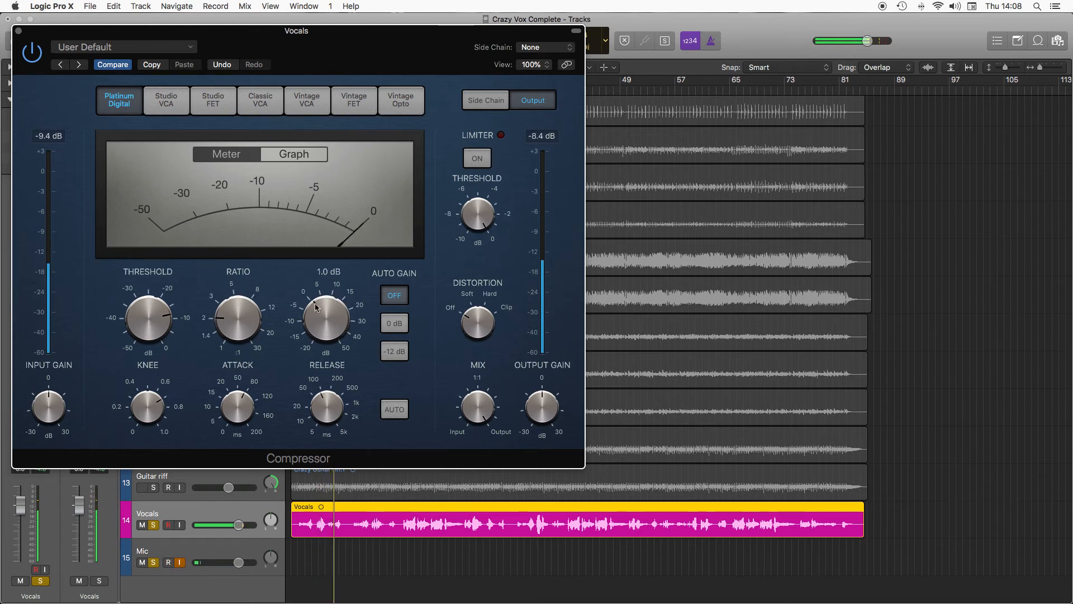
- Compare the soloed vocals with the second Compressor bypassed and active over further passages, then close its window
{"action": "left_click", "coordinate": [35, 54]}
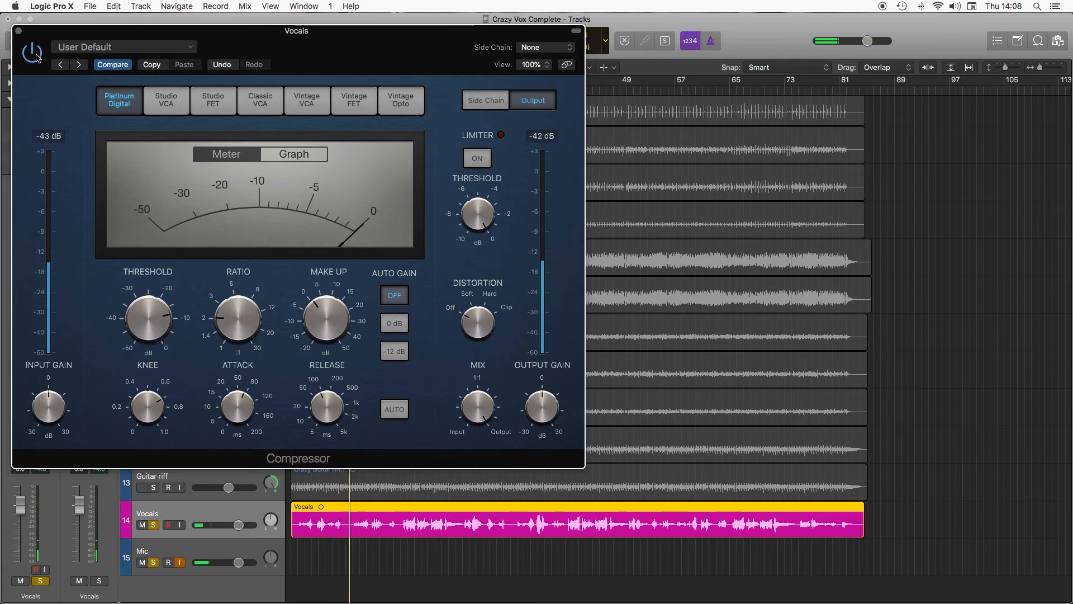
{"action": "left_click", "coordinate": [35, 54]}
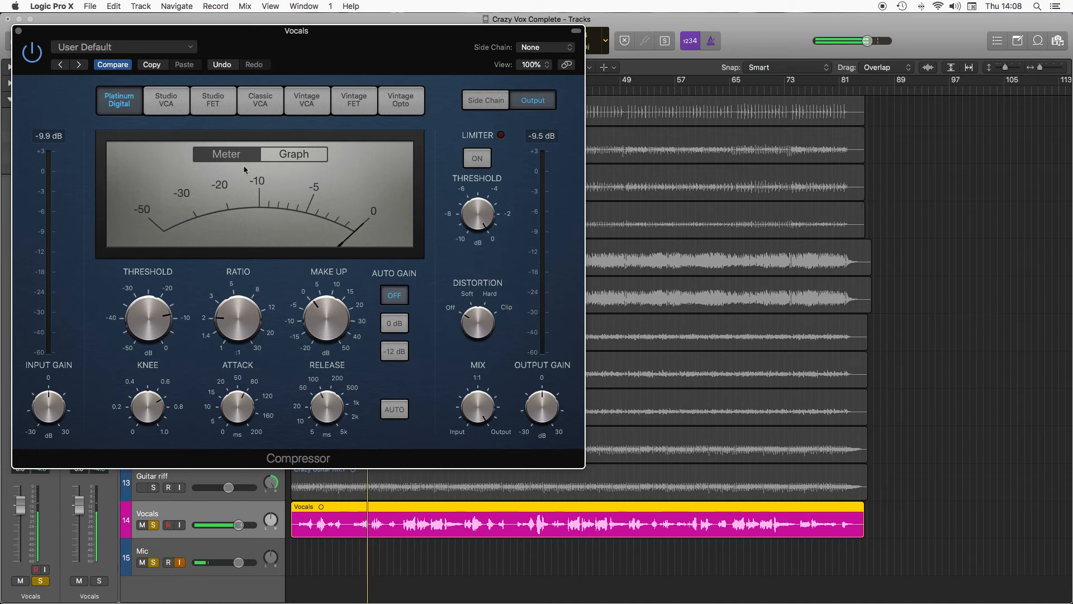
{"action": "key", "text": "space"}
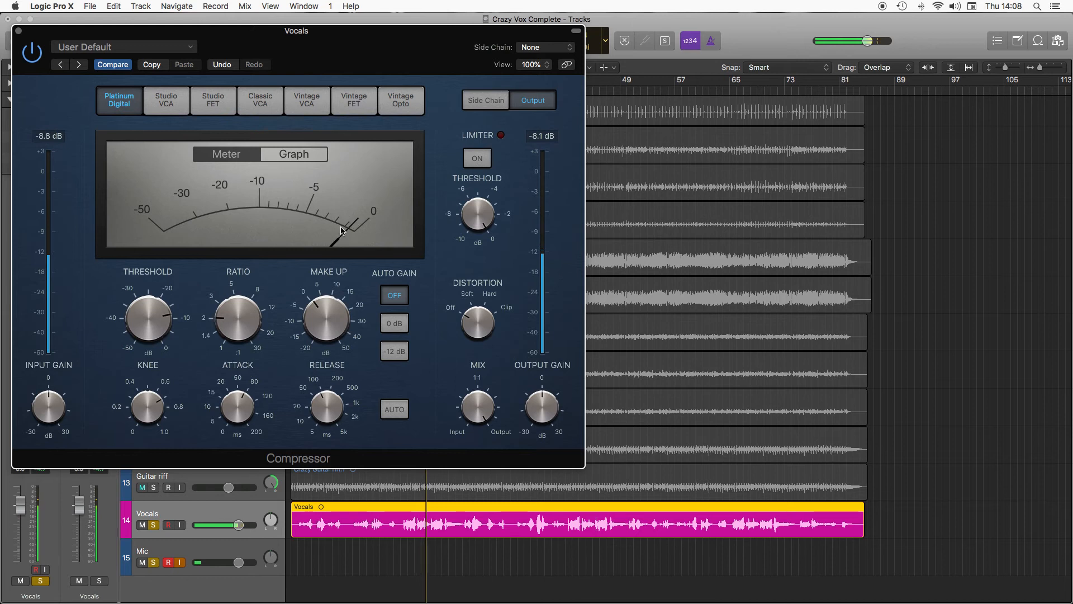
{"action": "key", "text": "space"}
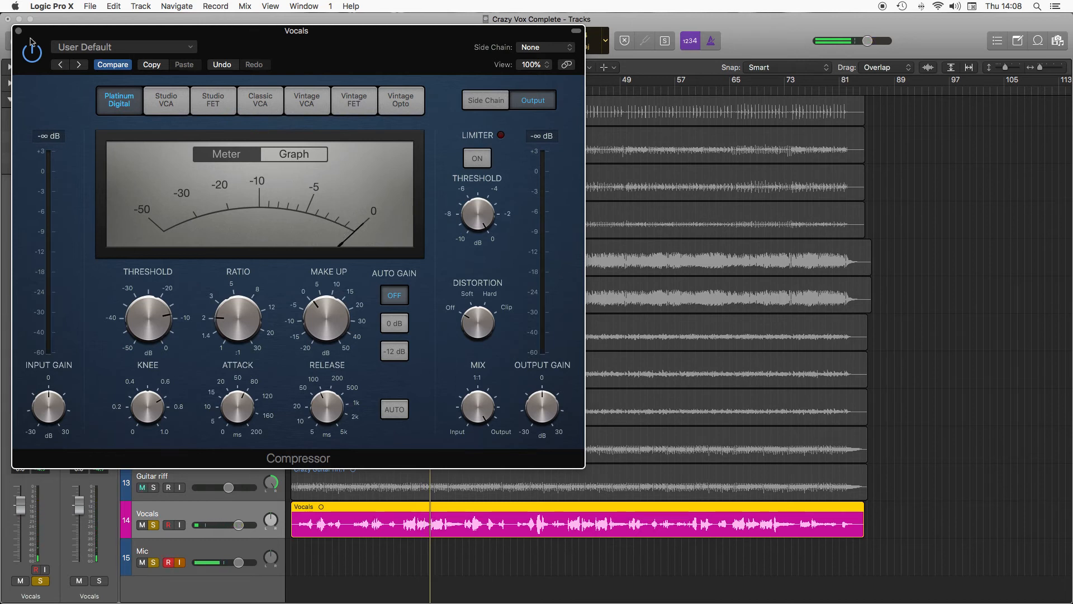
{"action": "mouse_move", "coordinate": [158, 319]}
{"action": "mouse_move", "coordinate": [328, 323]}
{"action": "left_click", "coordinate": [19, 31]}
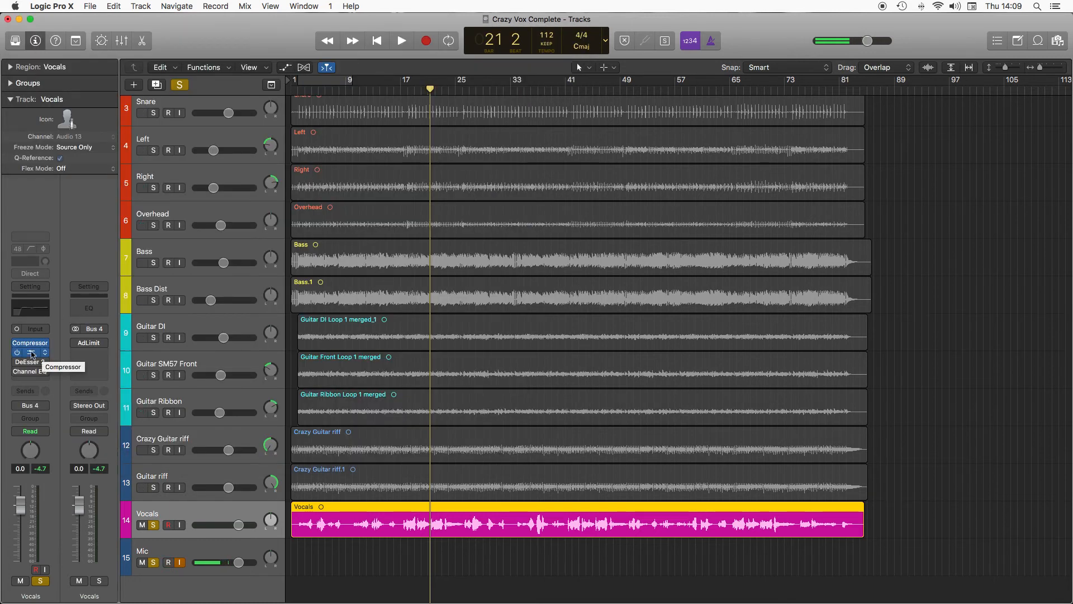
- Play the opening vocals without de-essing, then open DeEsser 2 on the Vocals channel and switch it on
{"action": "left_click_drag", "start_coordinate": [31, 353], "coordinate": [19, 364]}
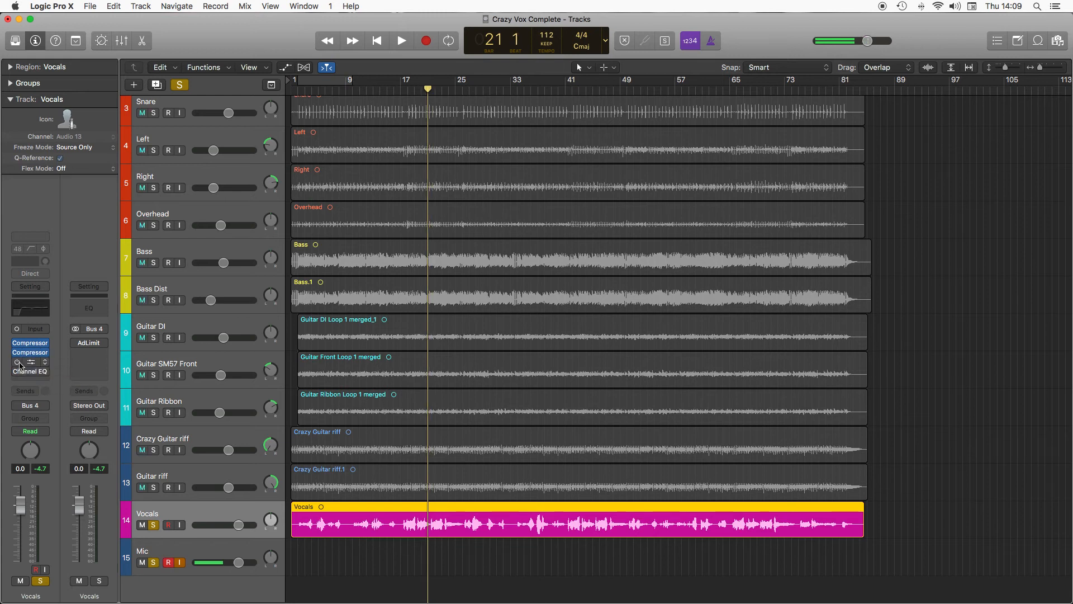
{"action": "left_click", "coordinate": [304, 92]}
{"action": "key", "text": "space"}
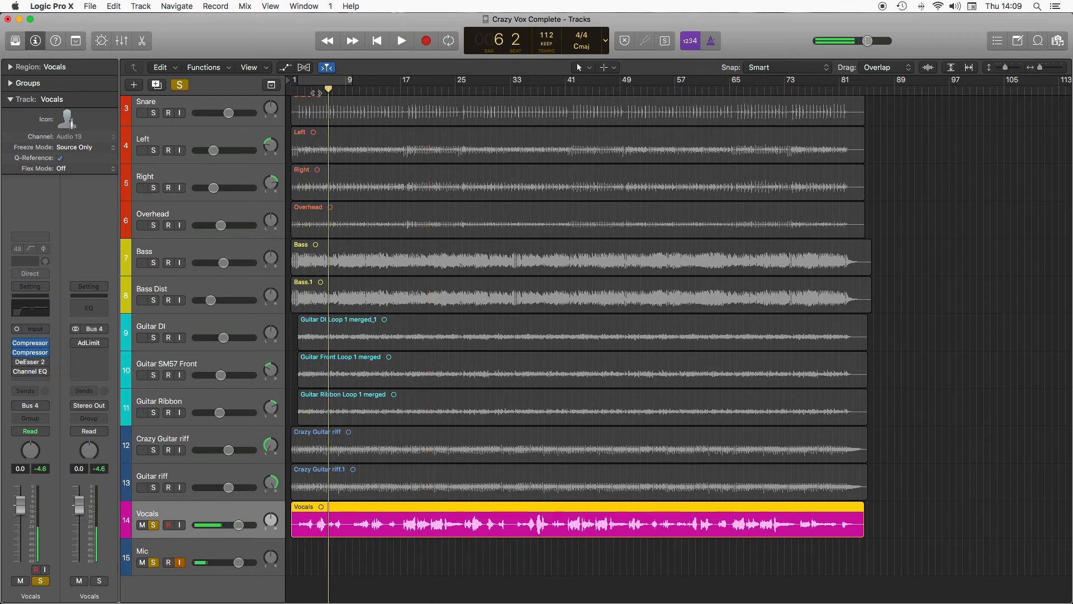
{"action": "left_click", "coordinate": [35, 363]}
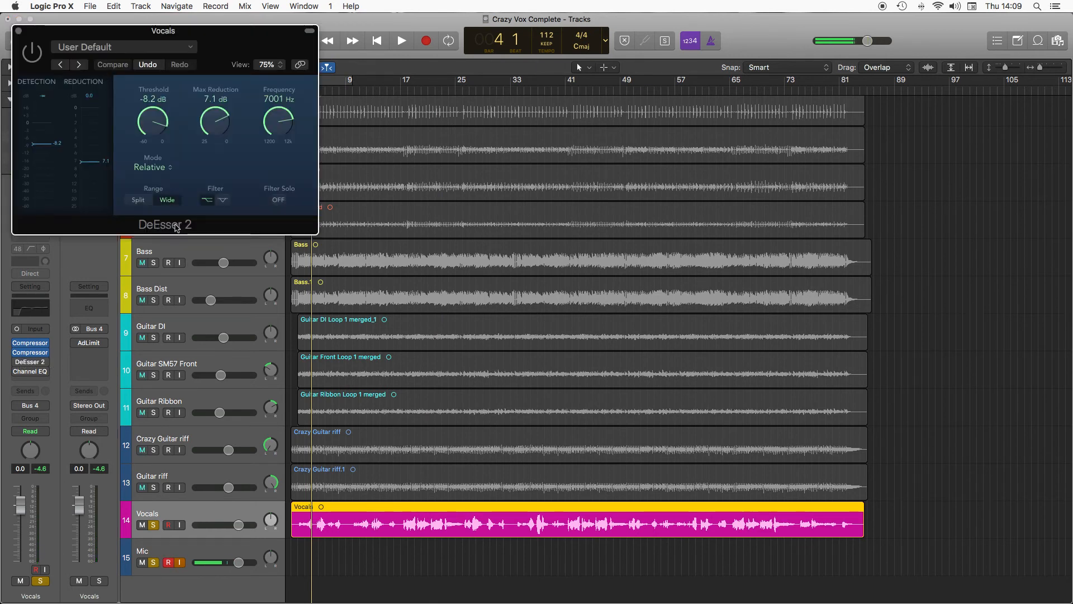
{"action": "left_click_drag", "start_coordinate": [60, 38], "coordinate": [155, 39]}
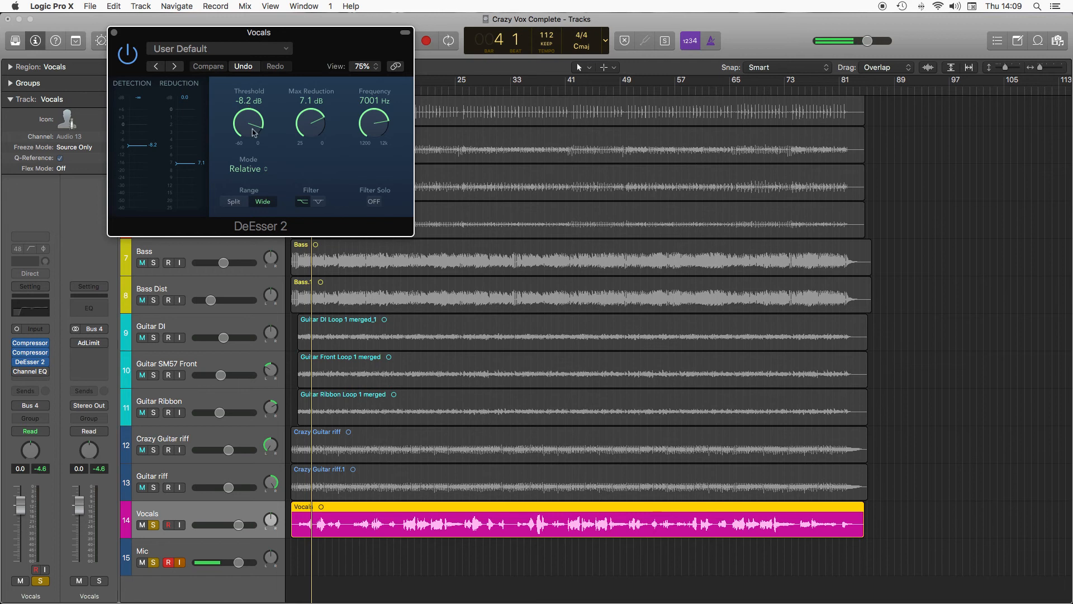
- Try the Absolute mode in DeEsser 2 and return the mode to Relative
{"action": "left_click", "coordinate": [254, 174]}
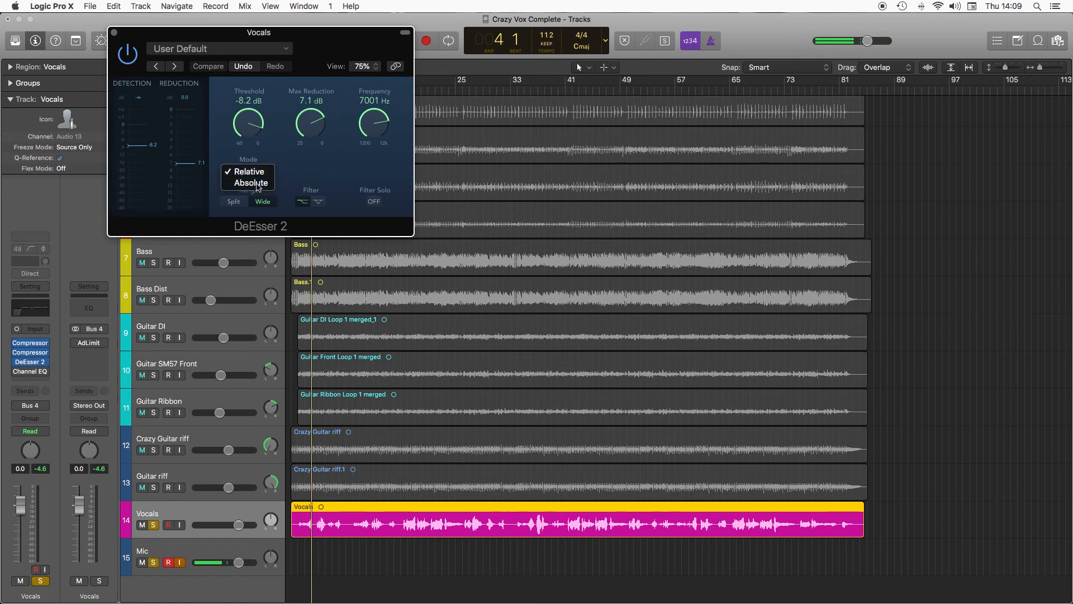
{"action": "left_click", "coordinate": [258, 180]}
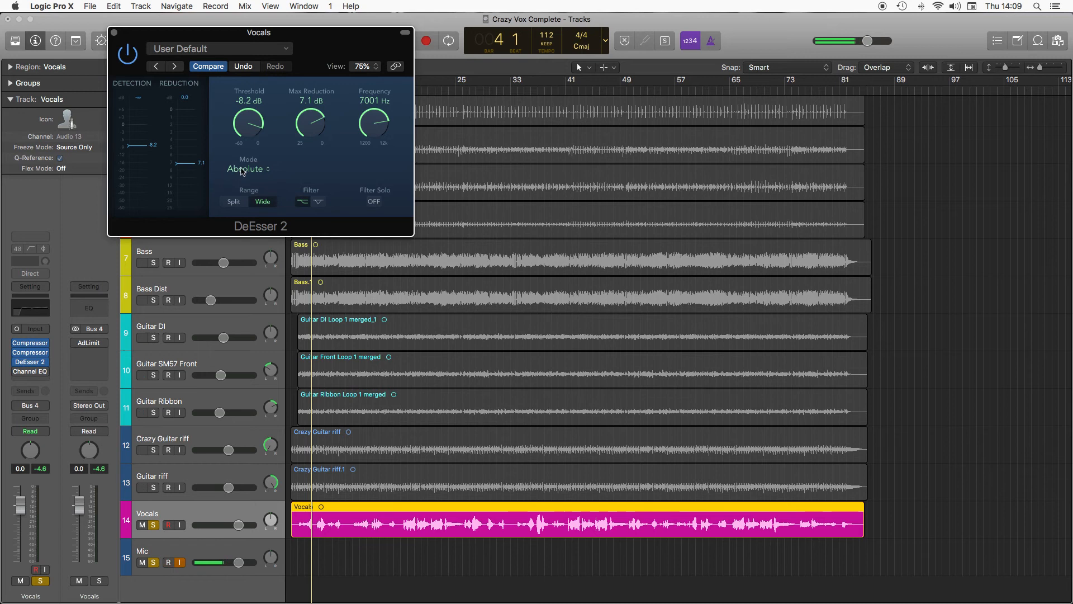
{"action": "left_click", "coordinate": [243, 171]}
{"action": "left_click", "coordinate": [247, 162]}
{"action": "left_click", "coordinate": [247, 171]}
{"action": "left_click", "coordinate": [249, 183]}
{"action": "left_click", "coordinate": [253, 172]}
{"action": "left_click", "coordinate": [256, 162]}
- Solo the DeEsser 2 filter, then set its frequency to 7222 Hz and its threshold to -10.4 dB during playback
{"action": "left_click", "coordinate": [376, 200]}
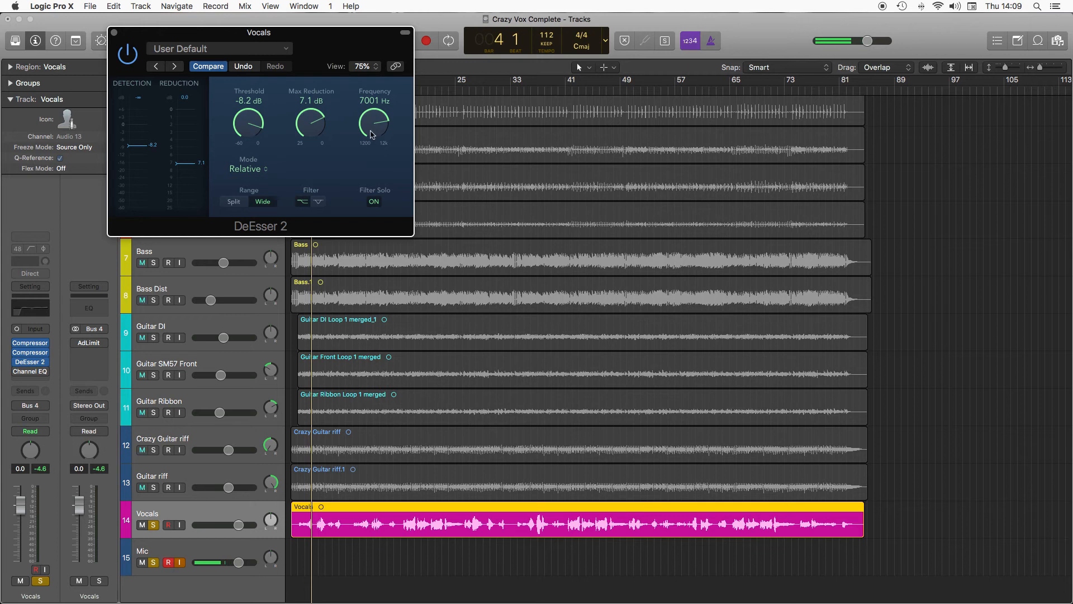
{"action": "left_click_drag", "start_coordinate": [373, 133], "coordinate": [379, 166]}
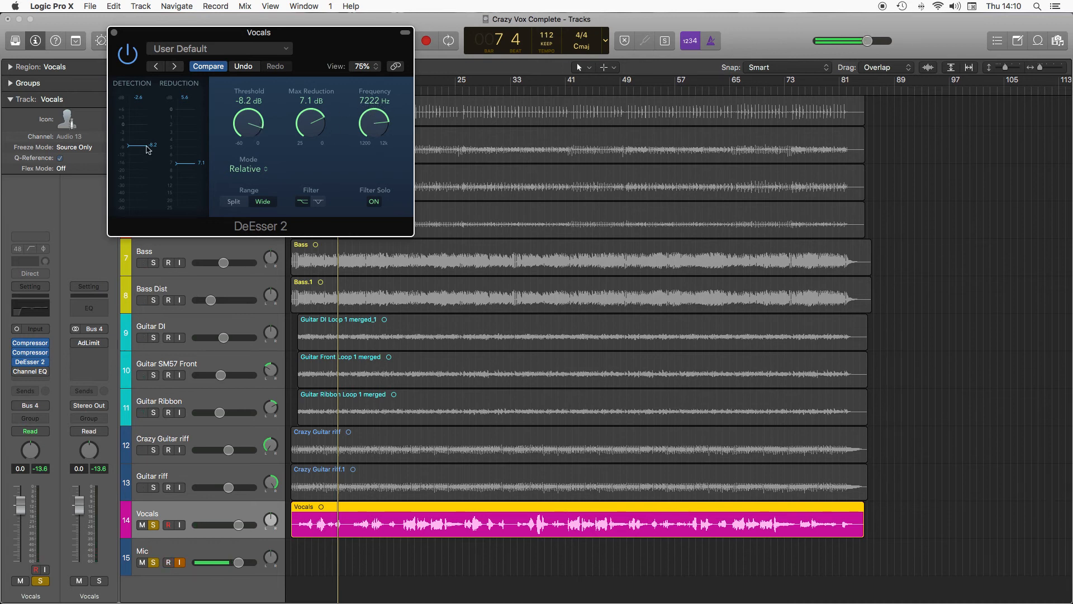
{"action": "mouse_move", "coordinate": [155, 144]}
{"action": "left_mouse_down"}
{"action": "mouse_move", "coordinate": [185, 129]}
{"action": "mouse_move", "coordinate": [246, 130]}
{"action": "left_mouse_up"}
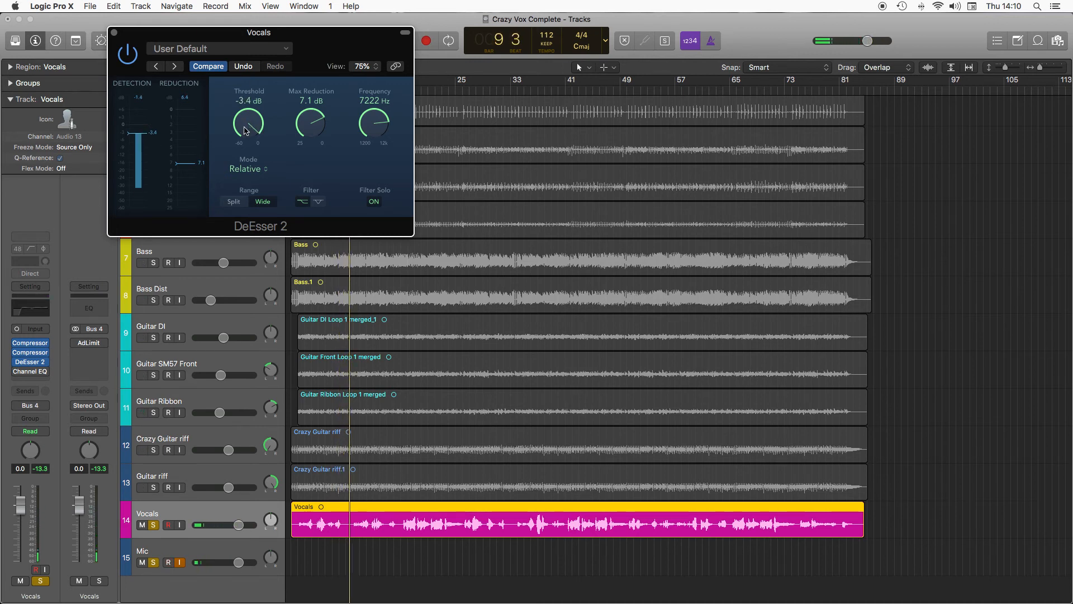
{"action": "left_click_drag", "start_coordinate": [248, 128], "coordinate": [244, 137]}
{"action": "left_click_drag", "start_coordinate": [140, 143], "coordinate": [143, 147]}
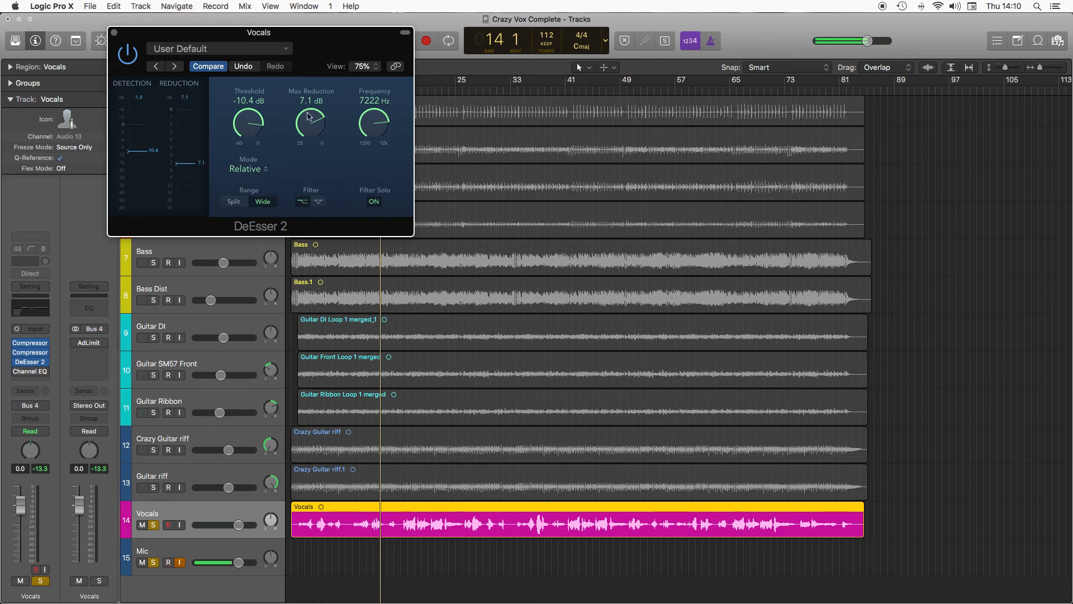
- Turn off the filter solo, listen to the de-essed vocals and close DeEsser 2
{"action": "key", "text": "space"}
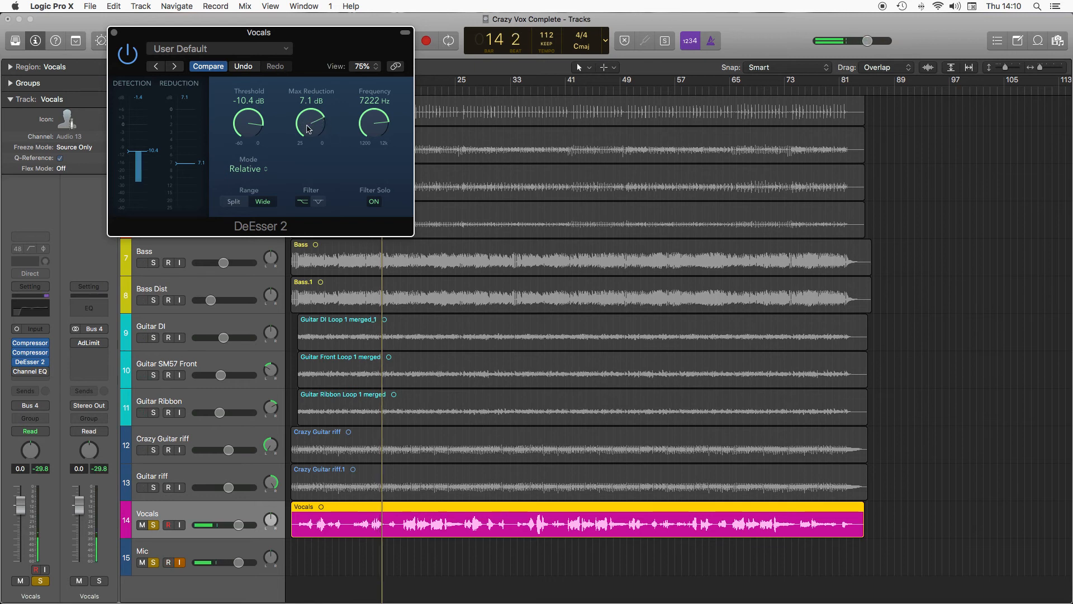
{"action": "left_click", "coordinate": [374, 200]}
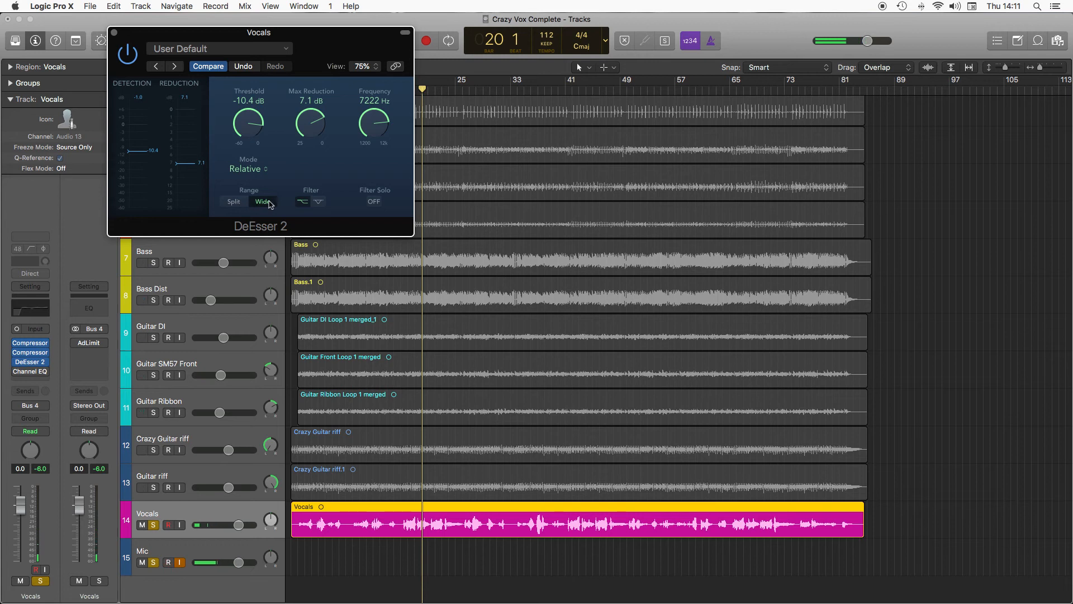
{"action": "left_click", "coordinate": [238, 207]}
{"action": "left_click", "coordinate": [304, 205]}
{"action": "left_click", "coordinate": [114, 33]}
- Switch on and open the Vocals track's Channel EQ and audition the 200 Hz band, leaving its gain at +3.0 dB
{"action": "mouse_move", "coordinate": [17, 376]}
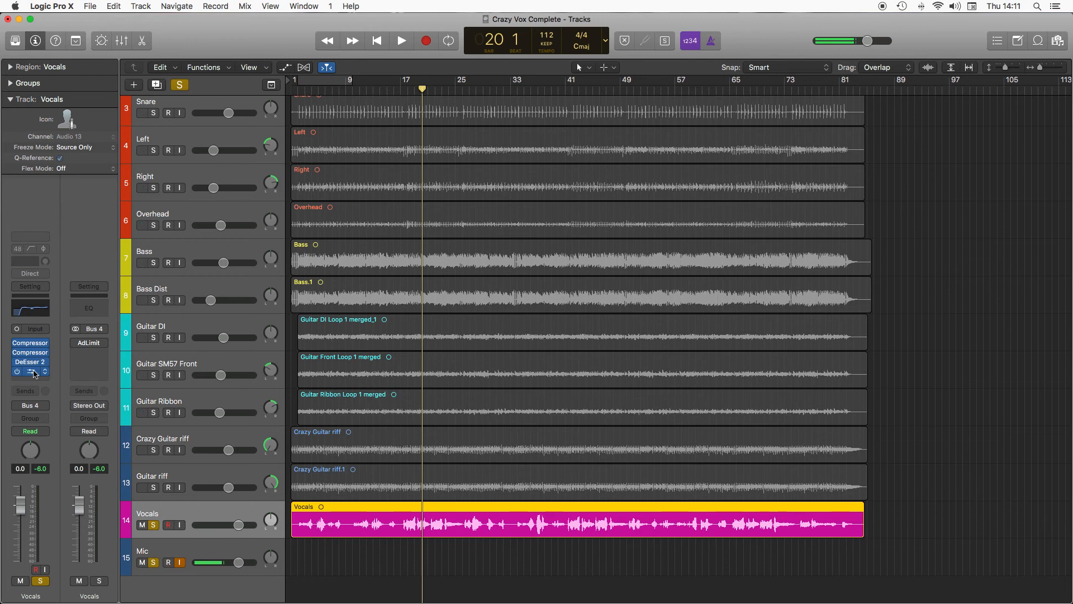
{"action": "left_click", "coordinate": [32, 372]}
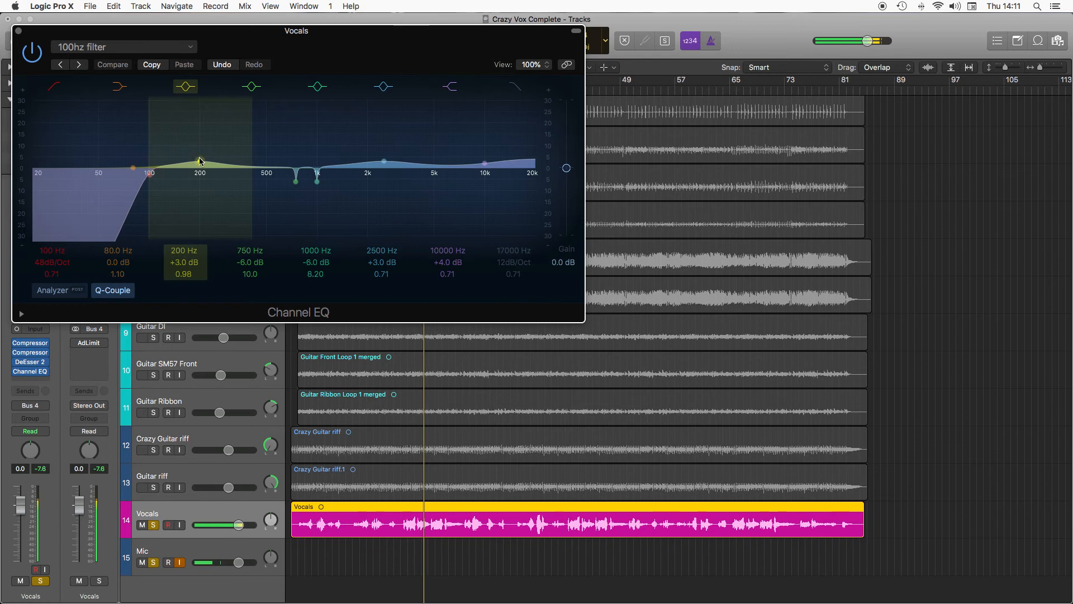
{"action": "mouse_move", "coordinate": [202, 163]}
{"action": "left_mouse_down"}
{"action": "mouse_move", "coordinate": [201, 115]}
{"action": "mouse_move", "coordinate": [202, 163]}
{"action": "left_mouse_up"}
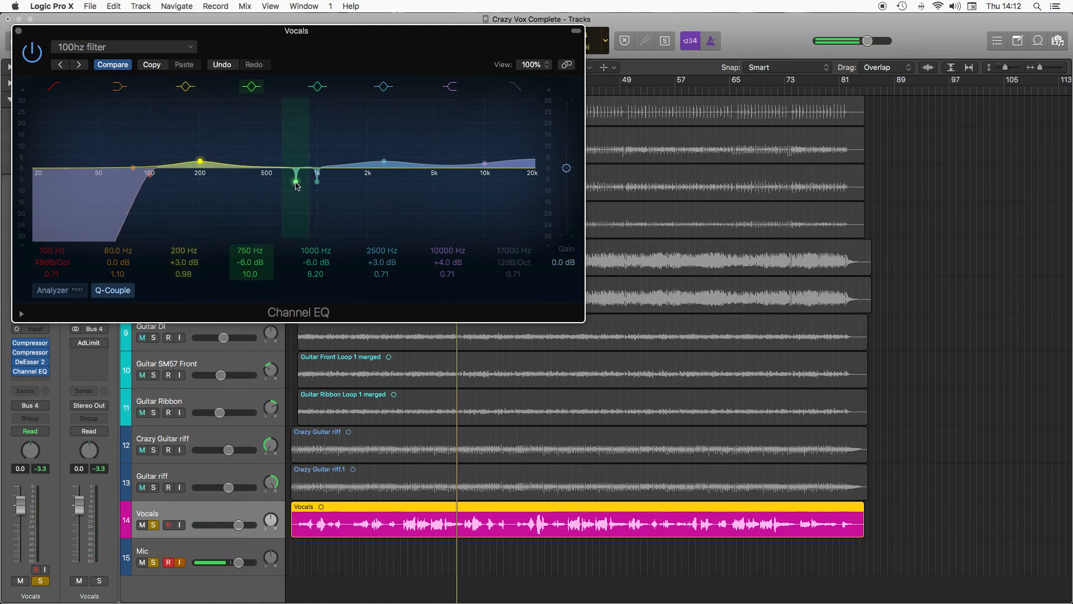
- Audition the 750 Hz band at +24.0 dB, restore it to -6.0 dB and set the 1000 Hz band's gain to -8.0 dB
{"action": "left_click_drag", "start_coordinate": [296, 173], "coordinate": [296, 114]}
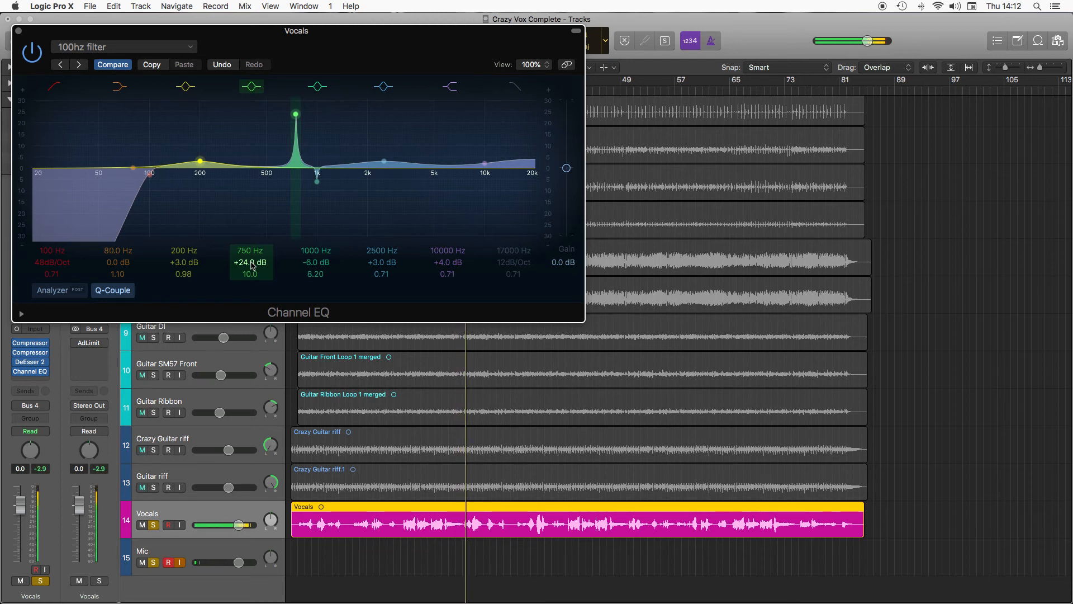
{"action": "left_click_drag", "start_coordinate": [249, 263], "coordinate": [250, 283]}
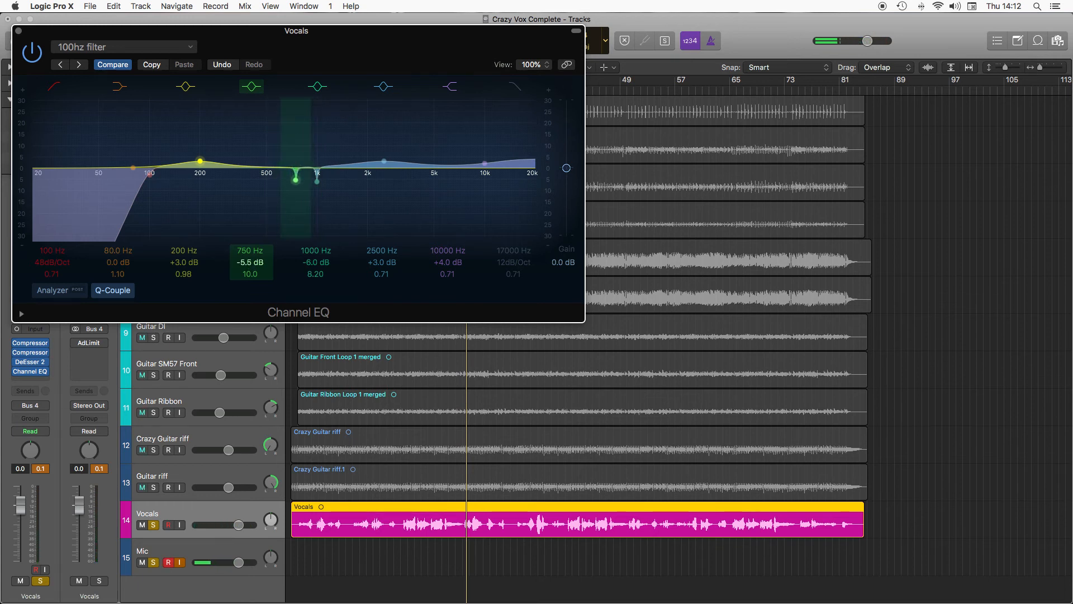
{"action": "left_click", "coordinate": [309, 263]}
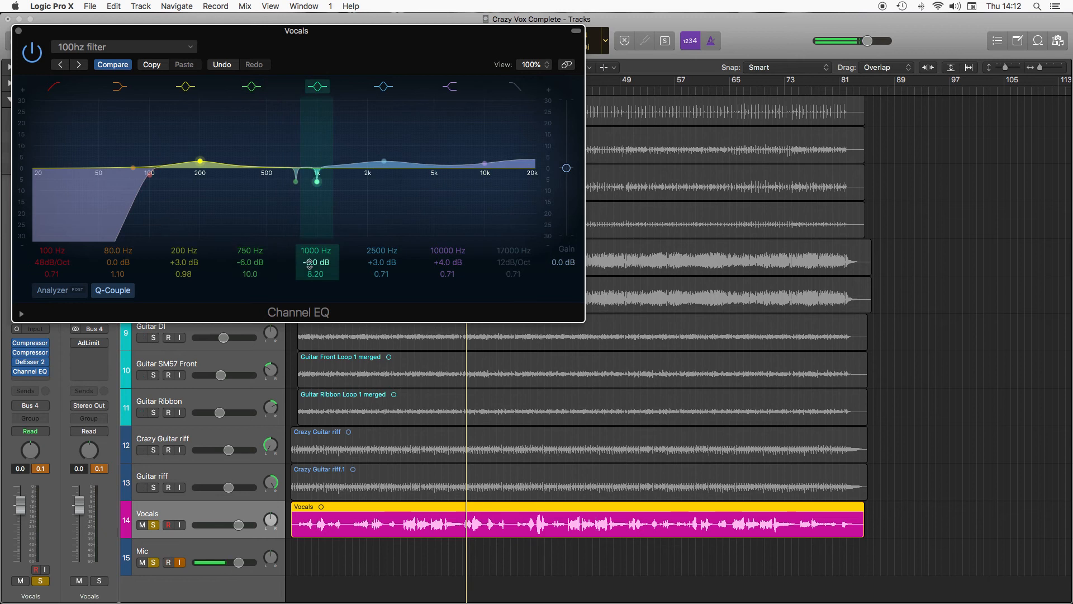
{"action": "mouse_move", "coordinate": [314, 265]}
{"action": "left_mouse_down"}
{"action": "mouse_move", "coordinate": [315, 244]}
{"action": "mouse_move", "coordinate": [314, 266]}
{"action": "left_mouse_up"}
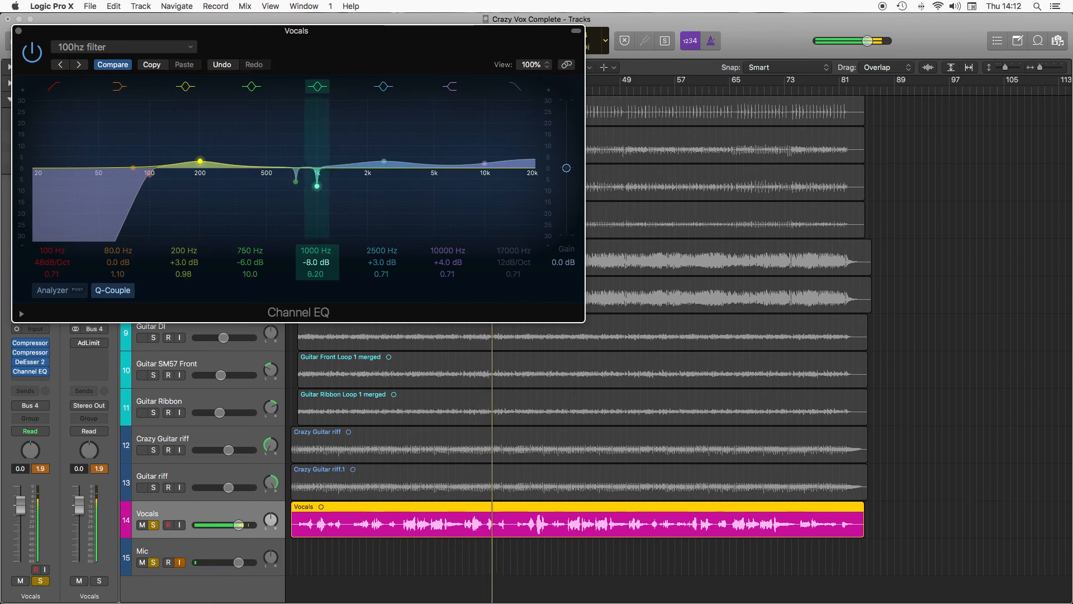
{"action": "left_click", "coordinate": [374, 264]}
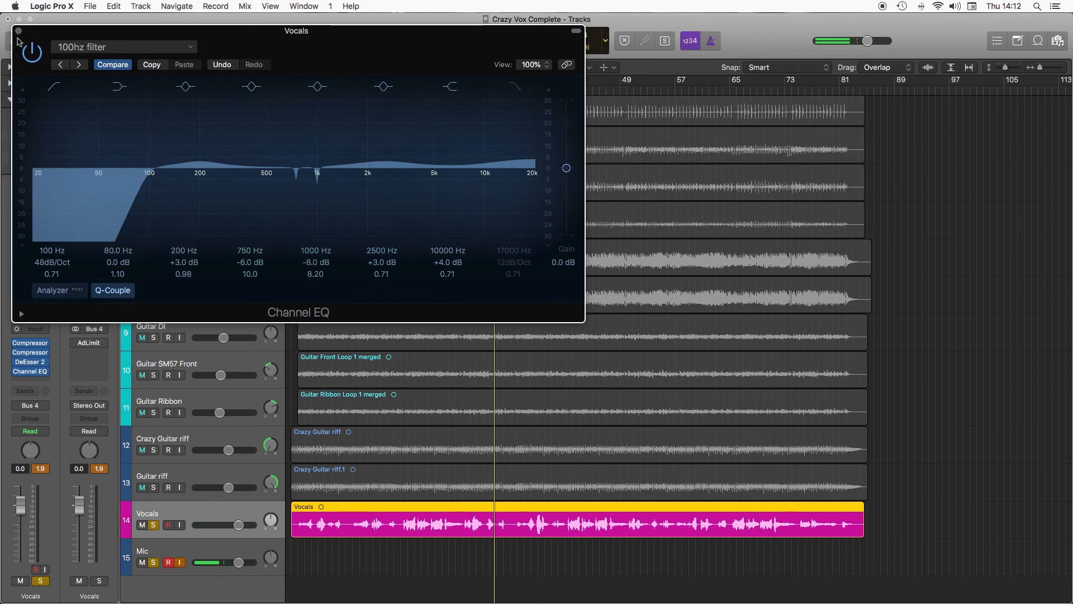
- Compare the playing vocals with the Channel EQ bypassed and active, then close its window
{"action": "left_click", "coordinate": [36, 56]}
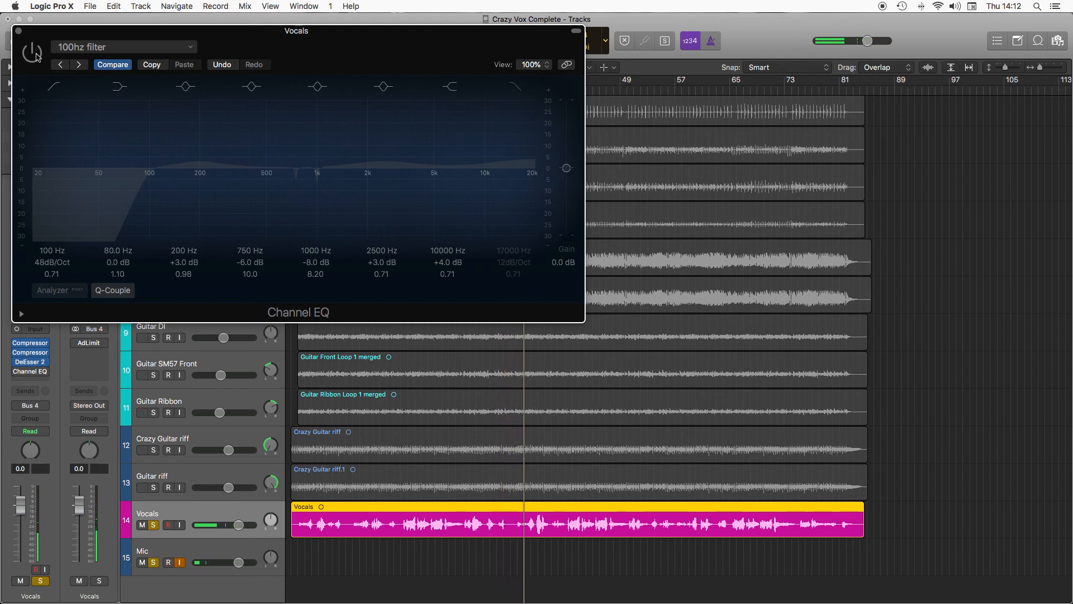
{"action": "left_click", "coordinate": [36, 56]}
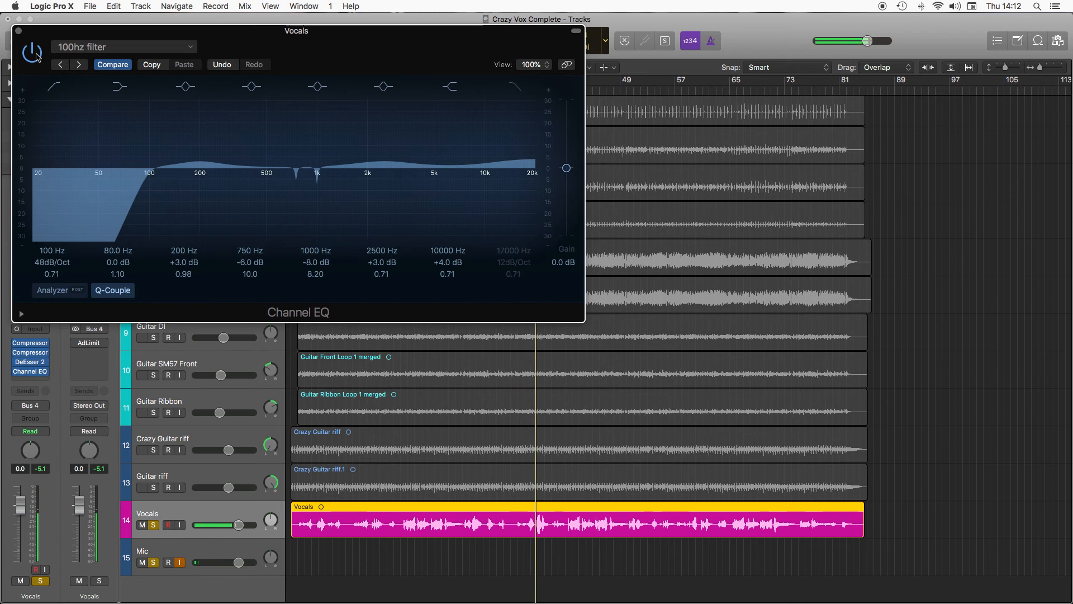
{"action": "left_click", "coordinate": [36, 56]}
{"action": "left_click", "coordinate": [36, 56]}
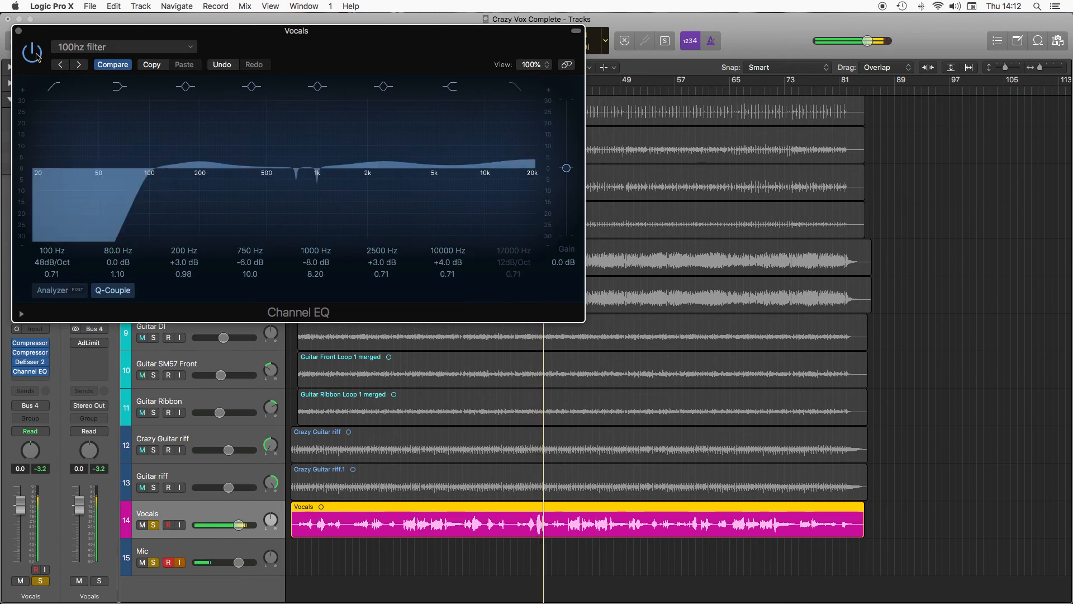
{"action": "left_click", "coordinate": [18, 31]}
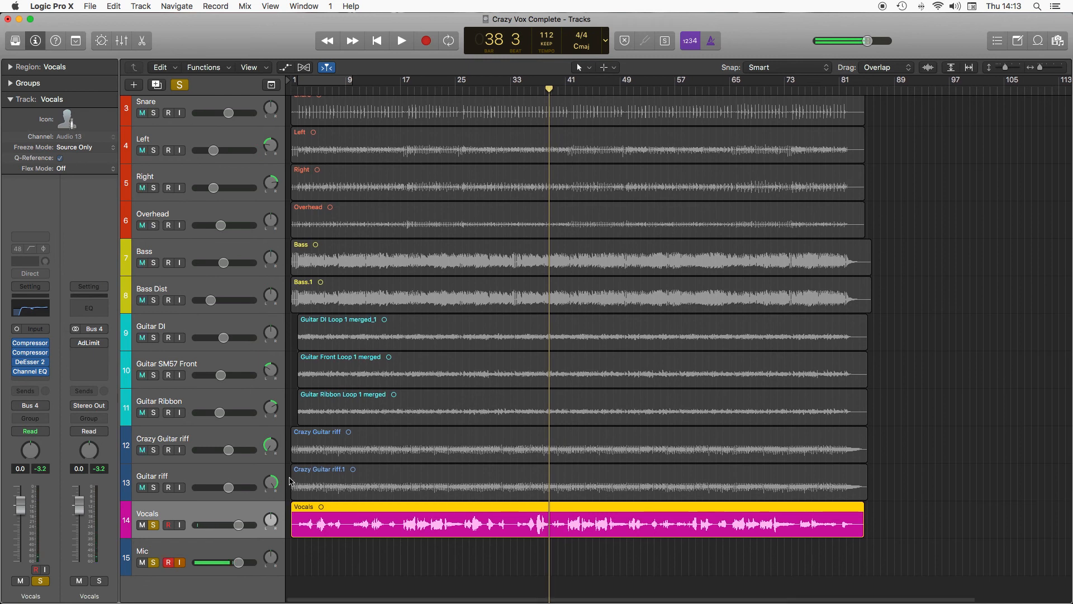
- Return the playhead to the start, then switch on and open the Adaptive Limiter on the Vocals bus
{"action": "key", "text": "Return"}
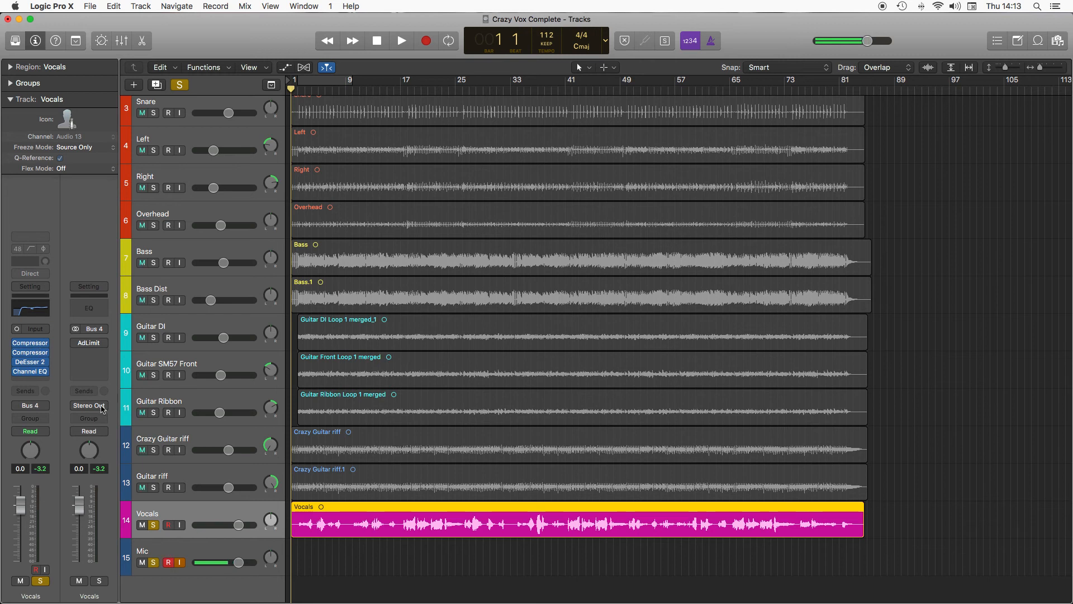
{"action": "scroll", "coordinate": [180, 503], "scroll_direction": "up", "scroll_amount": 1}
{"action": "mouse_move", "coordinate": [78, 343]}
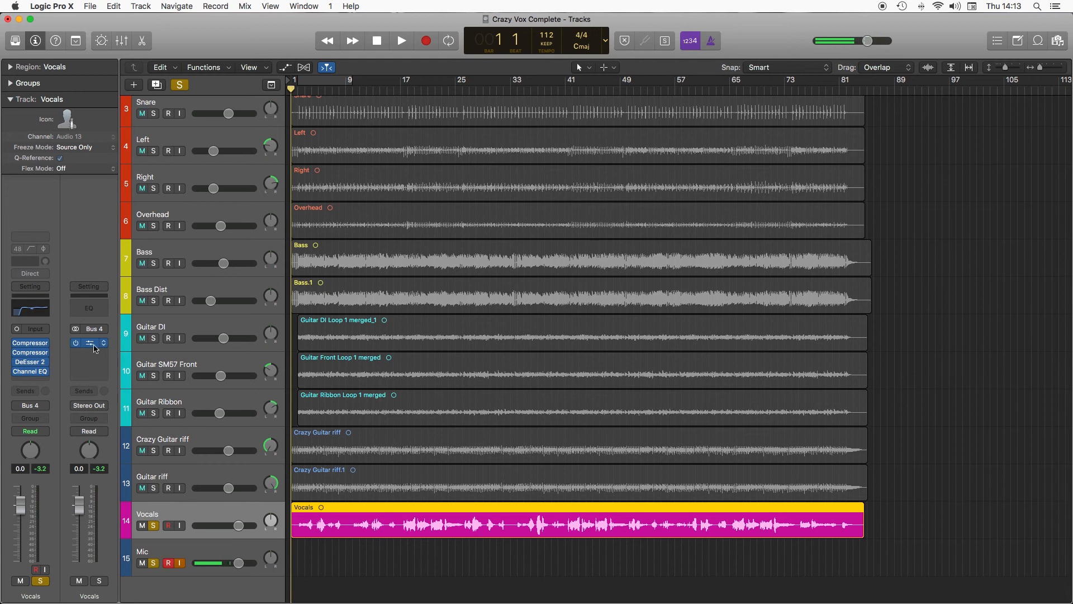
{"action": "left_click", "coordinate": [91, 344]}
- Locate the Adaptive Limiter among the Dynamics plug-ins without replacing it, and set its out ceiling to -0.2 dB
{"action": "left_click", "coordinate": [104, 344]}
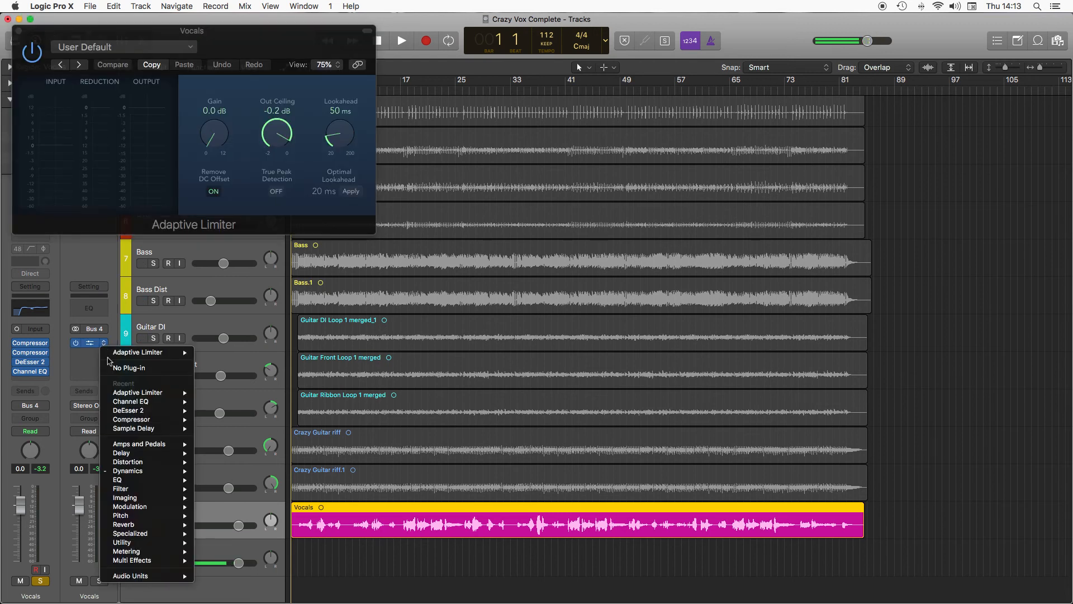
{"action": "mouse_move", "coordinate": [134, 470]}
{"action": "mouse_move", "coordinate": [220, 469]}
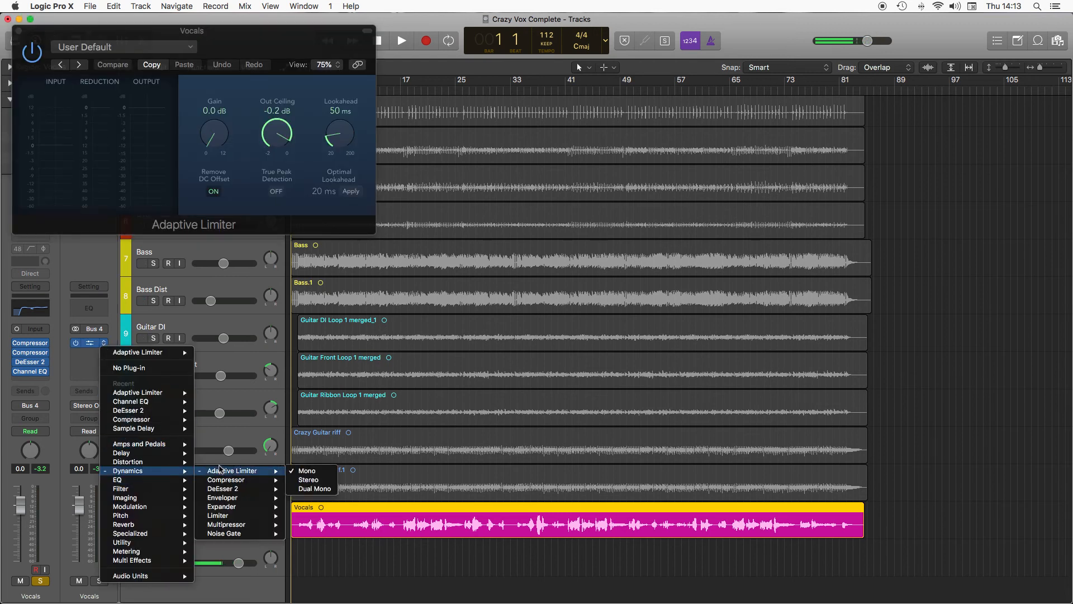
{"action": "key", "text": "Escape"}
{"action": "key", "text": "Escape"}
{"action": "key", "text": "Escape"}
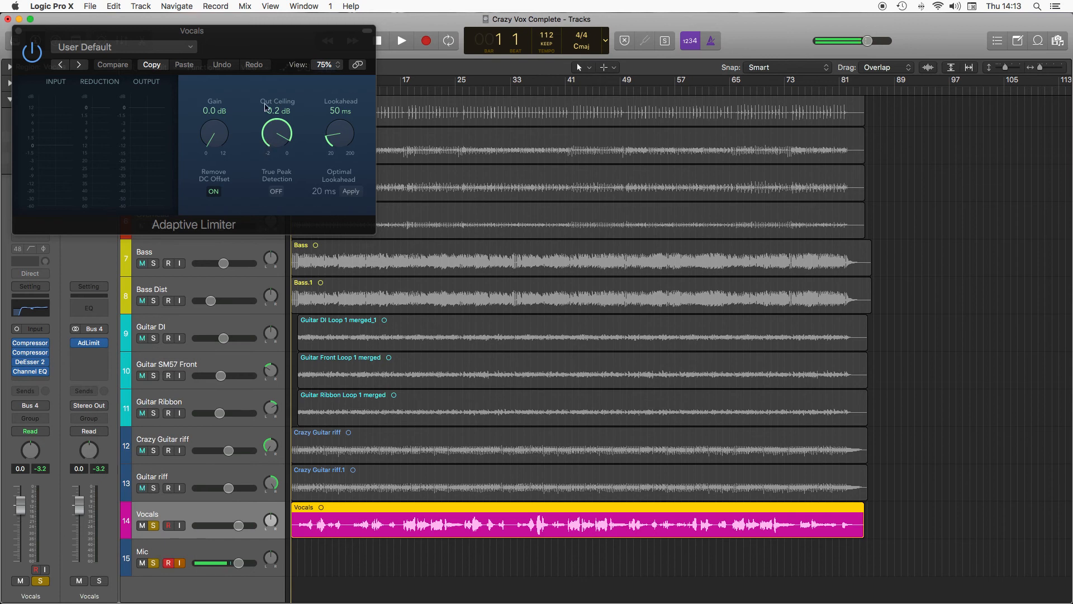
{"action": "left_click_drag", "start_coordinate": [272, 111], "coordinate": [272, 112]}
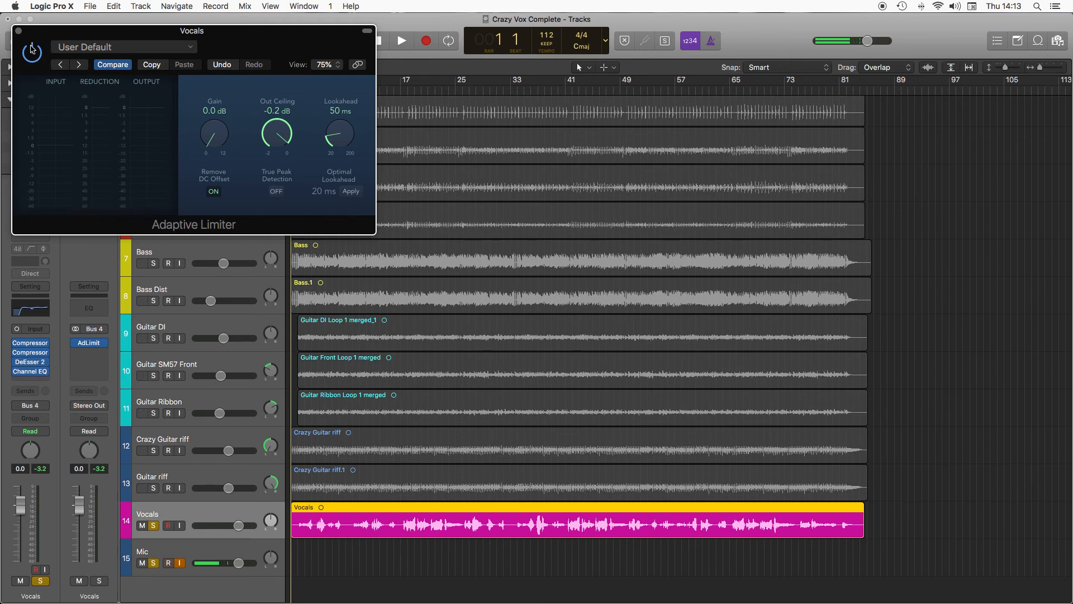
- Close the Adaptive Limiter window, clear all track solos and listen to the vocals within the full mix
{"action": "left_click", "coordinate": [19, 31]}
{"action": "key", "text": "space"}
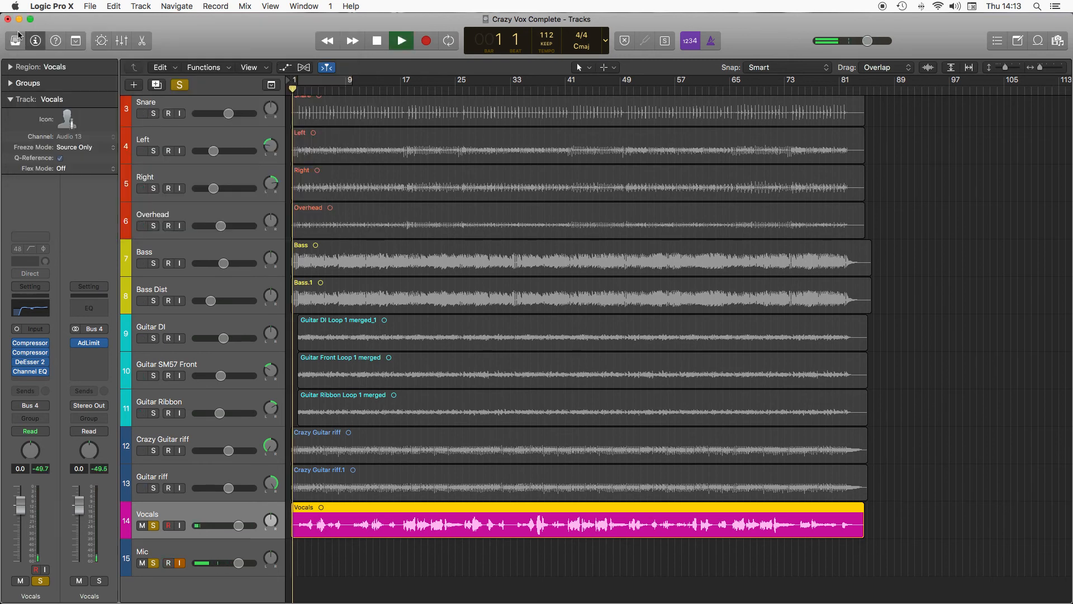
{"action": "left_click", "coordinate": [180, 84]}
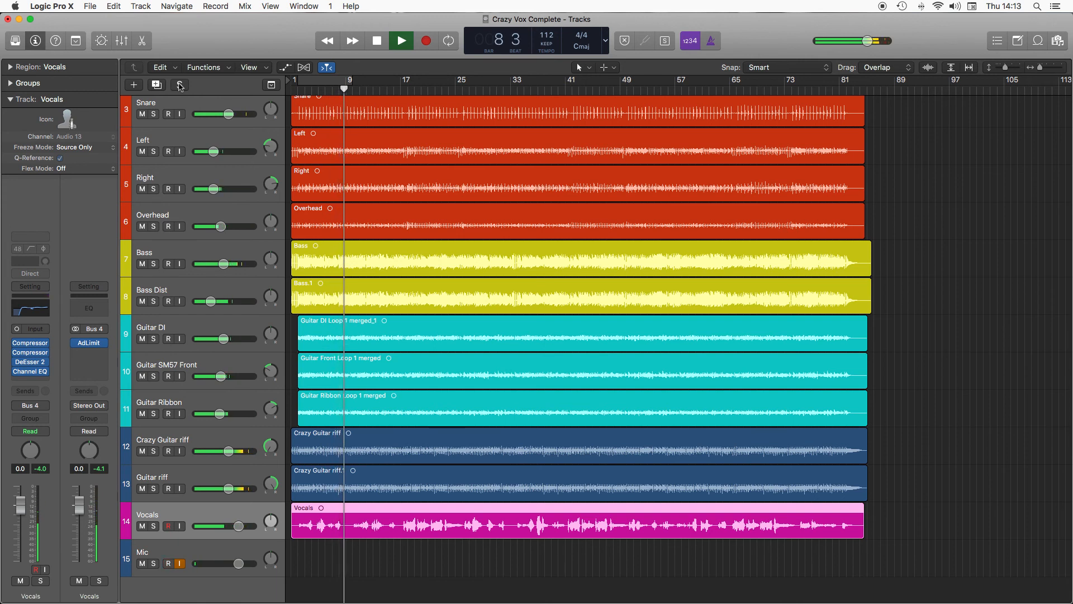
{"action": "key", "text": "space"}
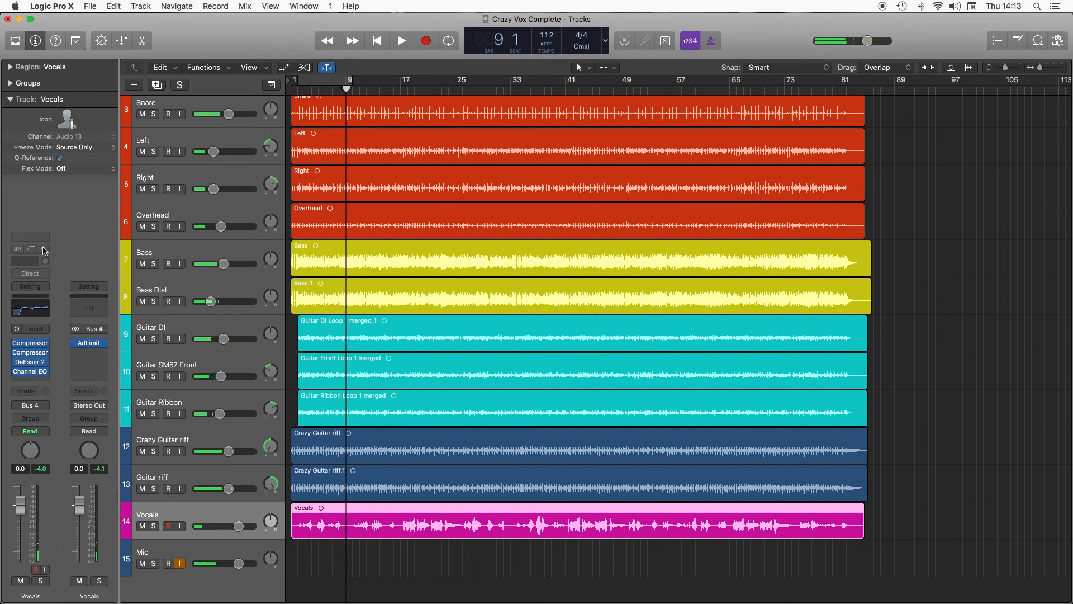
- Add a send from the Vocals track to Bus 8, Vocal Reverb
{"action": "left_click", "coordinate": [31, 391]}
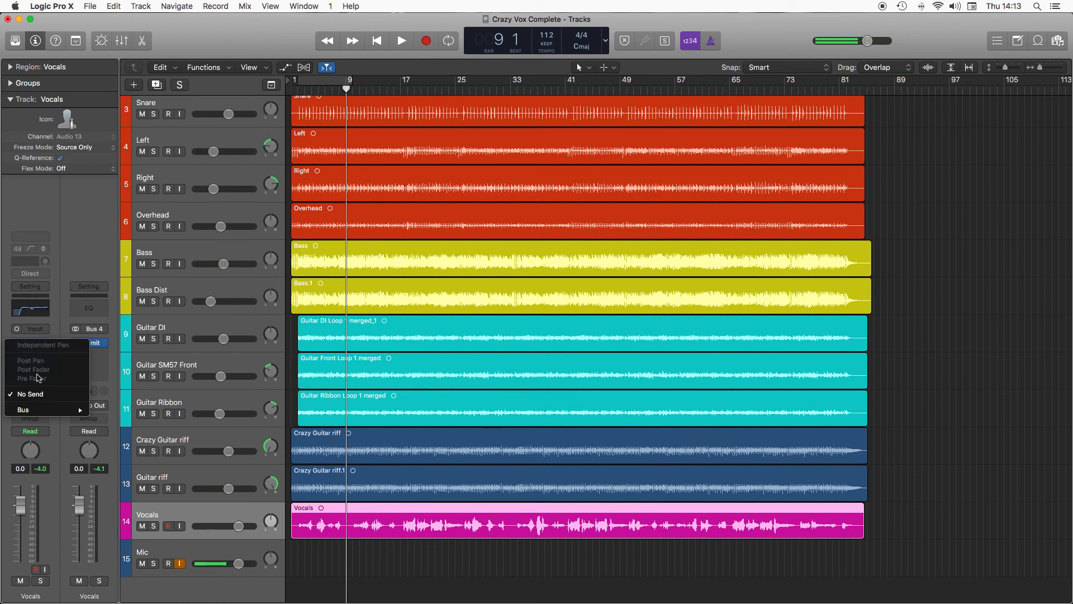
{"action": "mouse_move", "coordinate": [58, 412]}
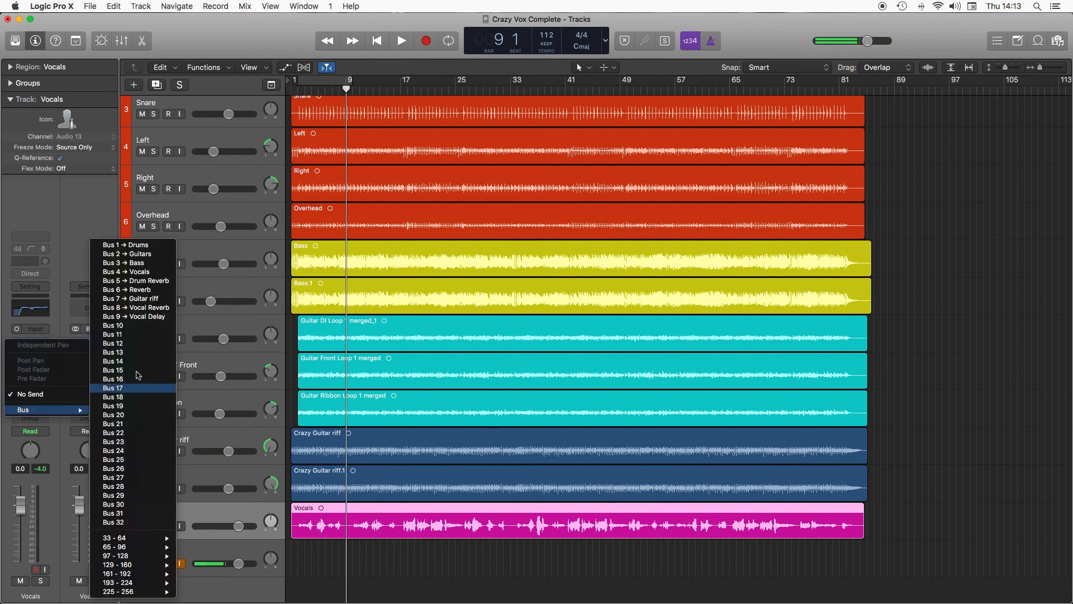
{"action": "left_click", "coordinate": [142, 308]}
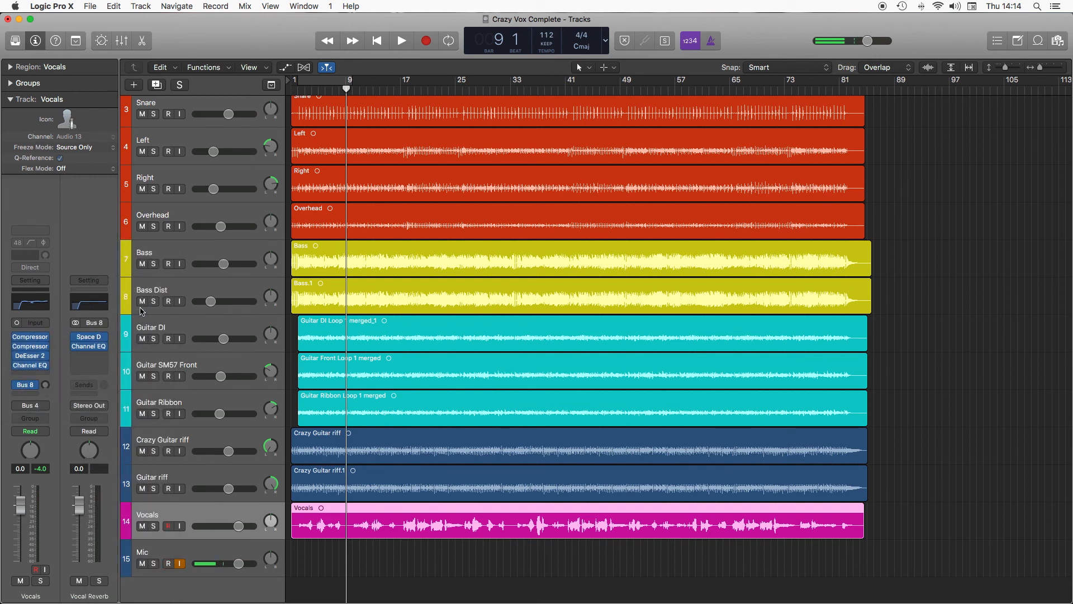
- Load the 02.6s Vocal Plate preset from the large plate reverbs into Space Designer on the Vocal Reverb bus, and close its window
{"action": "left_click", "coordinate": [93, 337]}
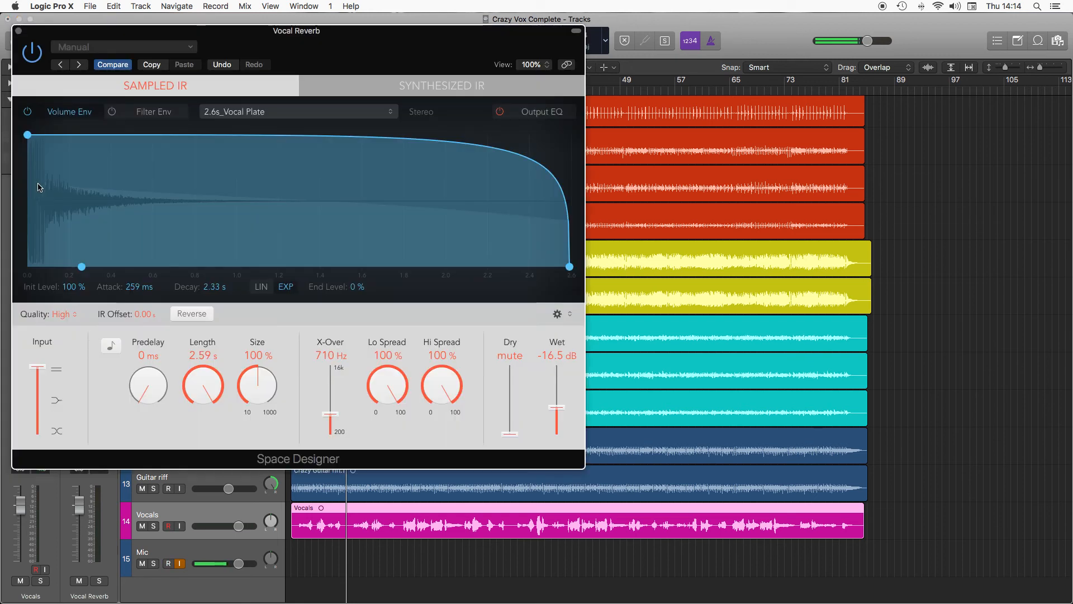
{"action": "left_click", "coordinate": [124, 47]}
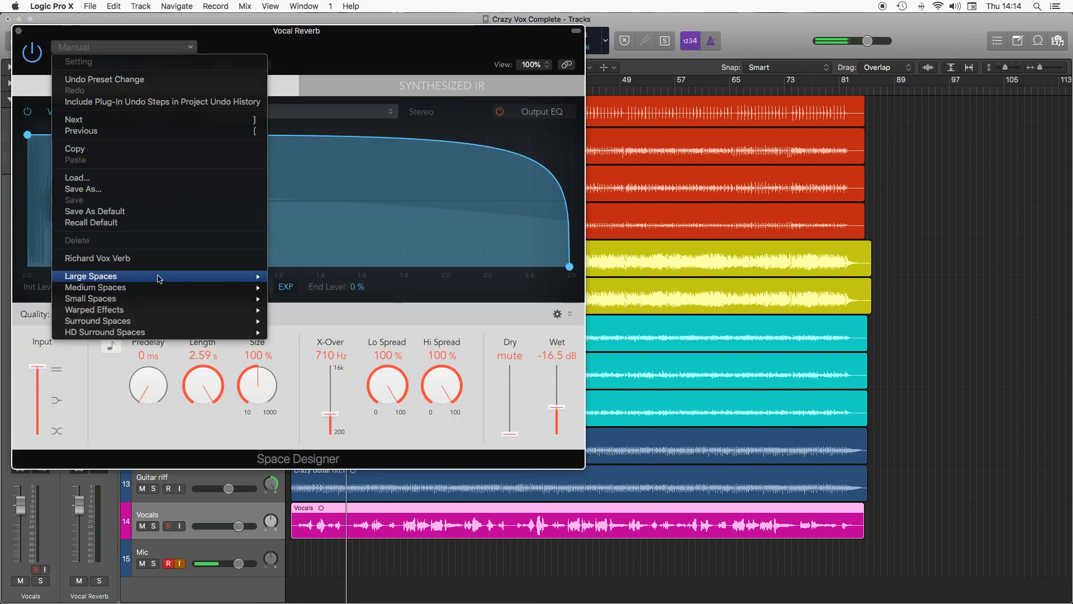
{"action": "mouse_move", "coordinate": [148, 290]}
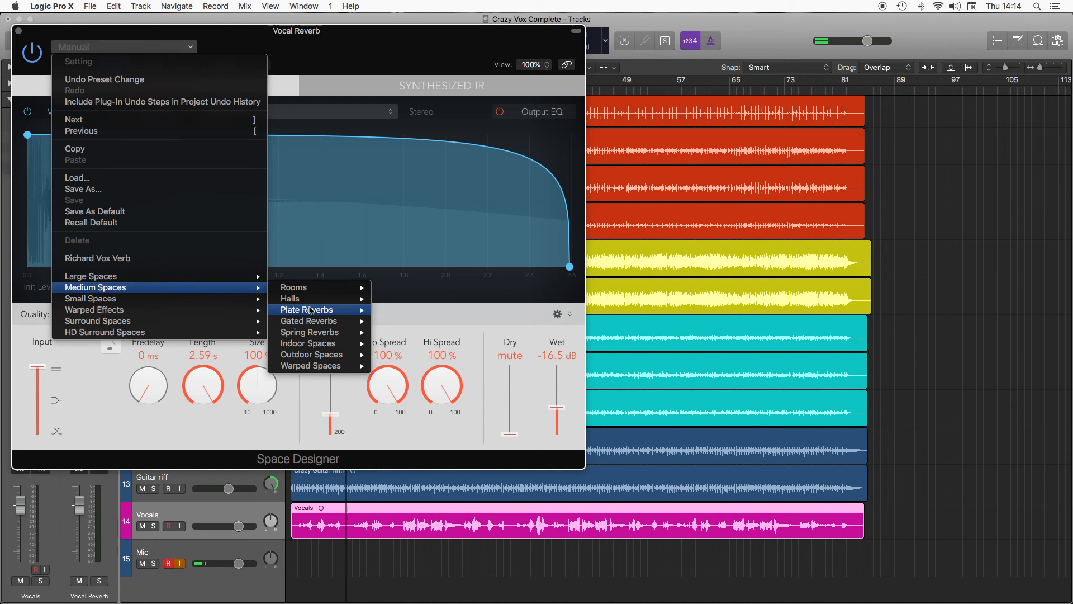
{"action": "mouse_move", "coordinate": [262, 277]}
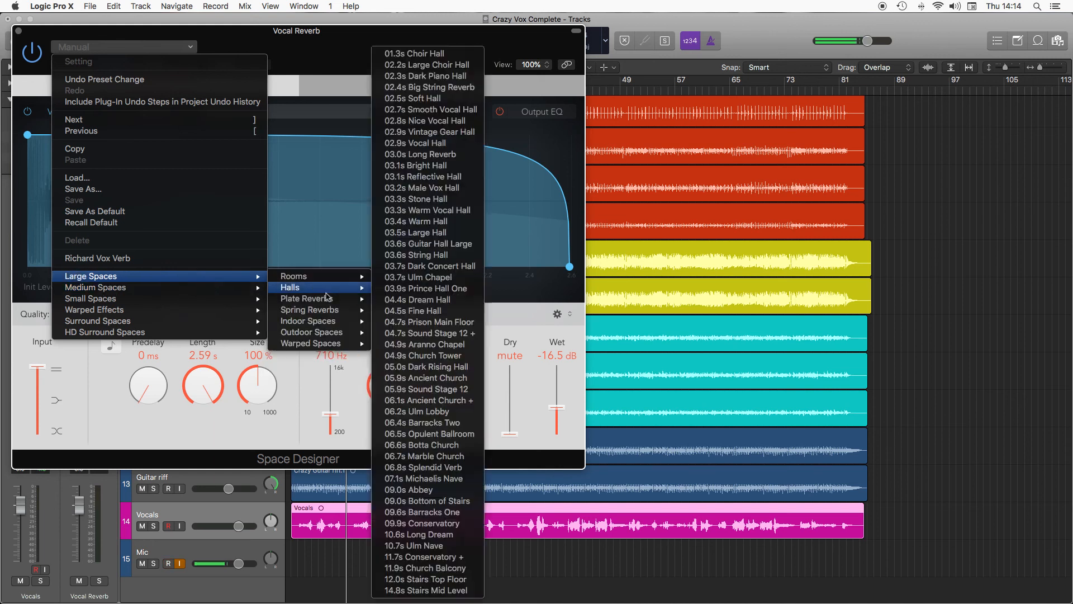
{"action": "mouse_move", "coordinate": [327, 298]}
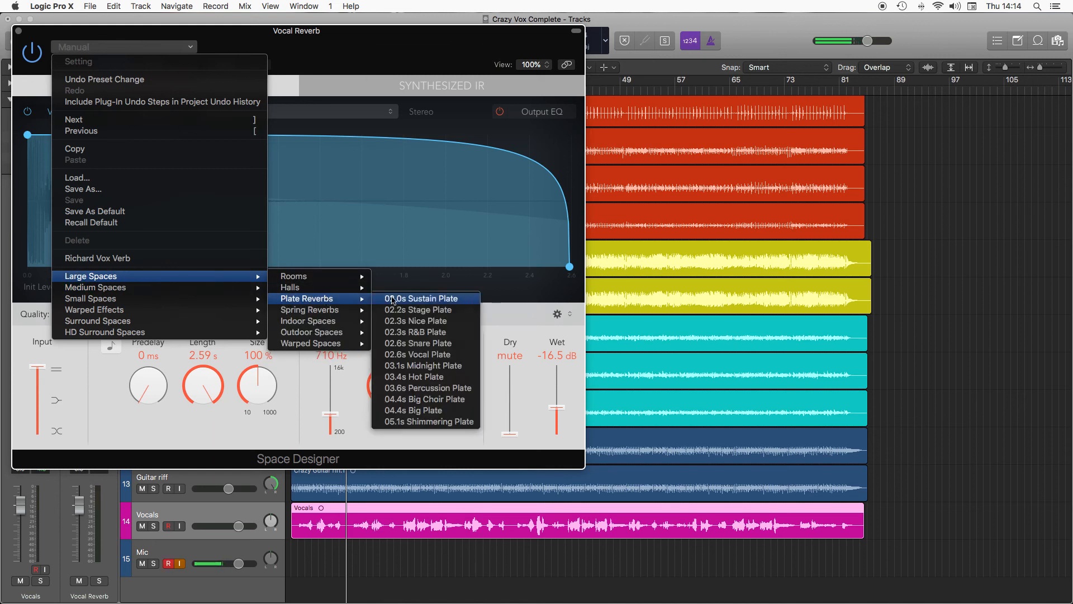
{"action": "left_click", "coordinate": [419, 354]}
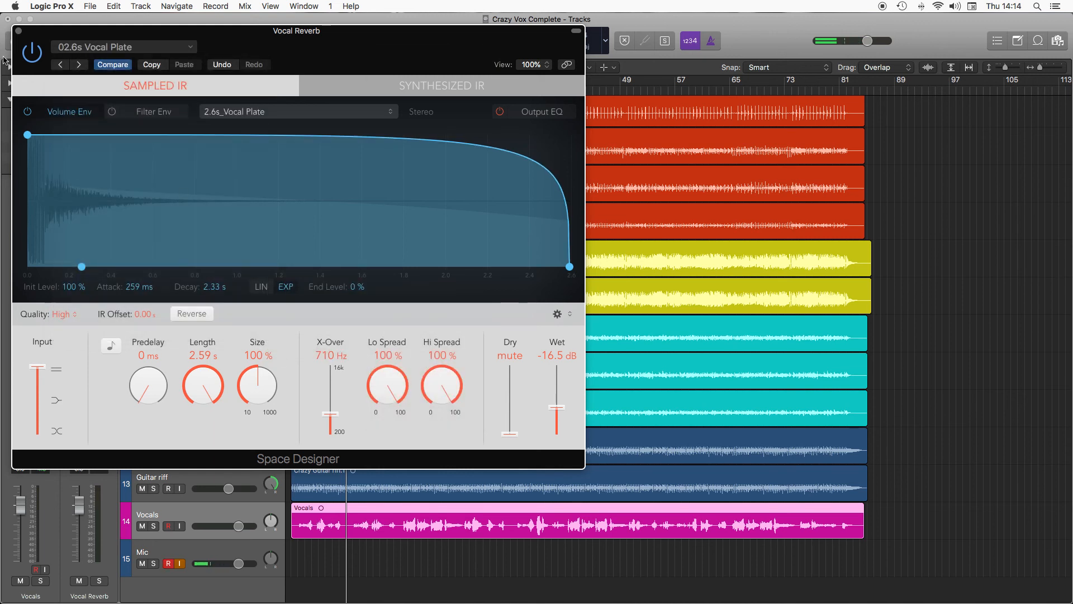
{"action": "left_click", "coordinate": [18, 31]}
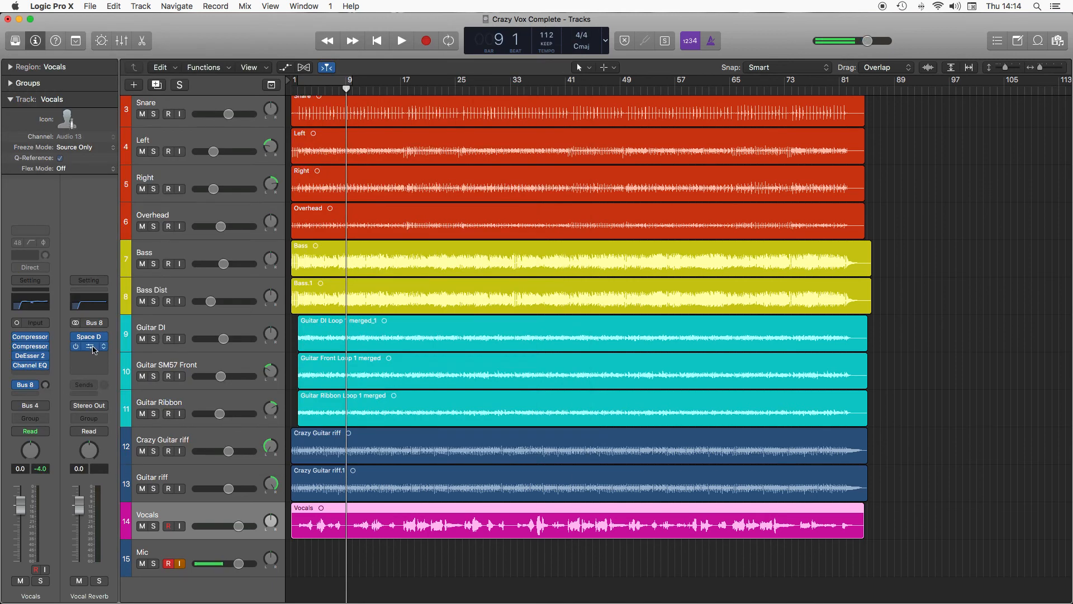
- Adjust the Vocals track's Bus 8 send level while the mix plays, trying about -4.8 dB and -13.9 dB
{"action": "mouse_move", "coordinate": [90, 349]}
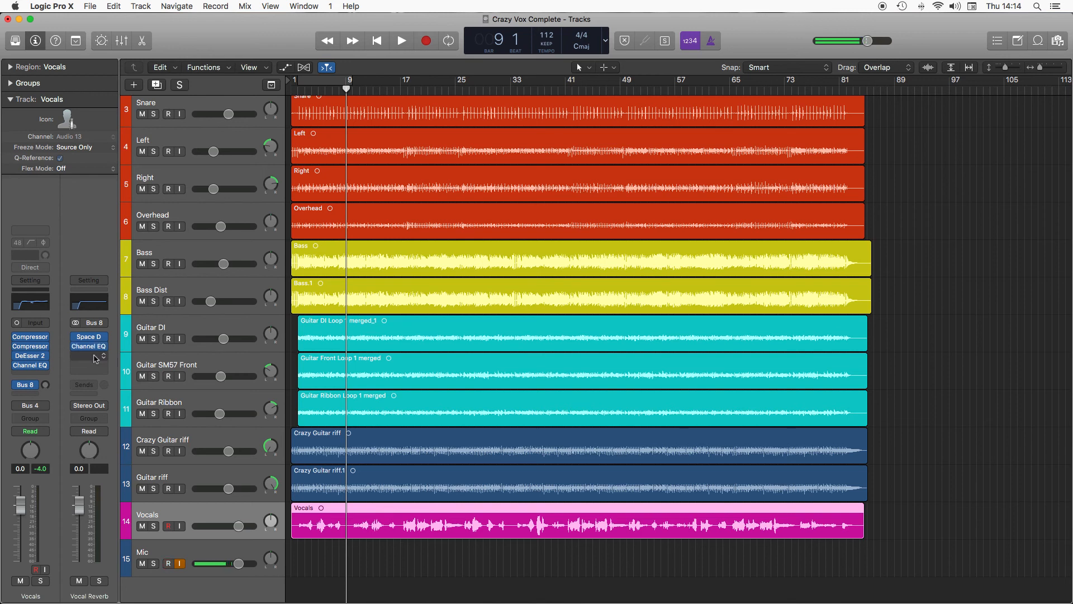
{"action": "mouse_move", "coordinate": [47, 382]}
{"action": "key", "text": "space"}
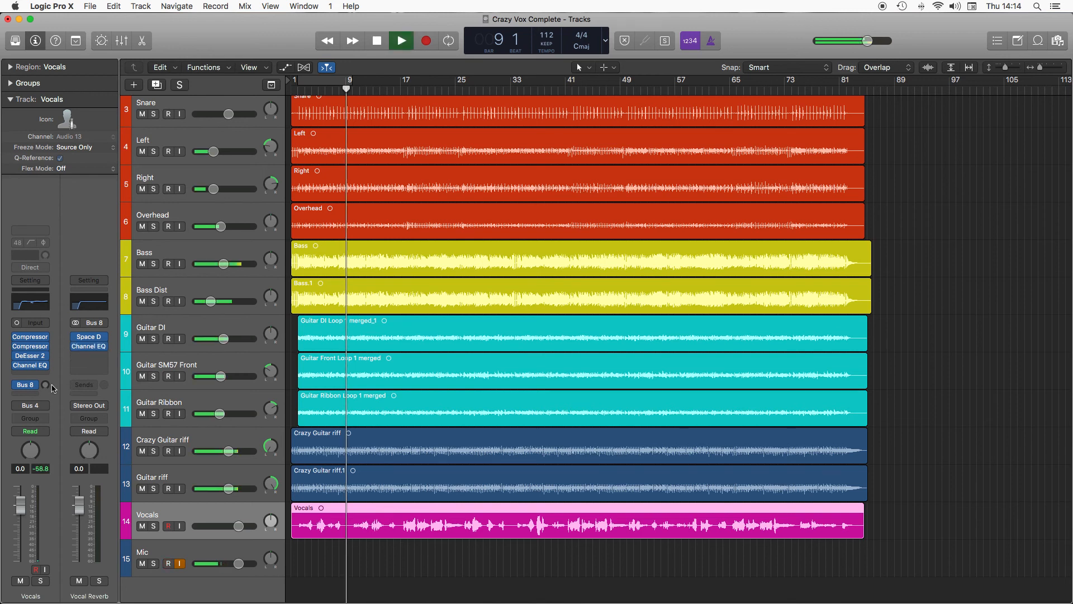
{"action": "left_click_drag", "start_coordinate": [46, 383], "coordinate": [46, 344]}
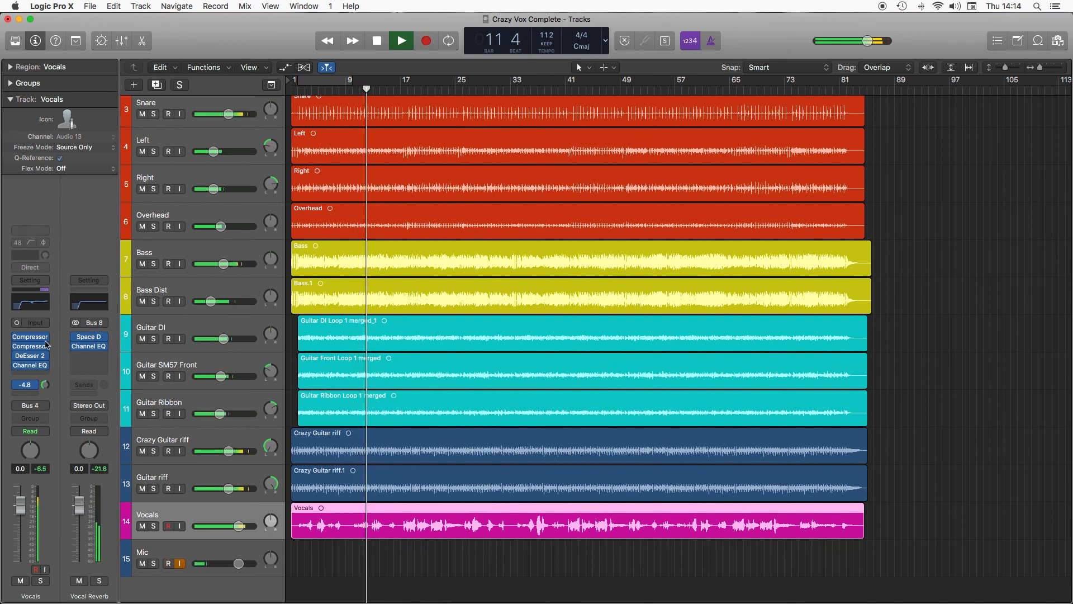
{"action": "left_click_drag", "start_coordinate": [46, 383], "coordinate": [46, 378]}
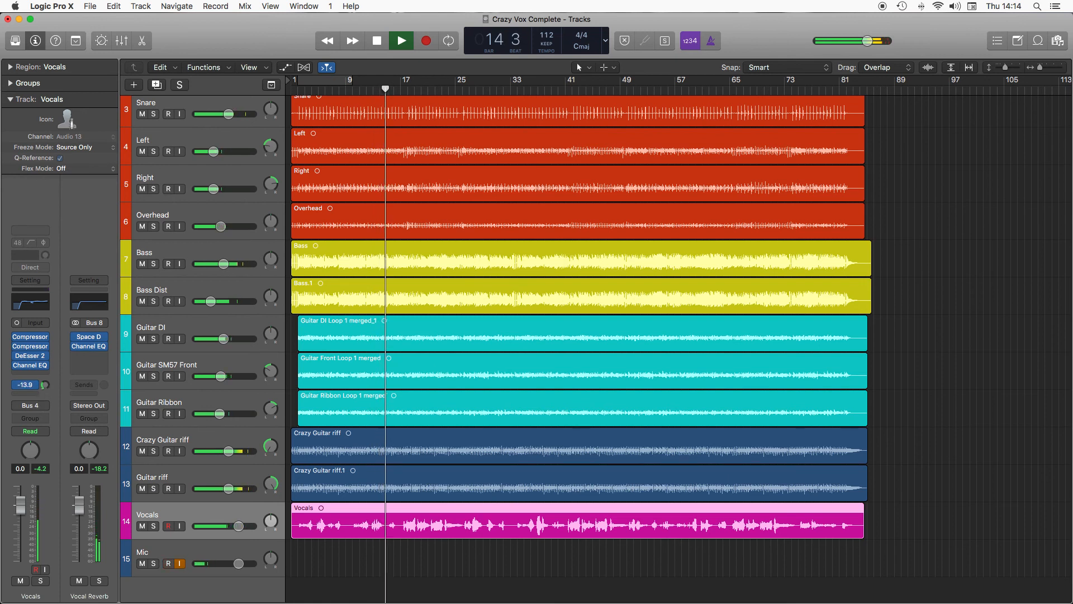
{"action": "left_click_drag", "start_coordinate": [45, 385], "coordinate": [43, 391]}
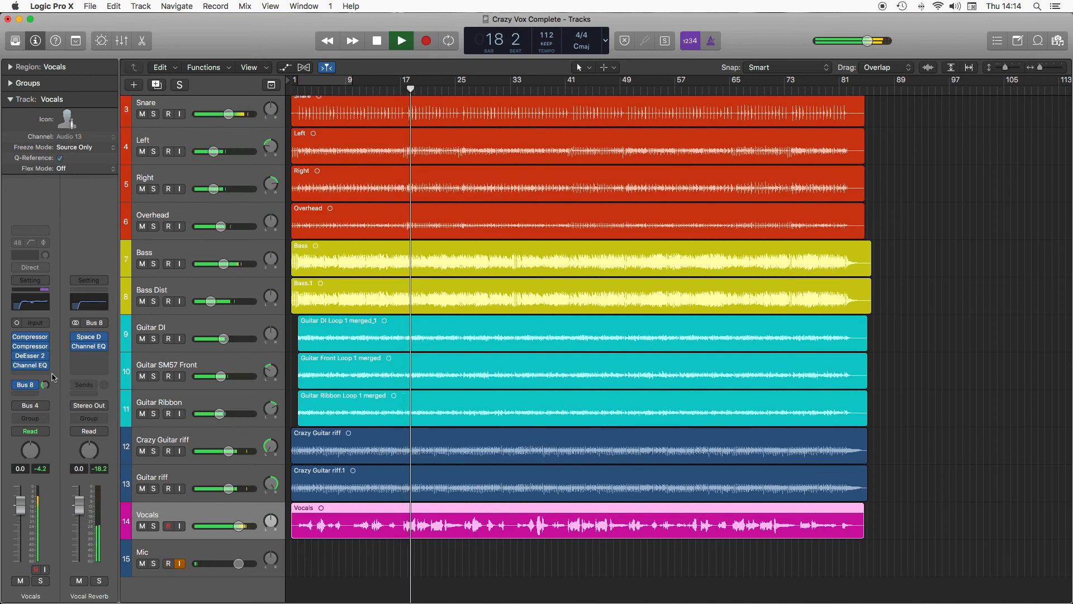
{"action": "key", "text": "space"}
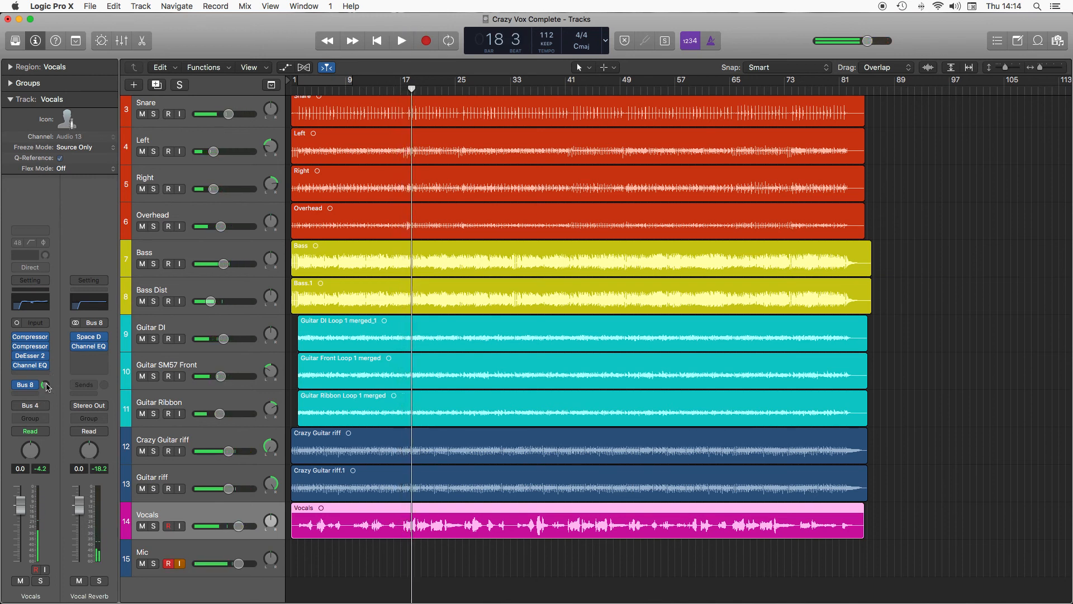
- Add a second send from the Vocals track to Bus 9, Vocal Delay, and review that bus's Stereo Delay settings
{"action": "left_click", "coordinate": [33, 397]}
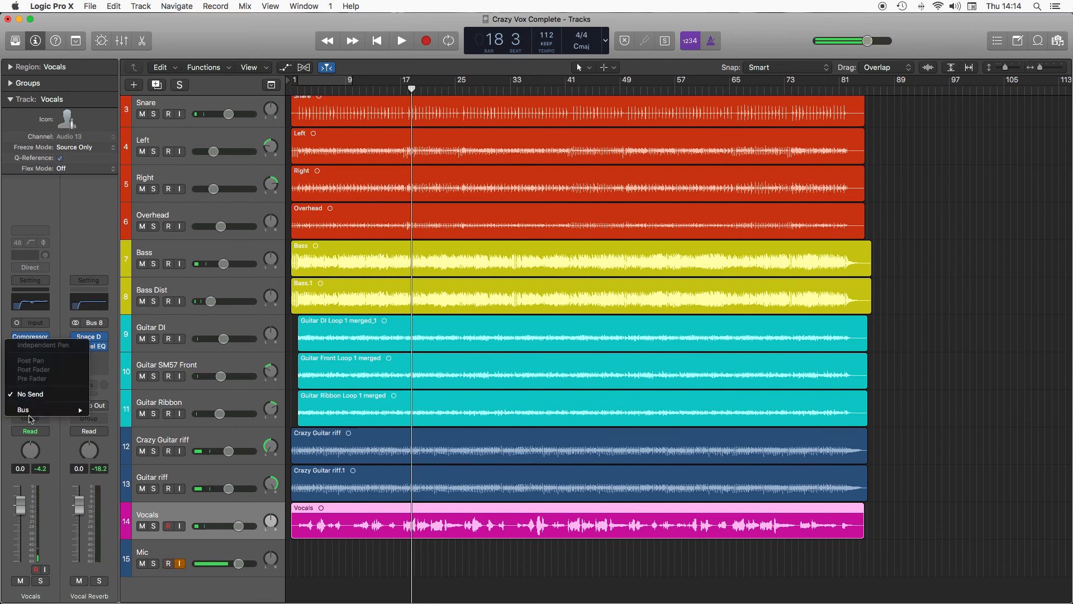
{"action": "mouse_move", "coordinate": [34, 412]}
{"action": "left_click", "coordinate": [133, 316]}
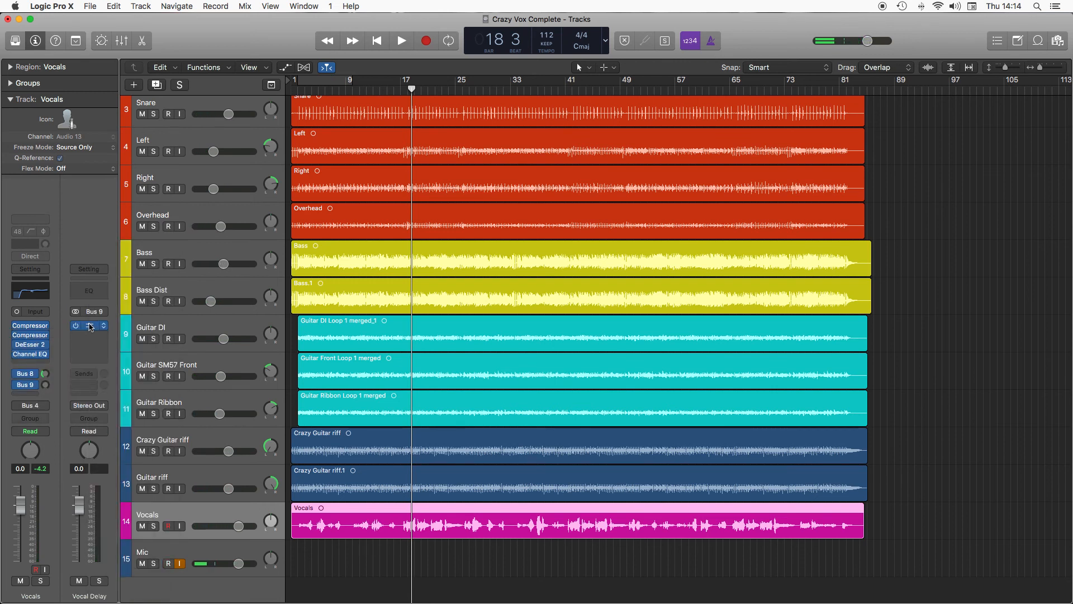
{"action": "left_click", "coordinate": [89, 326]}
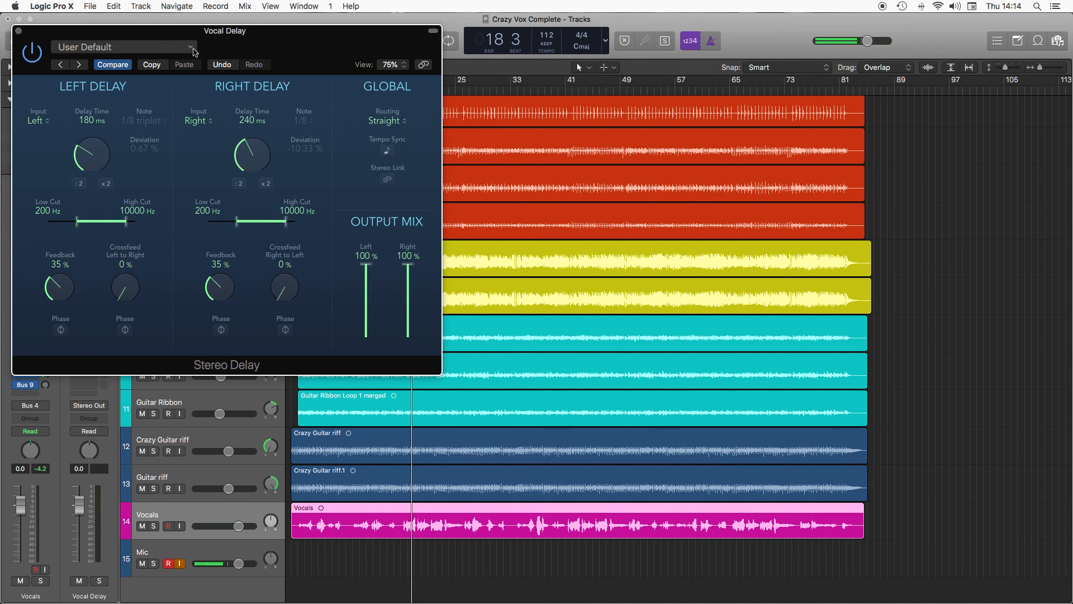
{"action": "key", "text": "i"}
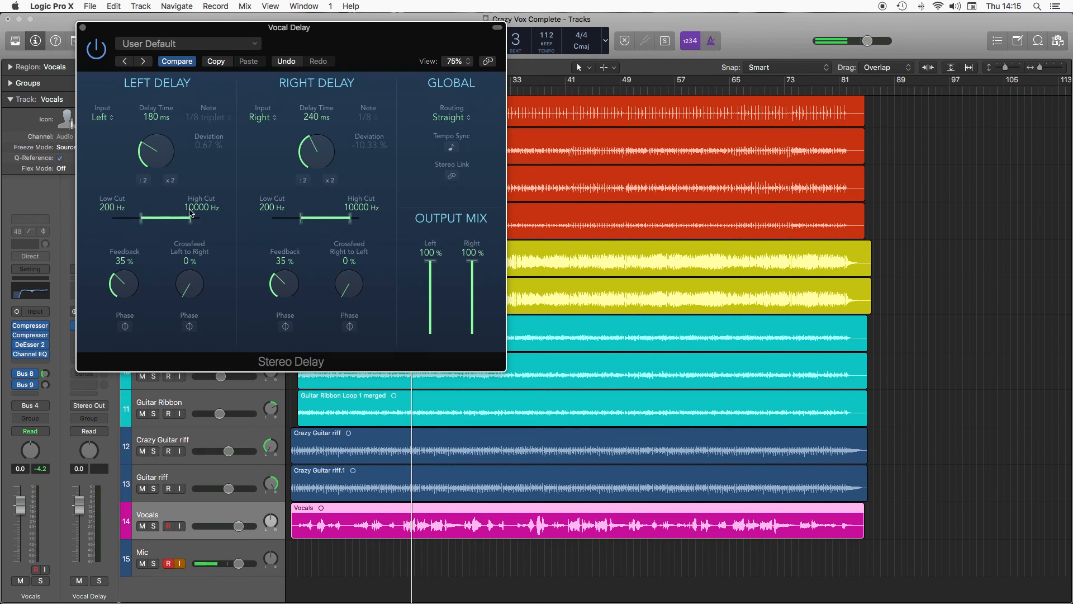
{"action": "left_click", "coordinate": [82, 28]}
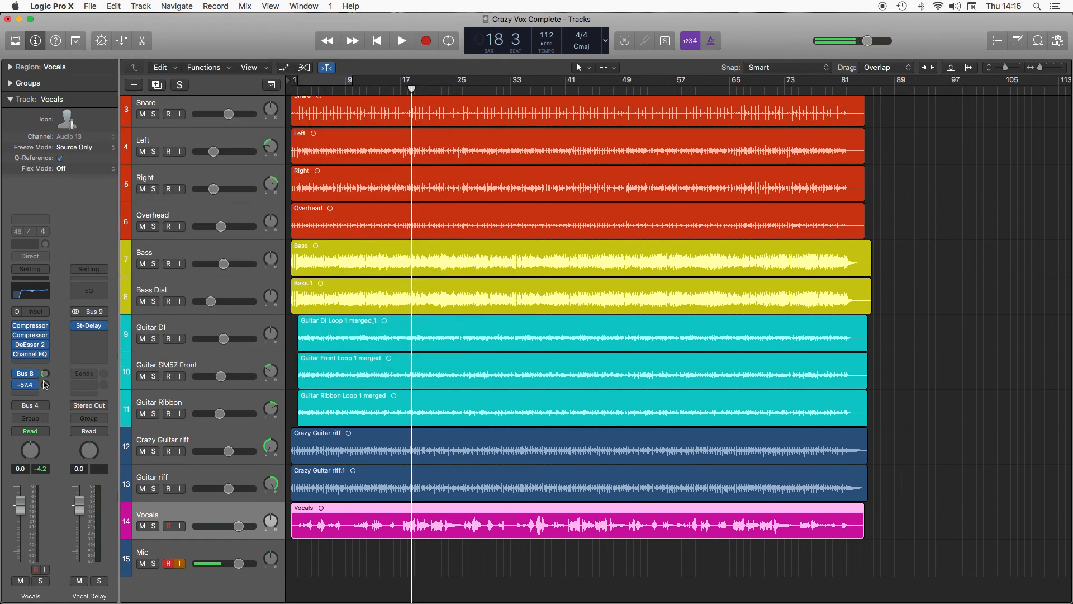
- Raise the Vocals track's Bus 9 send level to about -18.0 dB while playing the mix
{"action": "key", "text": "space"}
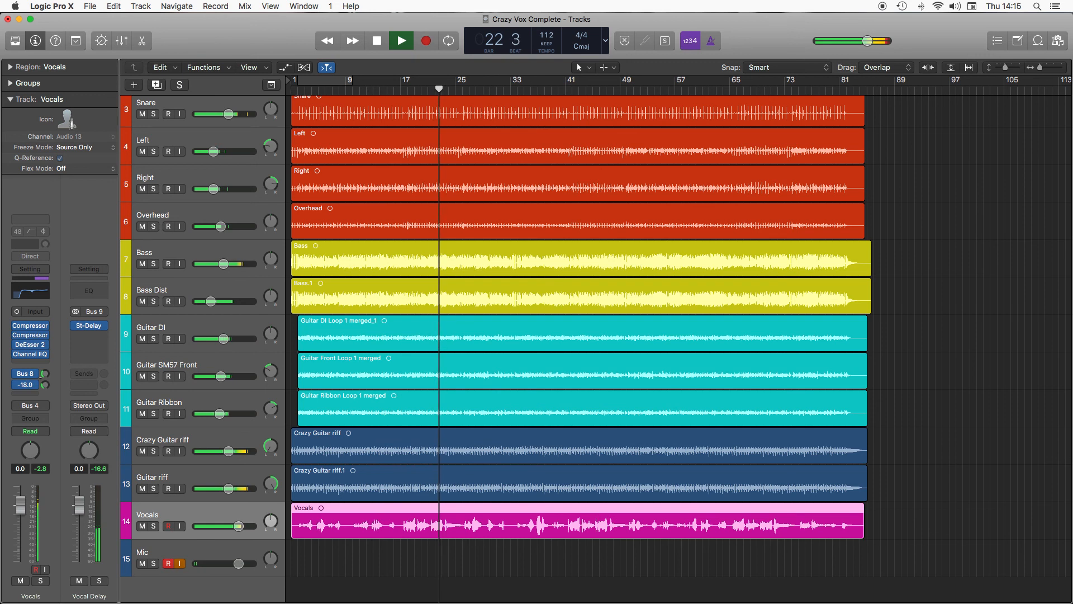
{"action": "key", "text": "space"}
{"action": "key", "text": "space"}
{"action": "key", "text": "space"}
{"action": "key", "text": "space"}
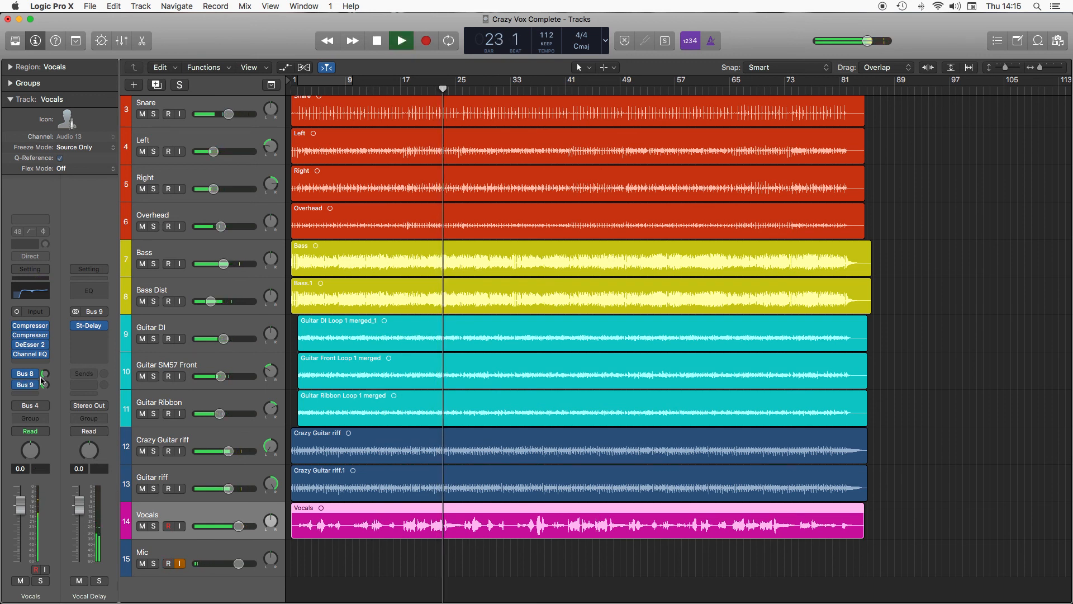
- Set the Stereo Delay's left and right feedback to 40 %, close its window and save the project
{"action": "left_click", "coordinate": [89, 327]}
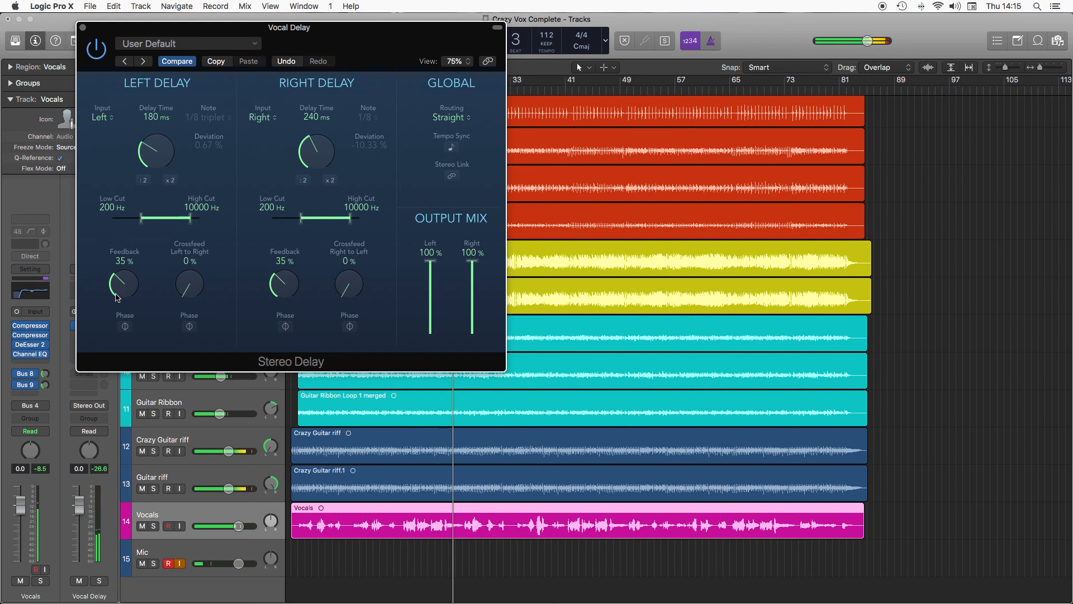
{"action": "left_click_drag", "start_coordinate": [126, 281], "coordinate": [128, 273]}
{"action": "left_click_drag", "start_coordinate": [290, 282], "coordinate": [288, 278]}
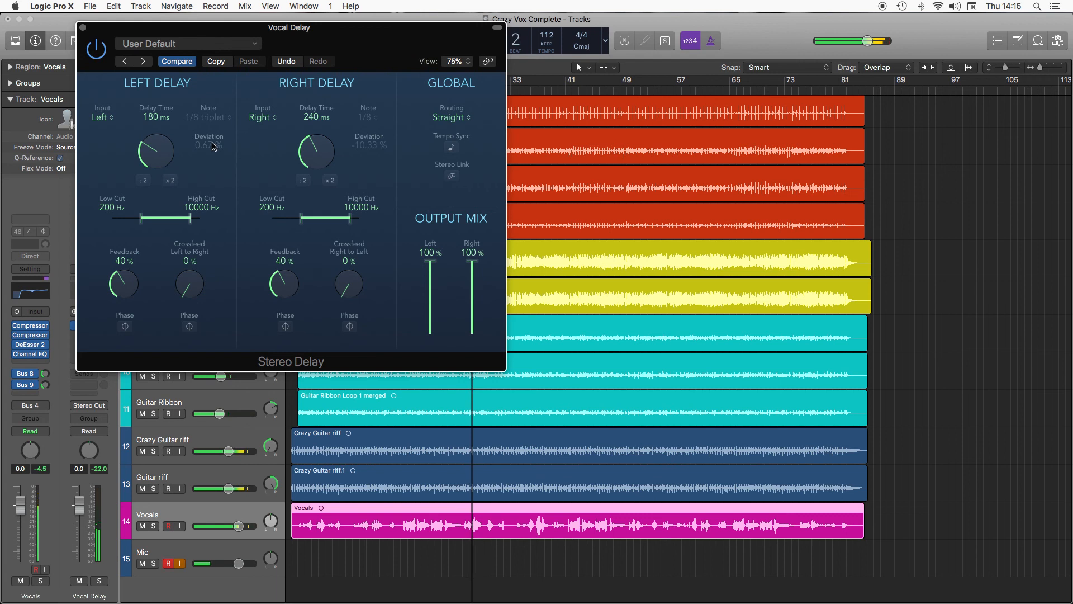
{"action": "left_click", "coordinate": [83, 28]}
{"action": "key", "text": "super+Left"}
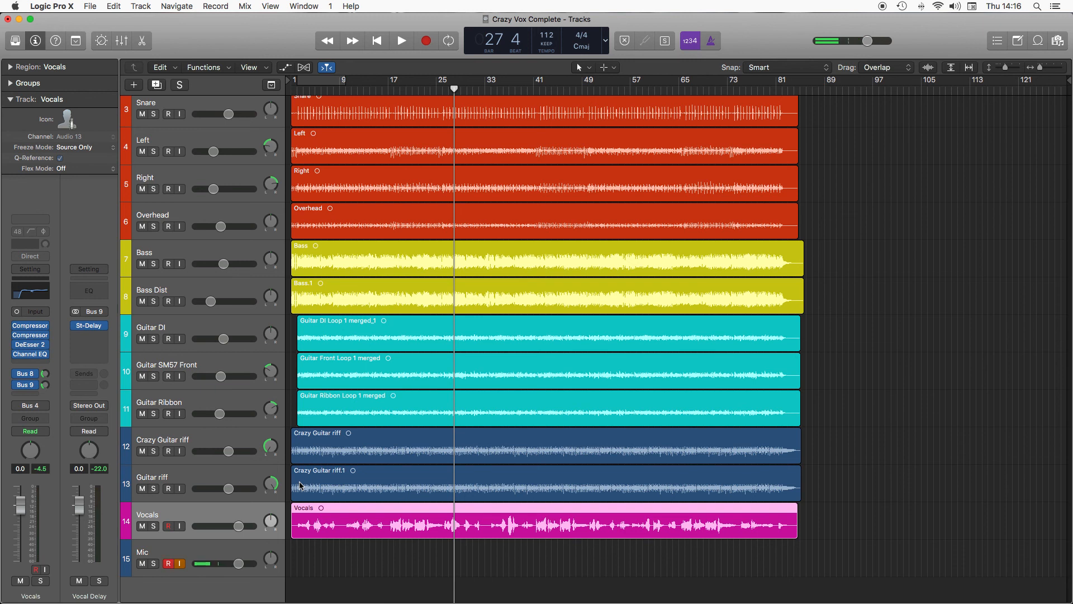
{"action": "key", "text": "super+s"}
- Listen to the Vocals track with its reverb and delay, first soloed and again within the full mix
{"action": "left_click", "coordinate": [154, 526]}
{"action": "key", "text": "space"}
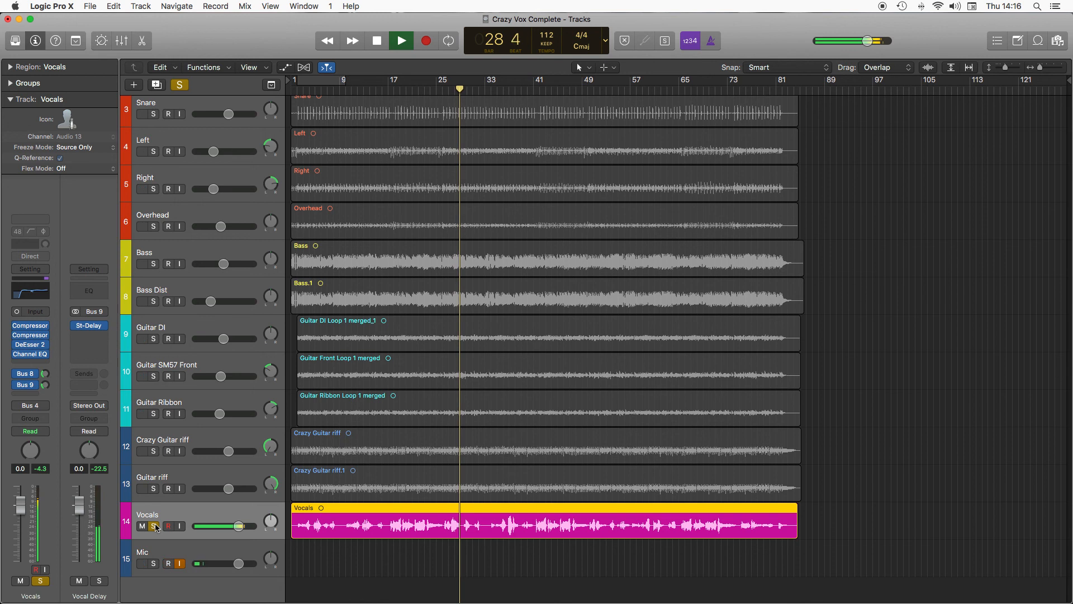
{"action": "key", "text": "space"}
{"action": "left_click", "coordinate": [154, 526]}
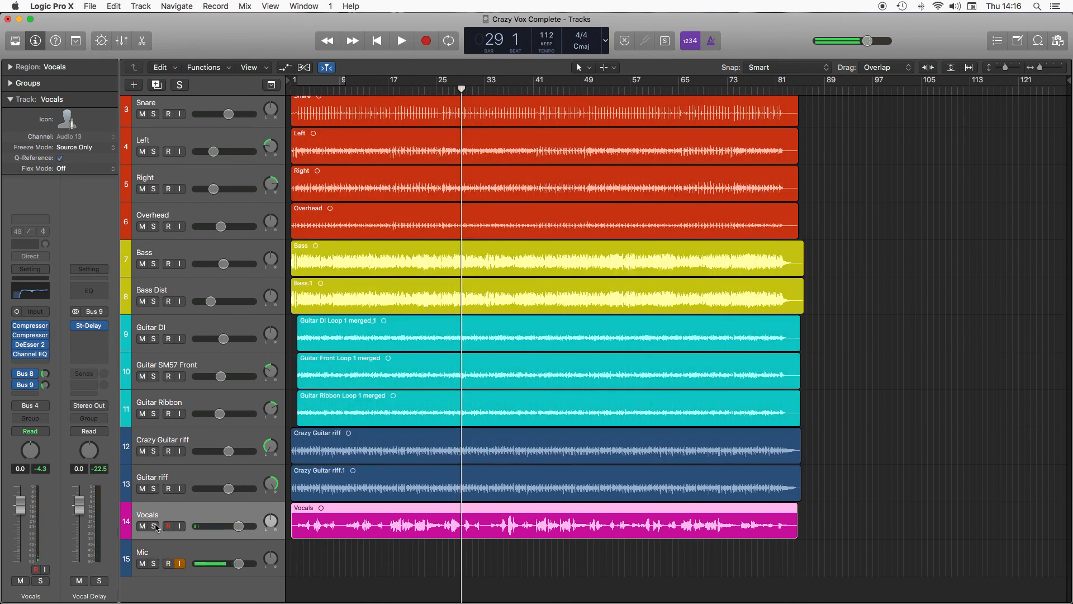
{"action": "key", "text": "space"}
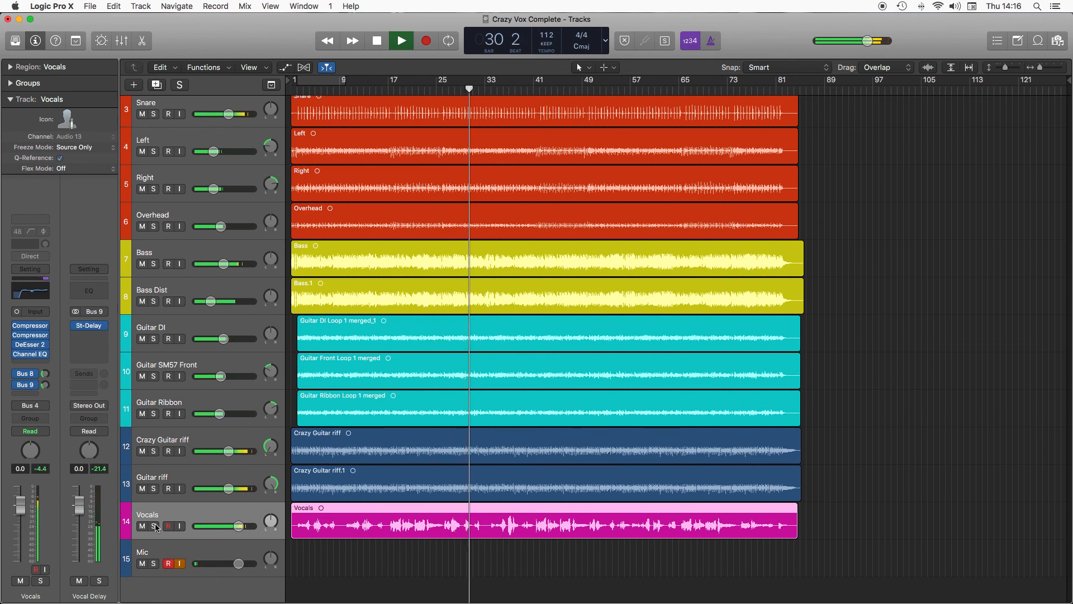
{"action": "key", "text": "space"}
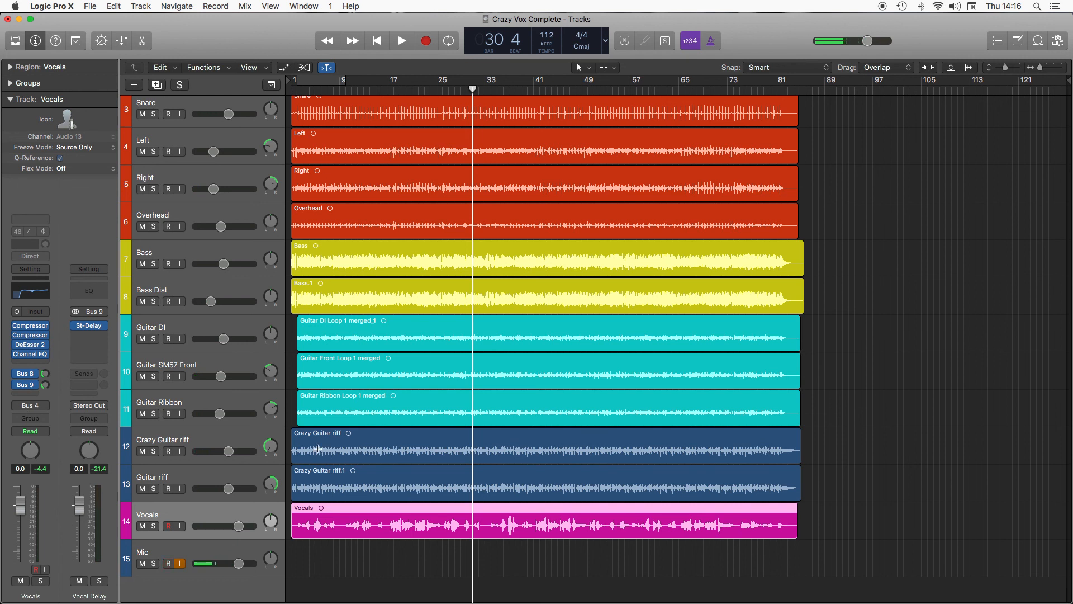
- Duplicate the Vocals track with its settings and name the new track Vocal DT
{"action": "key", "text": "super+d"}
{"action": "double_click", "coordinate": [200, 548]}
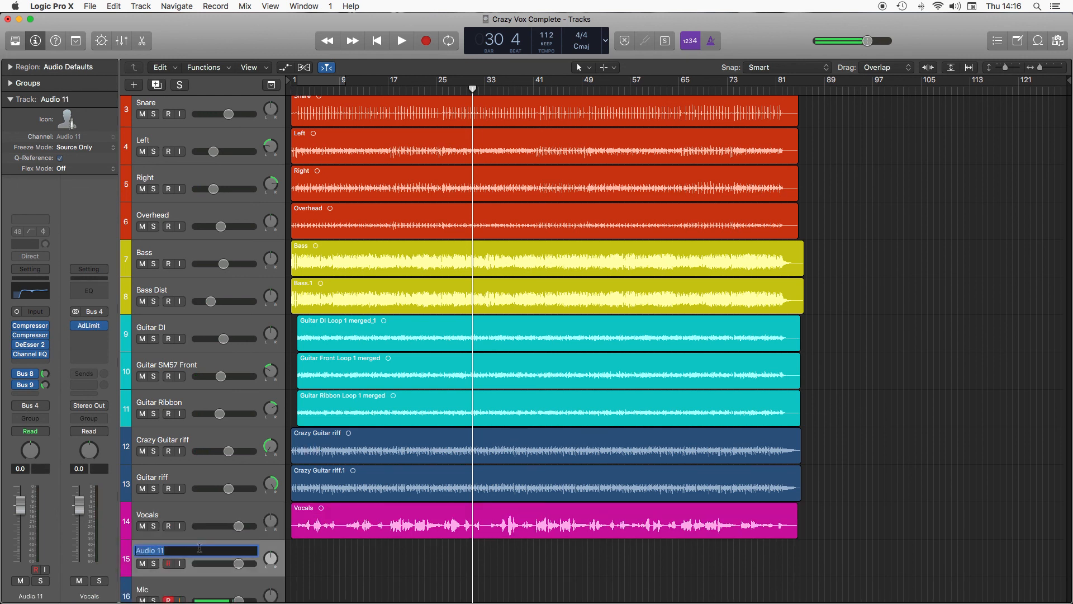
{"action": "type", "text": "Vocal DT"}
{"action": "key", "text": "Return"}
- Copy the Vocals region onto the Vocal DT track at the same start position and return the playhead to the start
{"action": "left_click_drag", "start_coordinate": [320, 509], "coordinate": [318, 547]}
{"action": "key", "text": "Return"}
{"action": "key", "text": "super+Down"}
{"action": "scroll", "coordinate": [256, 536], "scroll_direction": "down", "scroll_amount": 3}
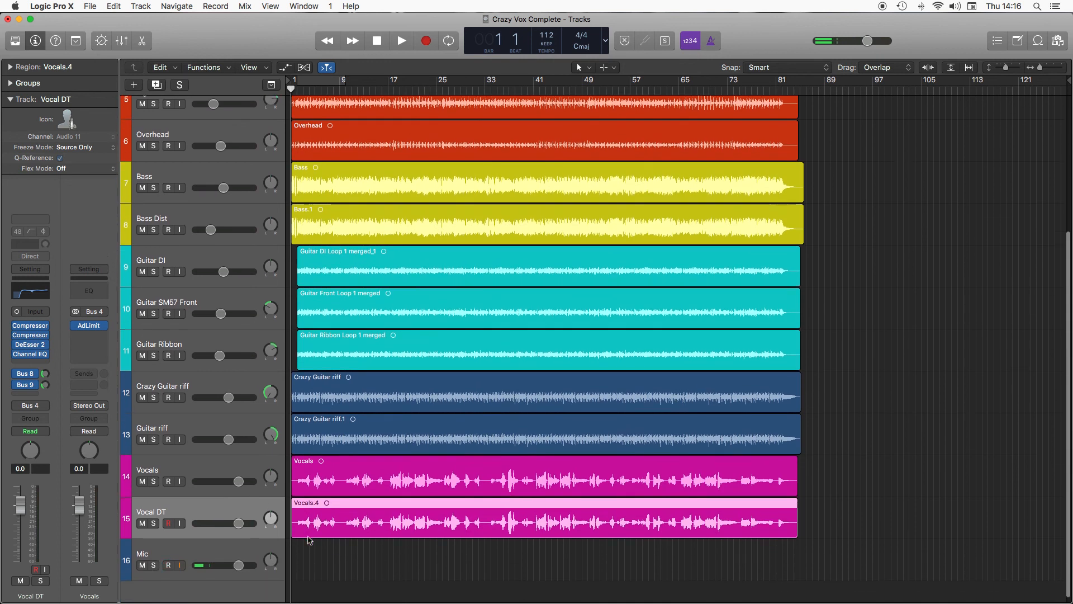
{"action": "key", "text": "super+Right"}
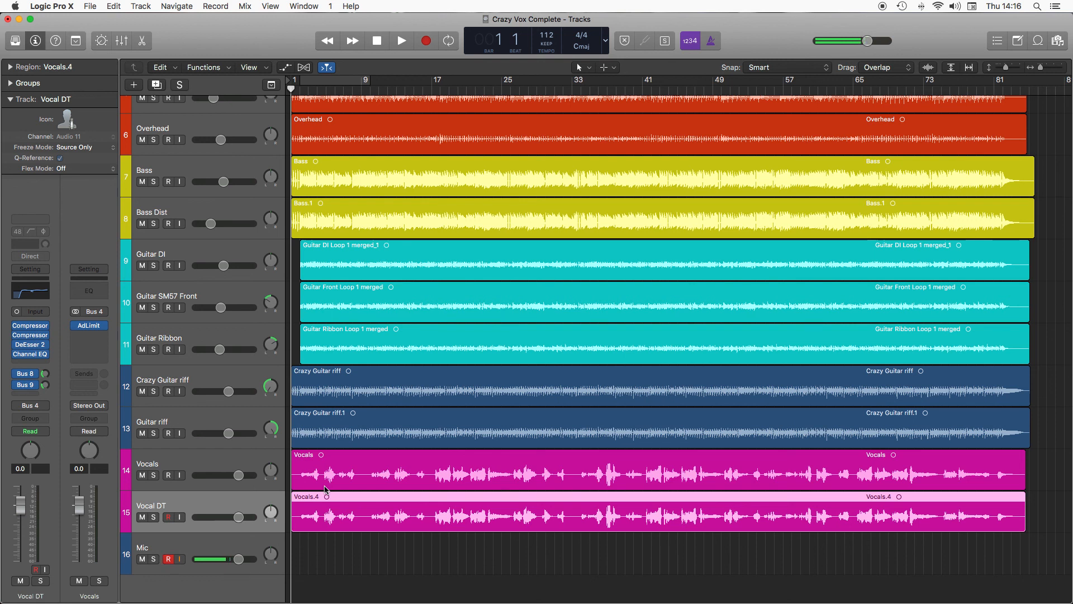
{"action": "key", "text": "super+Left"}
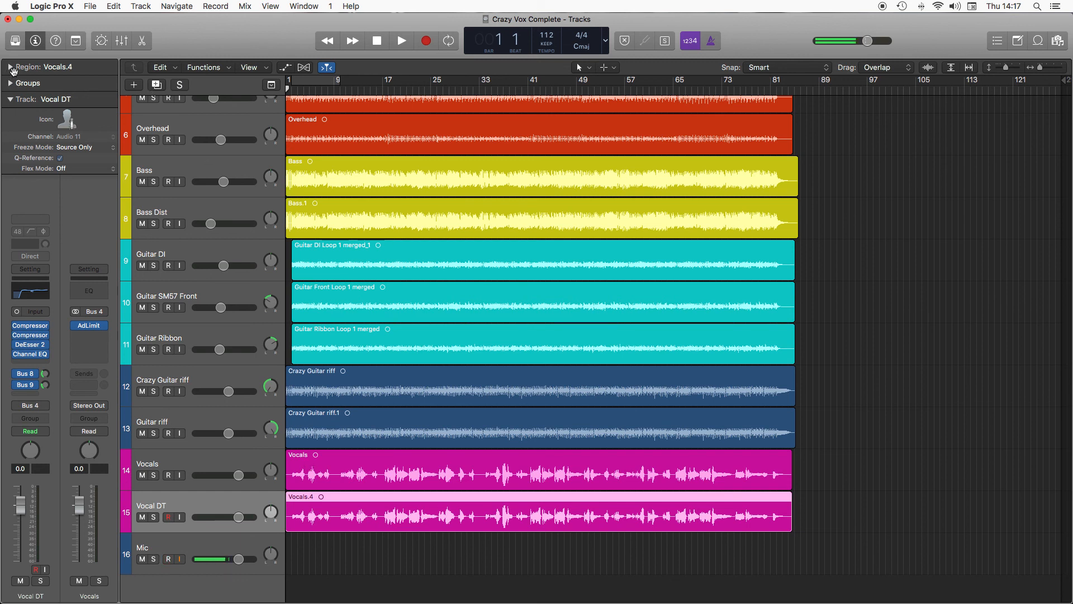
{"action": "left_click", "coordinate": [35, 324]}
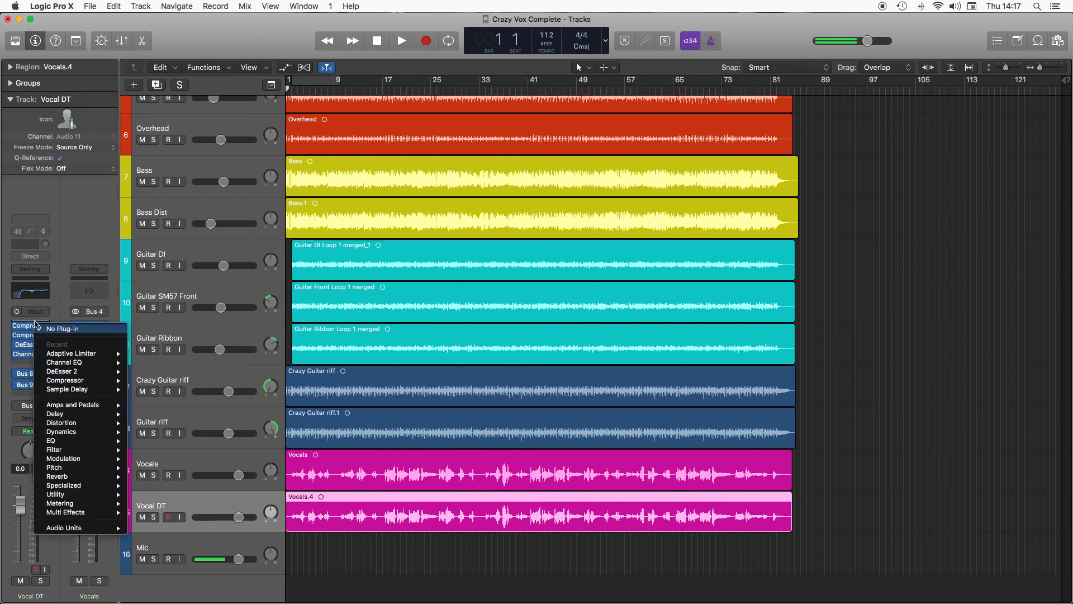
{"action": "left_click", "coordinate": [10, 371]}
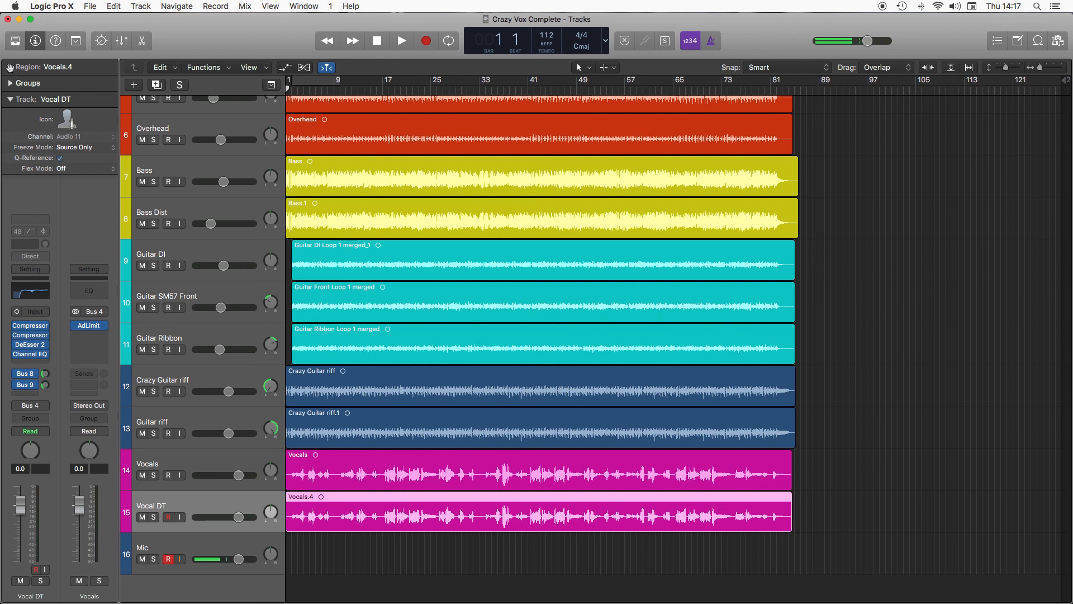
- Show the region parameters for the Vocal DT region and set its fine tune to -7
{"action": "left_click", "coordinate": [10, 67]}
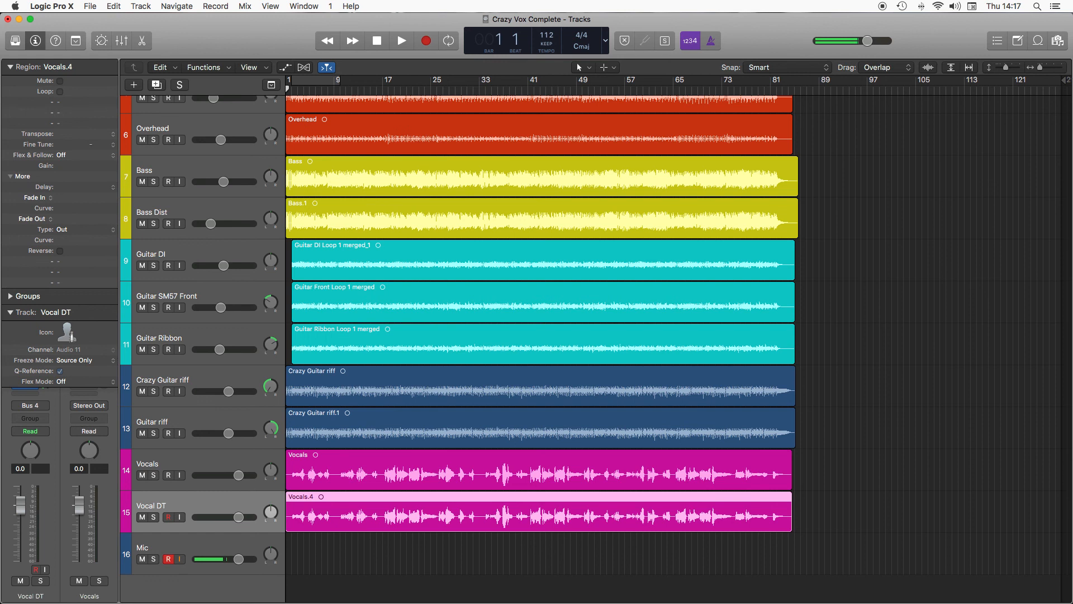
{"action": "left_click", "coordinate": [113, 147]}
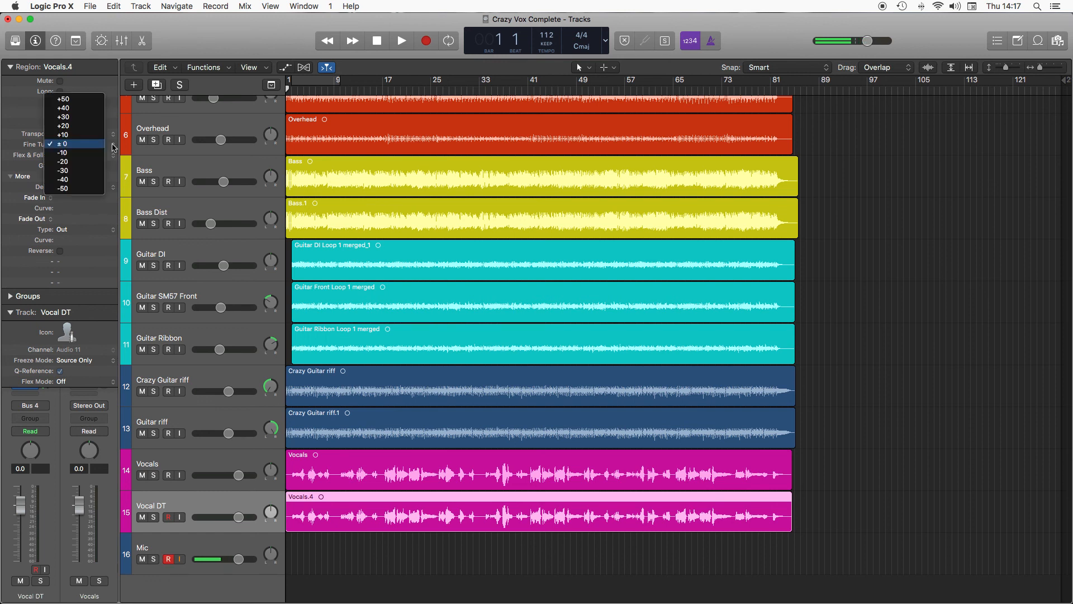
{"action": "left_click", "coordinate": [82, 145]}
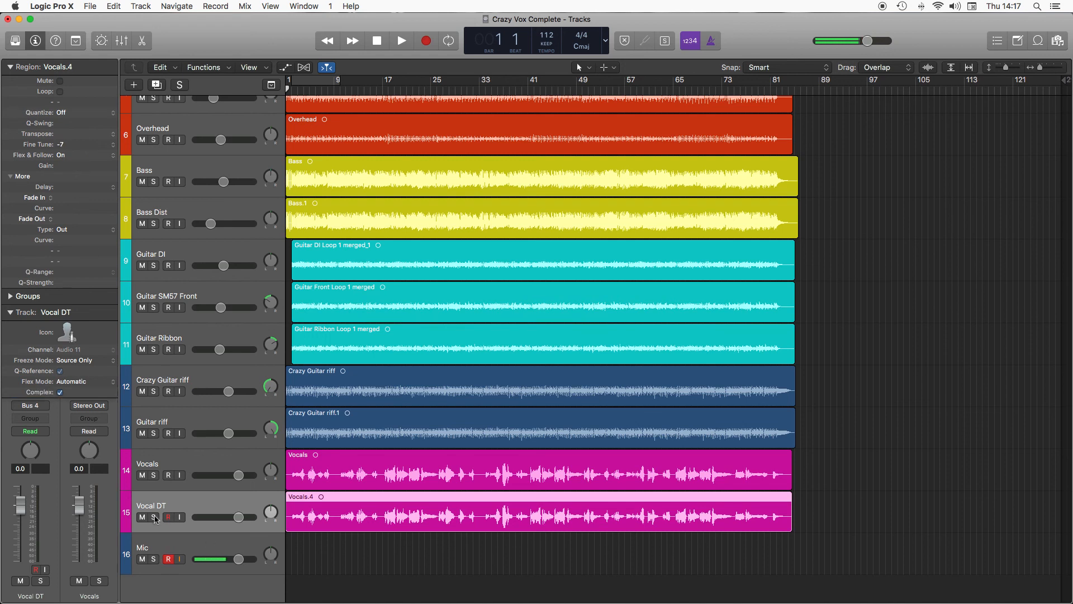
- Audition the soloed vocals with the Vocal DT region's fine tune at zero and at -7, then clear the solo and return to the start
{"action": "left_click", "coordinate": [104, 582]}
{"action": "key", "text": "space"}
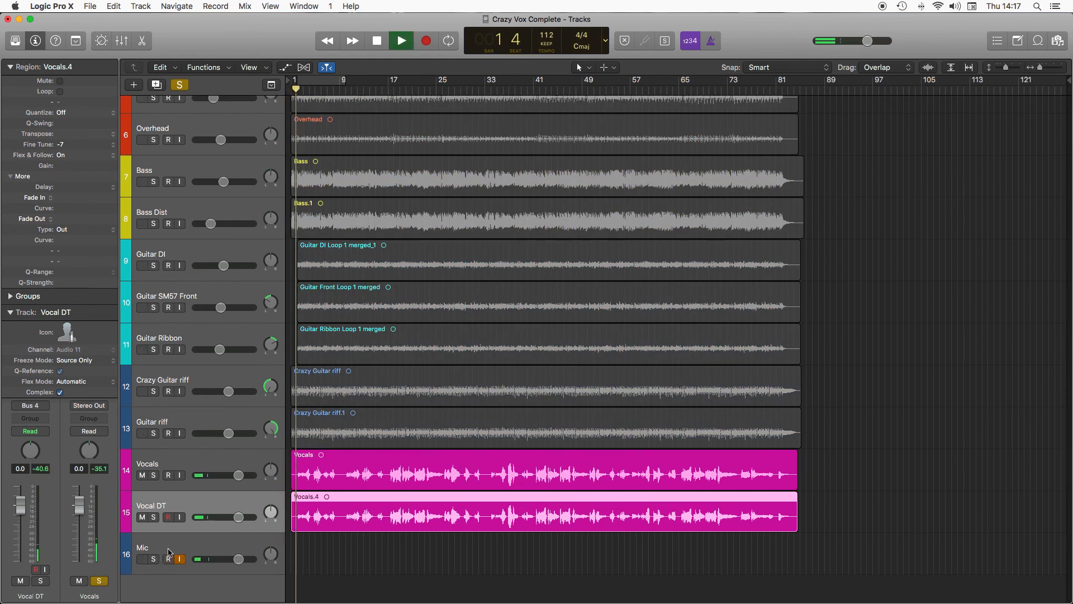
{"action": "left_click", "coordinate": [64, 146], "text": "alt"}
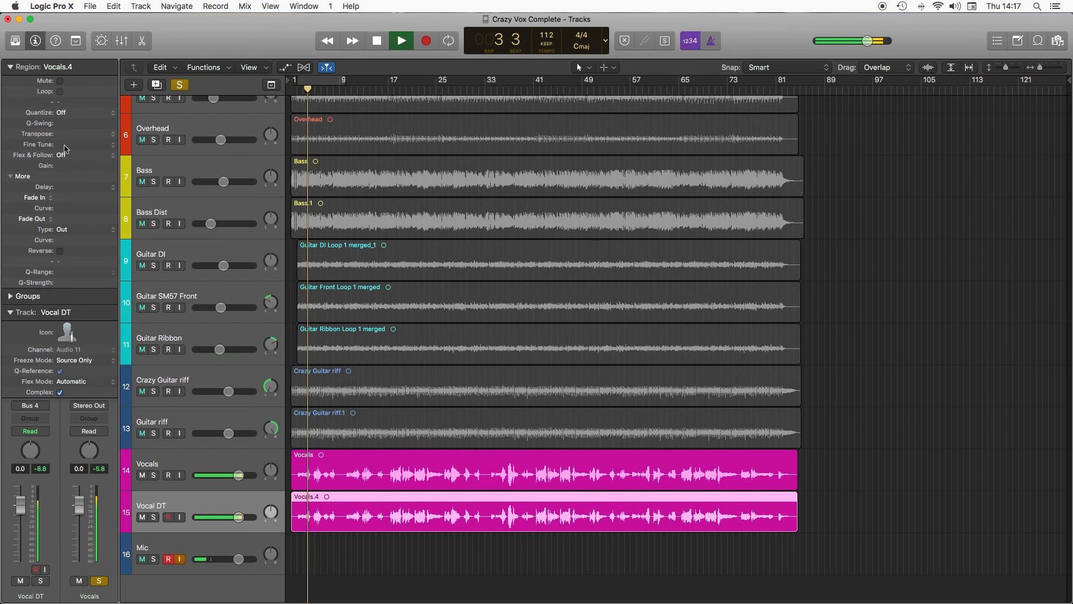
{"action": "left_click_drag", "start_coordinate": [64, 147], "coordinate": [66, 166]}
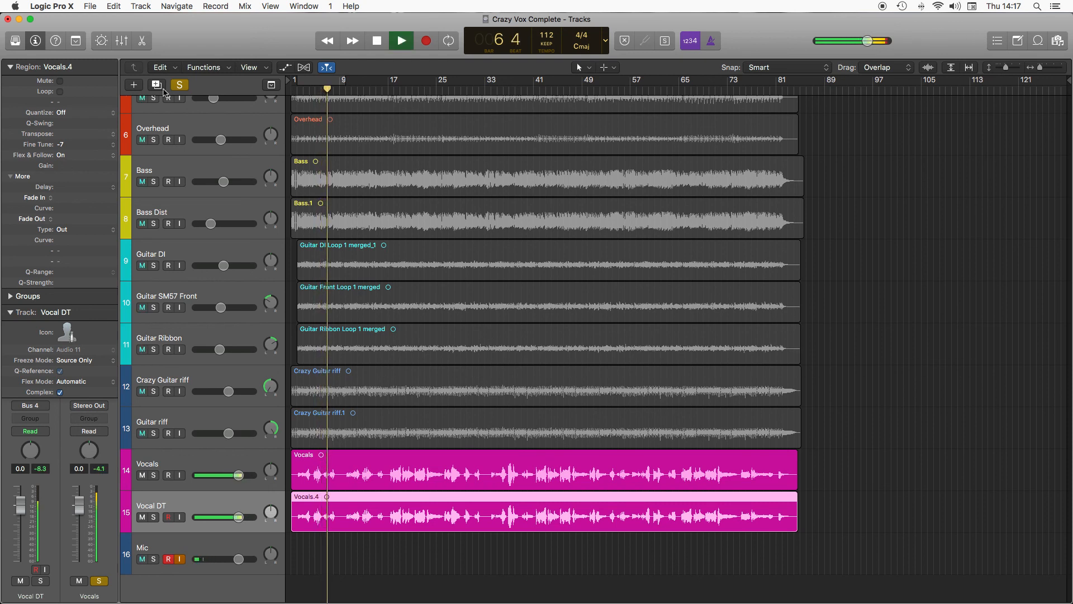
{"action": "left_click", "coordinate": [180, 84]}
{"action": "key", "text": "space"}
{"action": "left_click", "coordinate": [180, 85]}
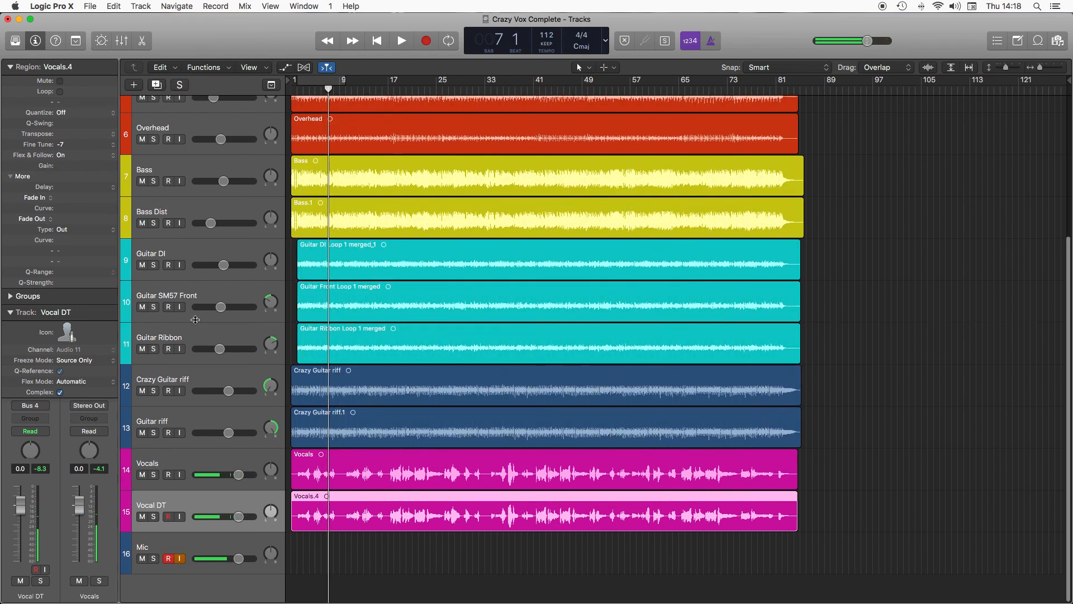
{"action": "key", "text": "Return"}
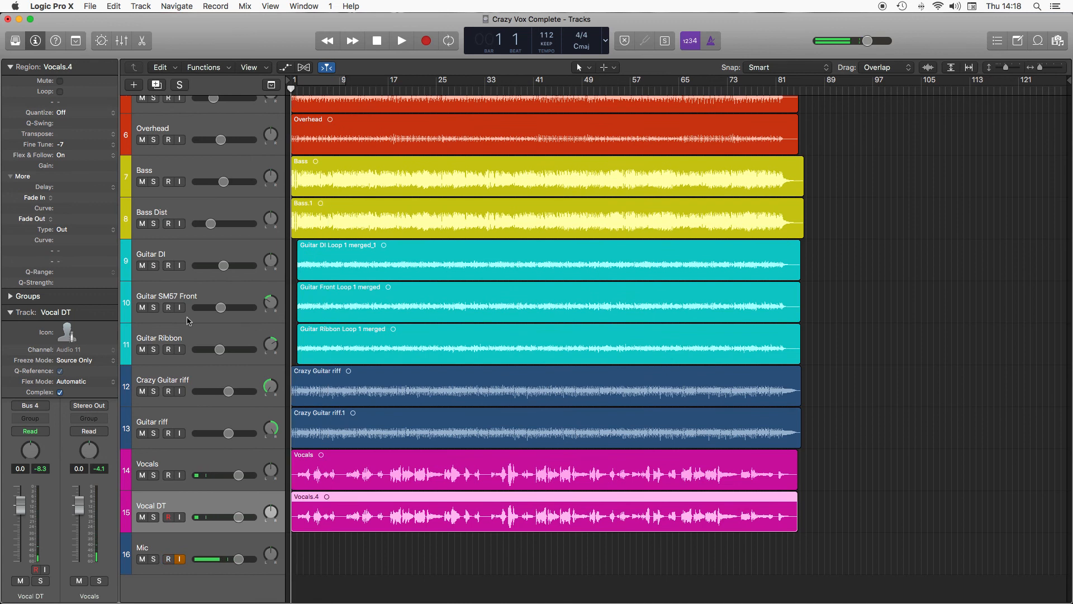
- Set the Vocal DT region's delay to +1/64 (+60 ticks, 33.5 ms)
{"action": "key", "text": "z"}
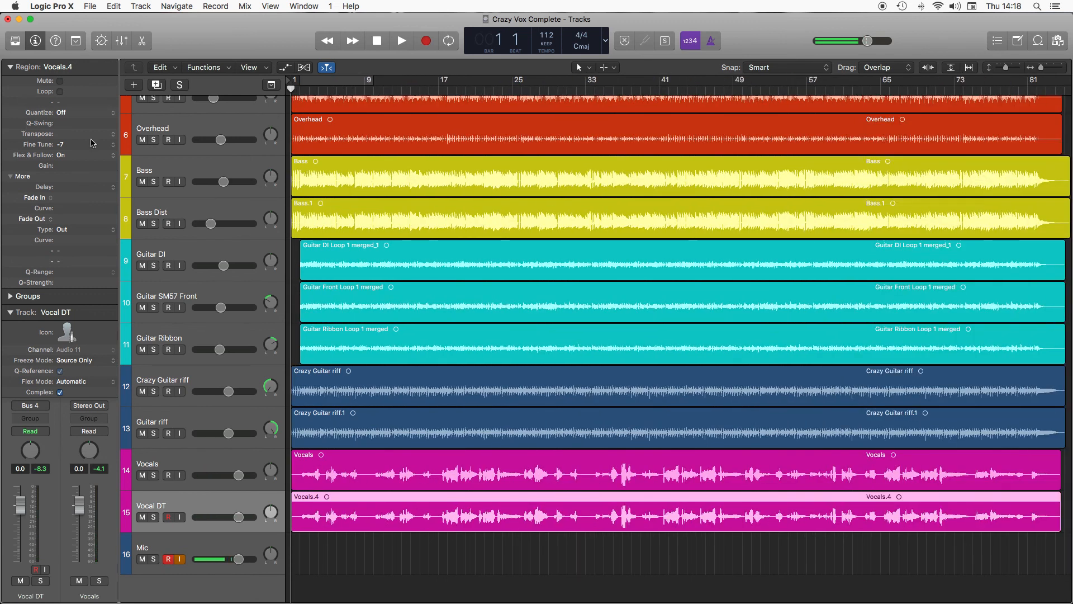
{"action": "left_click_drag", "start_coordinate": [74, 136], "coordinate": [74, 136]}
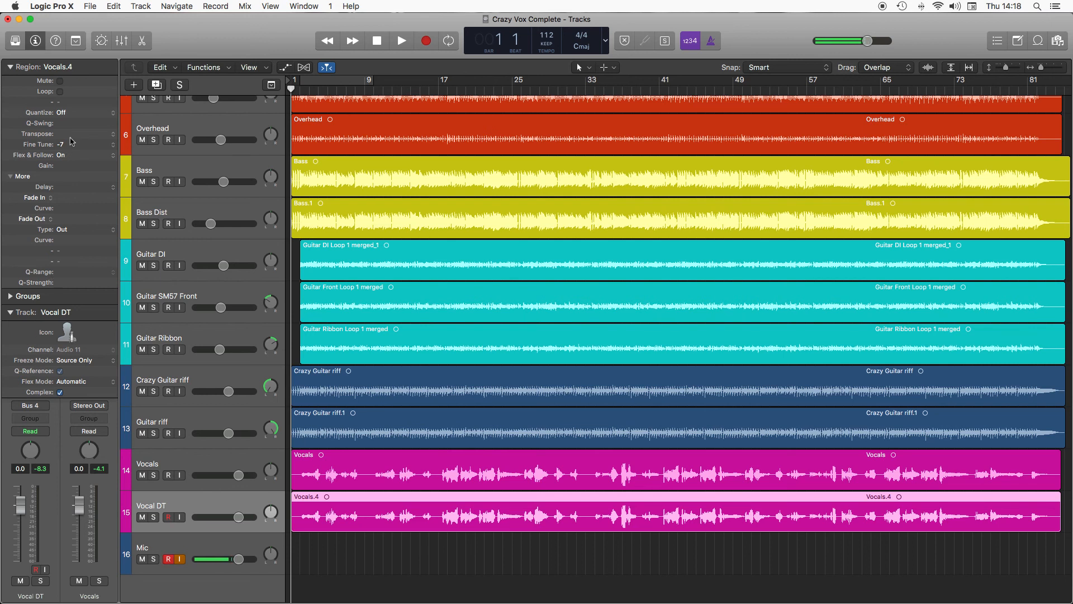
{"action": "scroll", "coordinate": [135, 553], "scroll_direction": "up", "scroll_amount": 1}
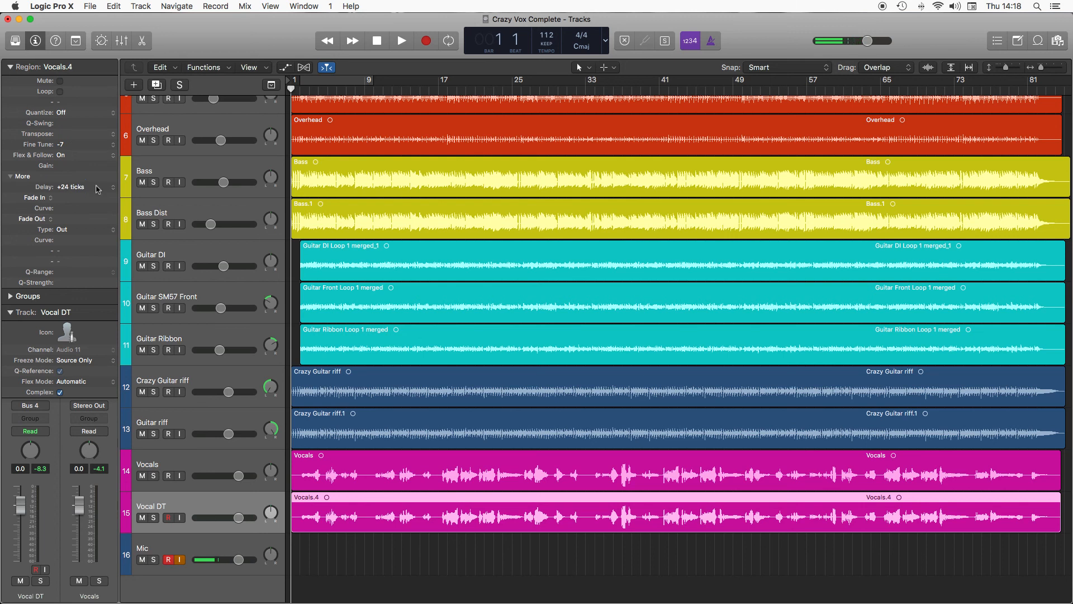
{"action": "left_click", "coordinate": [114, 189]}
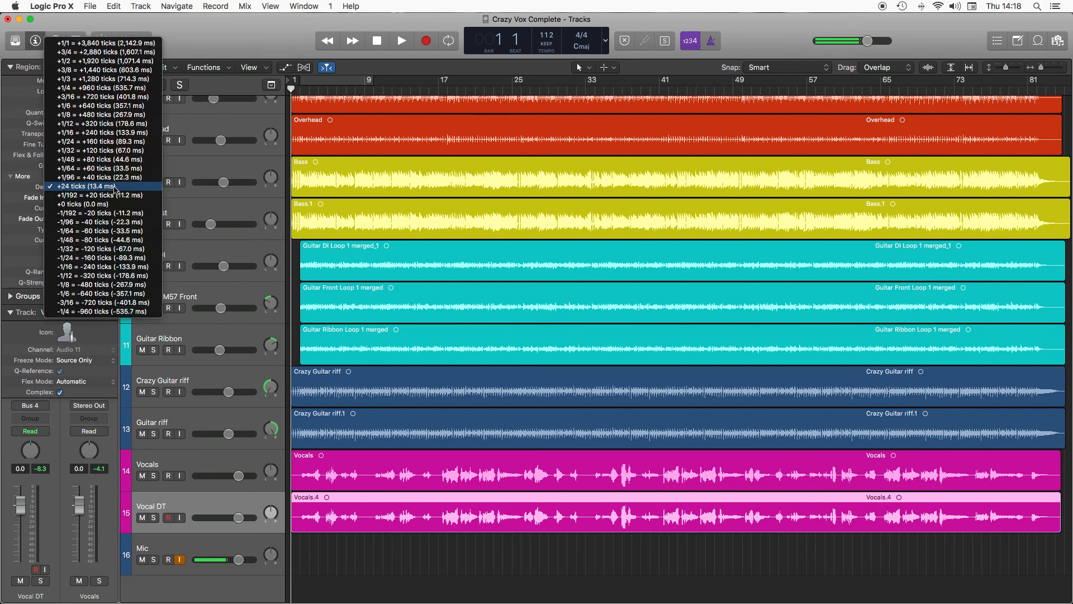
{"action": "left_click", "coordinate": [91, 168]}
- Listen to the delayed vocal double from the start, soloing the vocals during playback and clearing the solo after stopping
{"action": "key", "text": "space"}
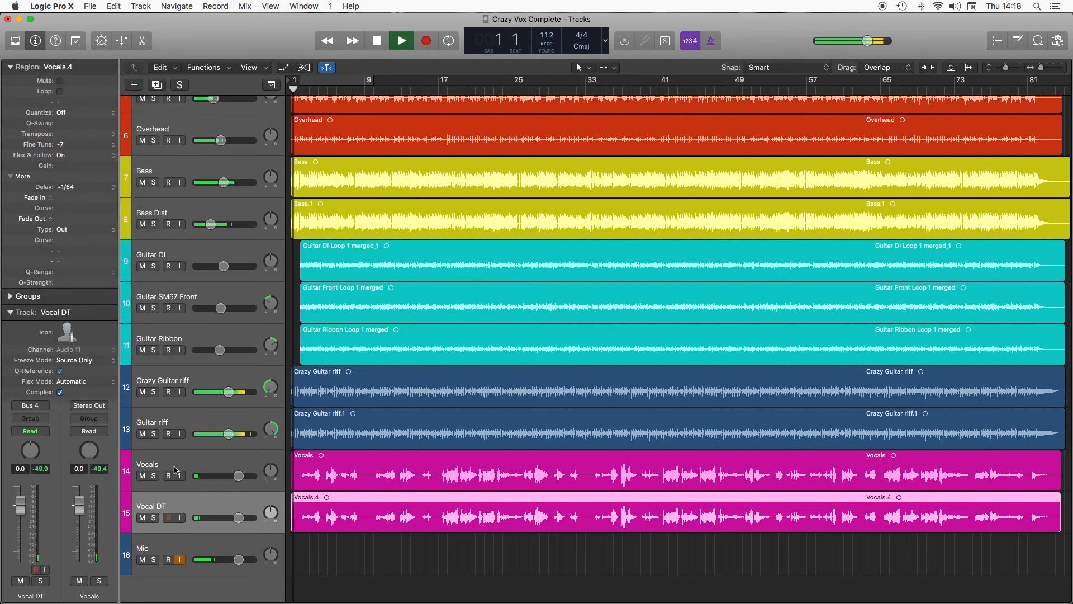
{"action": "left_click", "coordinate": [99, 581]}
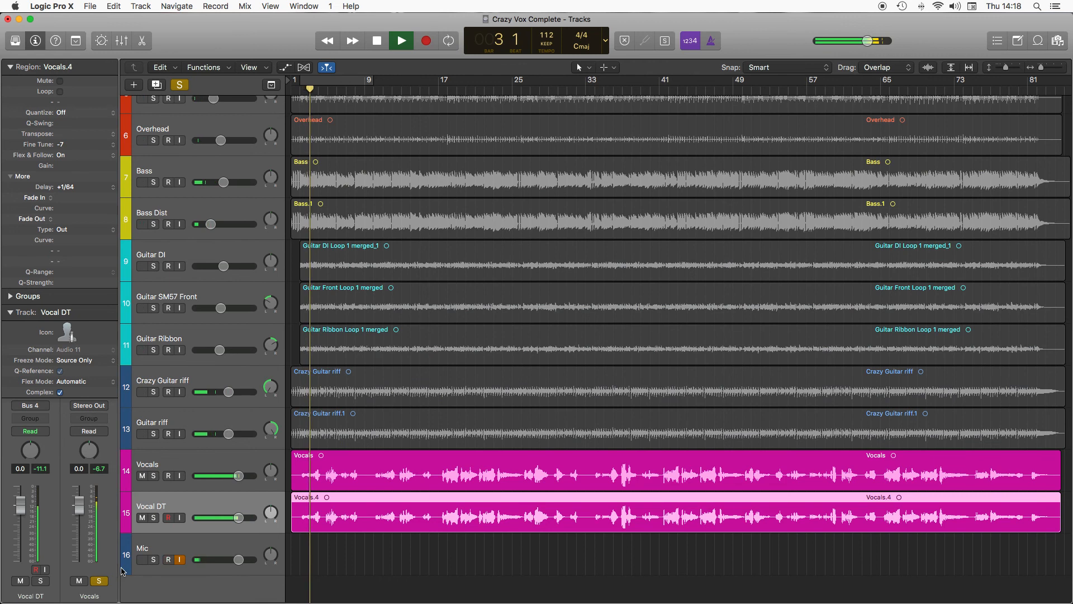
{"action": "key", "text": "space"}
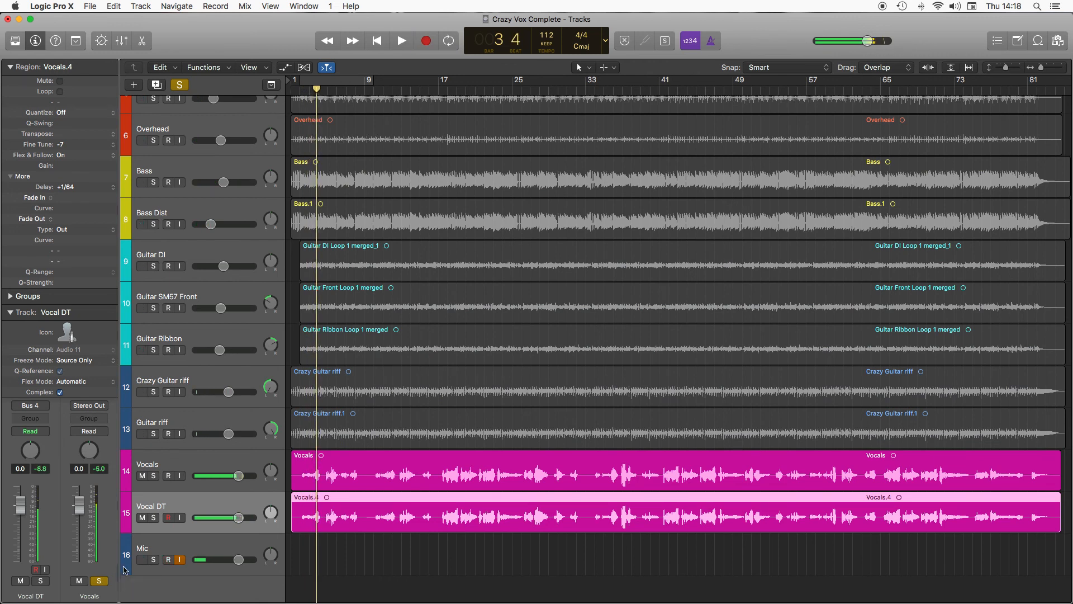
{"action": "left_click", "coordinate": [100, 580]}
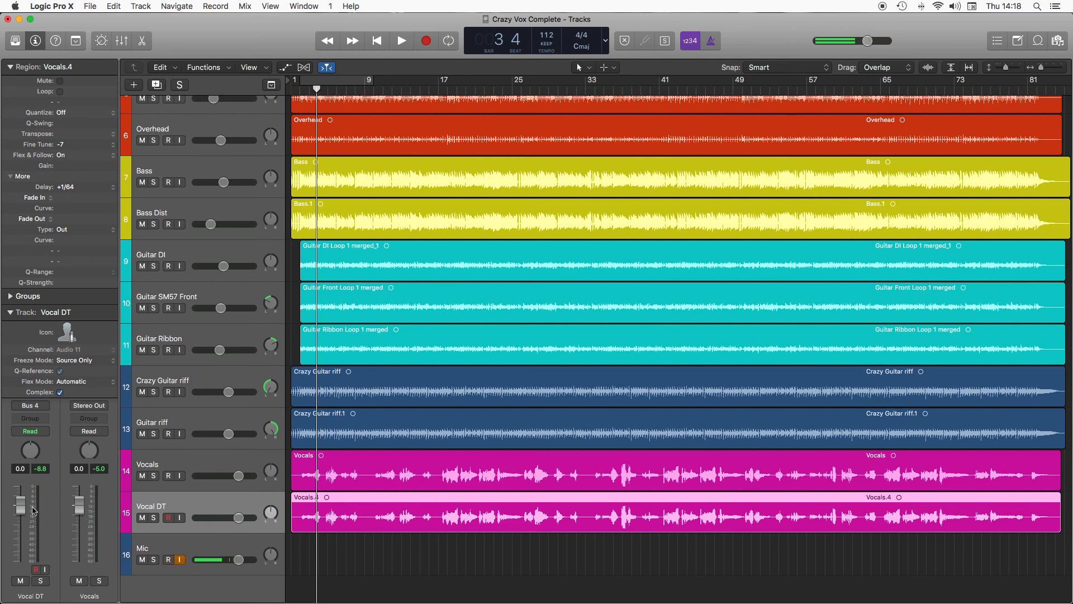
- Lower the Vocal DT track volume to -8.0 dB, listen to it in the full mix and collapse the region parameters
{"action": "left_click_drag", "start_coordinate": [239, 517], "coordinate": [220, 518]}
{"action": "key", "text": "space"}
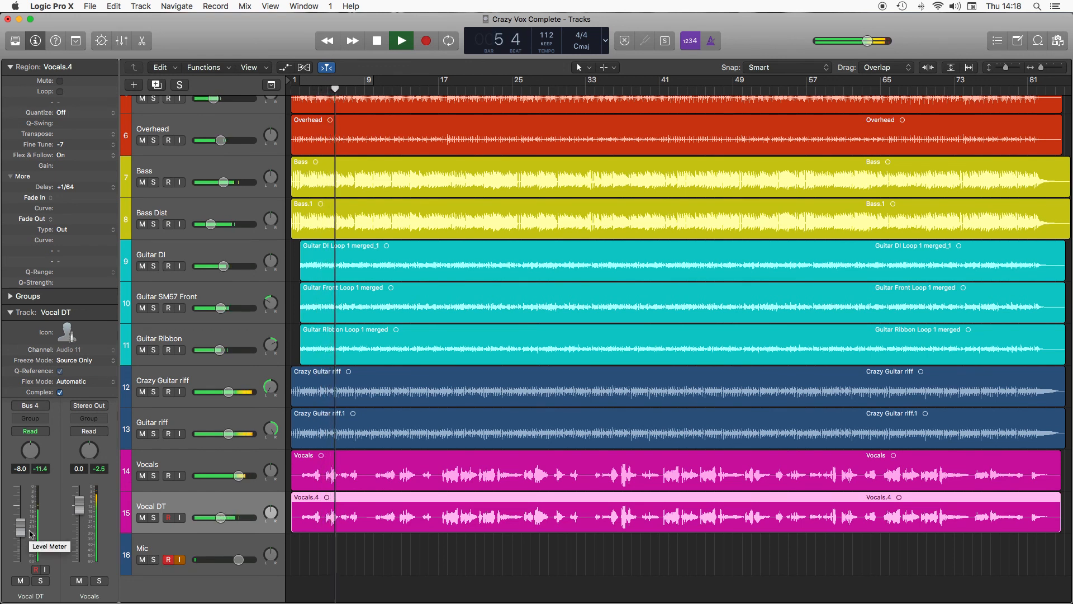
{"action": "left_click", "coordinate": [11, 67]}
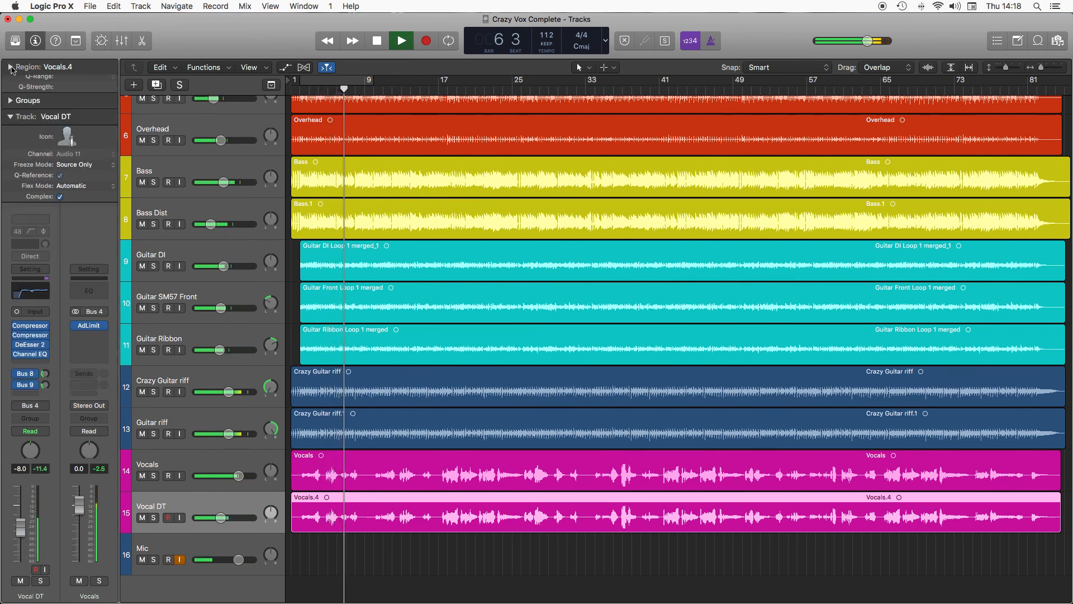
{"action": "scroll", "coordinate": [298, 458], "scroll_direction": "down", "scroll_amount": 3}
{"action": "scroll", "coordinate": [298, 459], "scroll_direction": "down", "scroll_amount": 1}
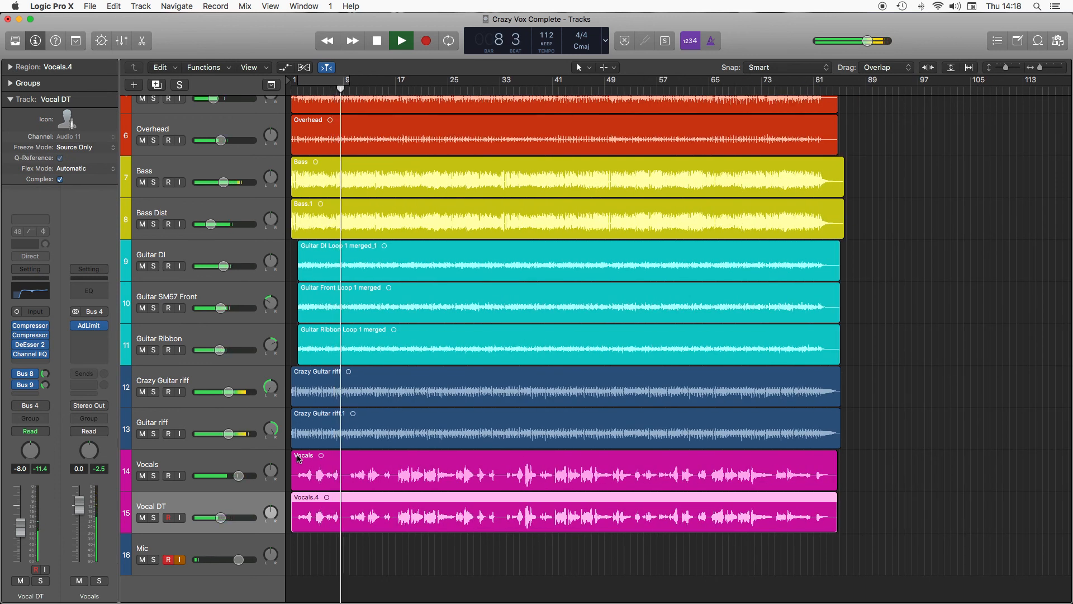
{"action": "scroll", "coordinate": [298, 459], "scroll_direction": "right", "scroll_amount": 1}
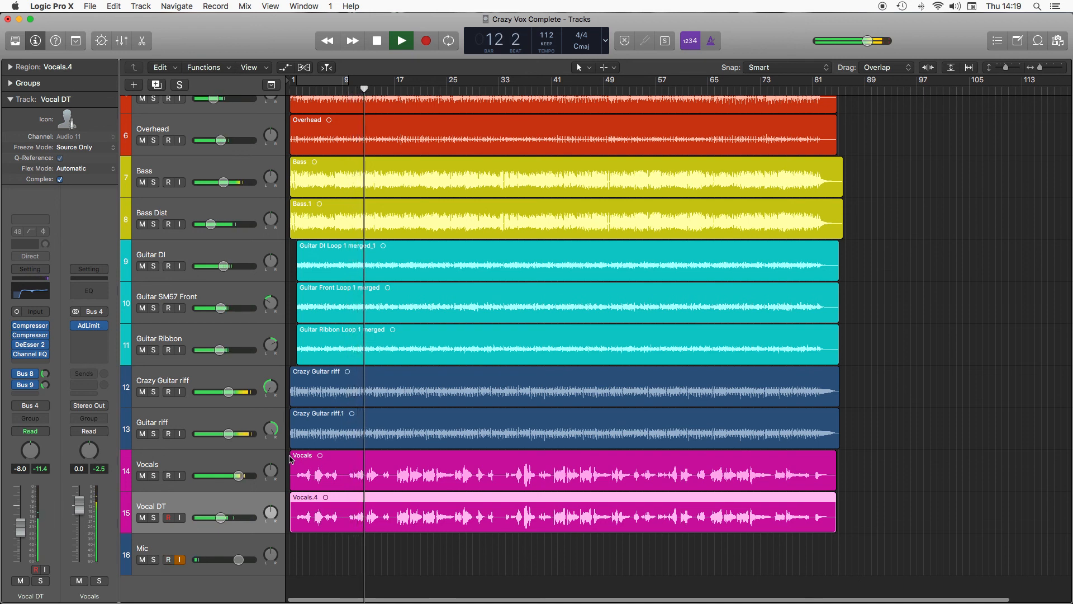
{"action": "key", "text": "space"}
{"action": "scroll", "coordinate": [321, 467], "scroll_direction": "left", "scroll_amount": 1}
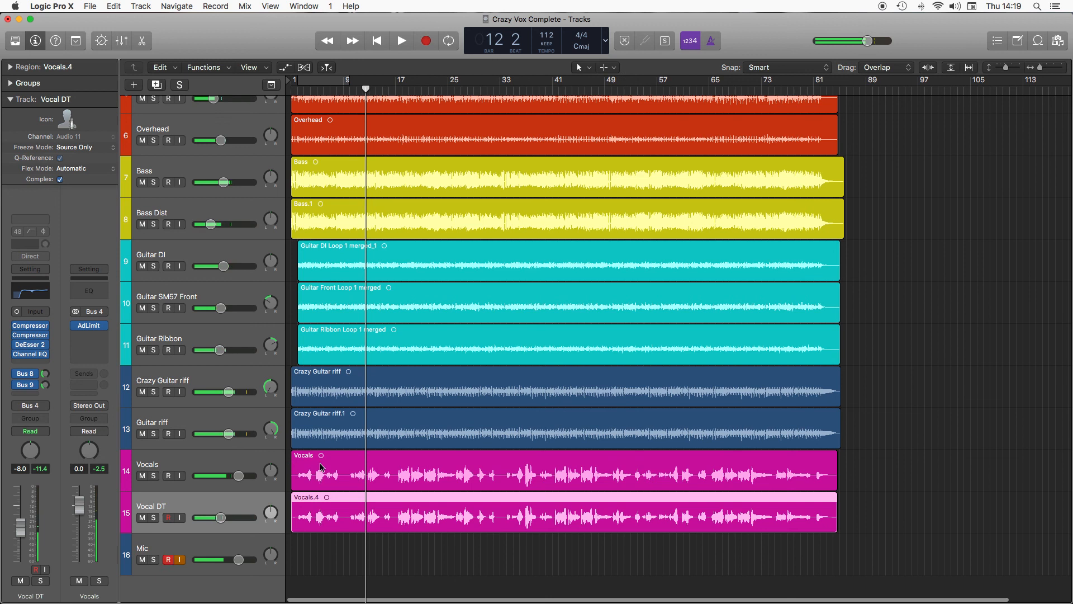
- Select the Vocals track and display the track automation lanes
{"action": "left_click", "coordinate": [216, 463]}
{"action": "key", "text": "a"}
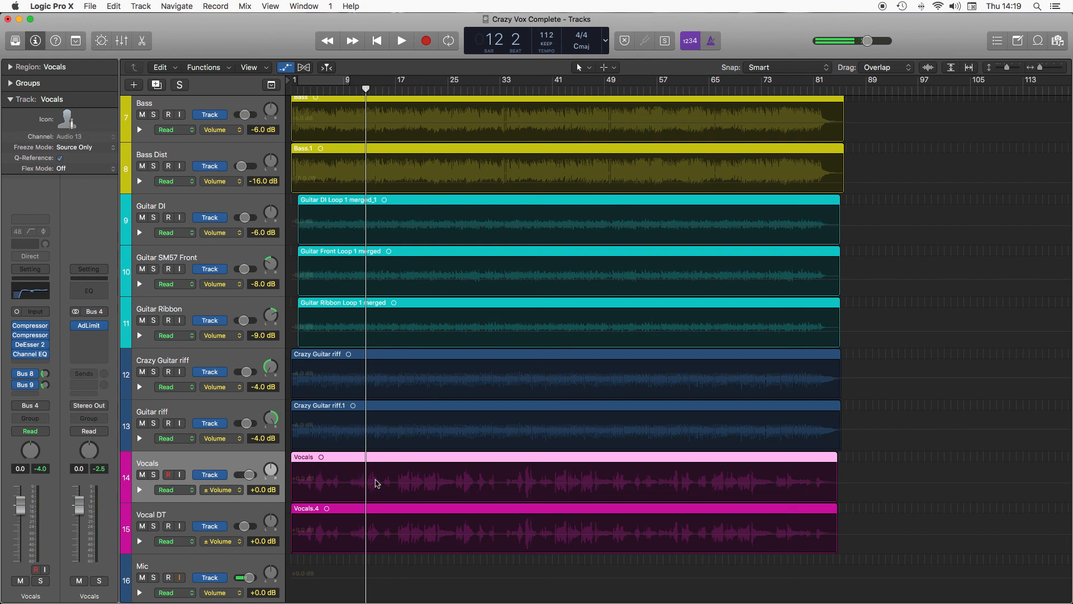
{"action": "key", "text": "a"}
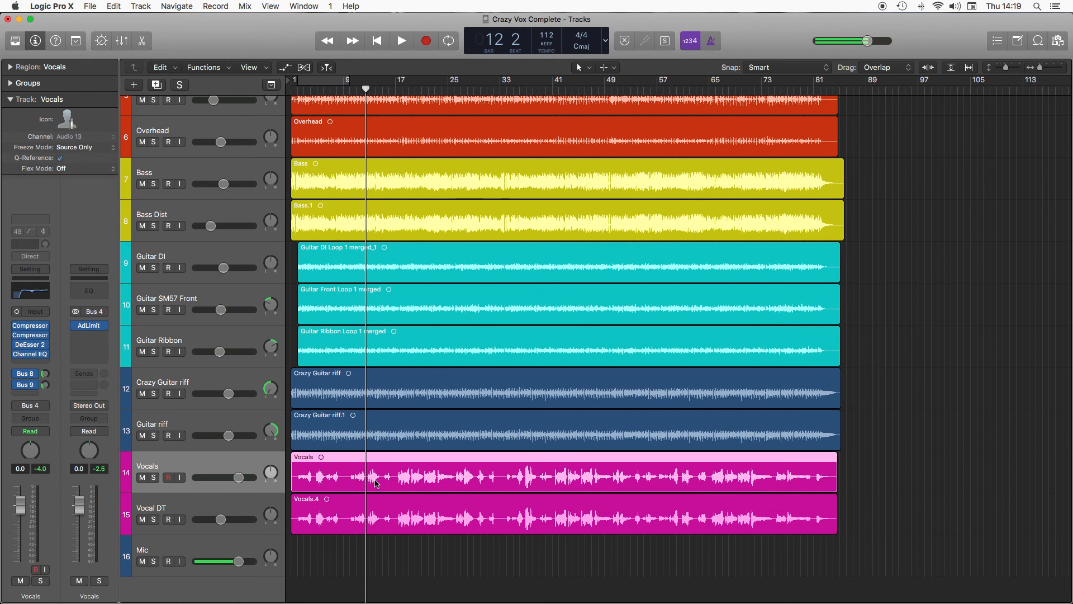
{"action": "key", "text": "a"}
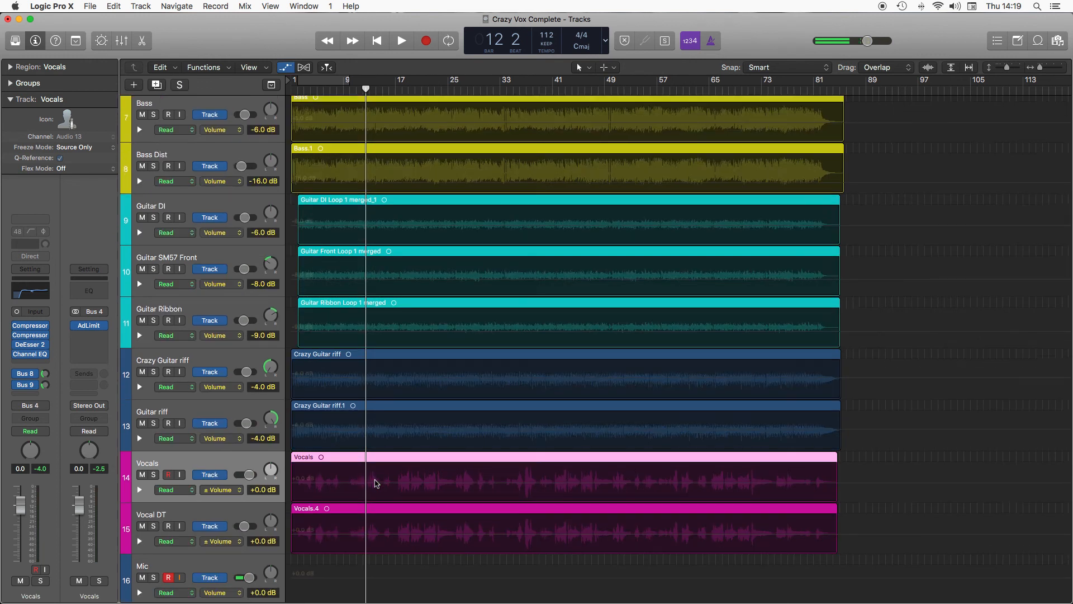
{"action": "key", "text": "super+Down"}
{"action": "key", "text": "super+Down"}
{"action": "key", "text": "super+Down"}
{"action": "key", "text": "super+Down"}
{"action": "key", "text": "super+Down"}
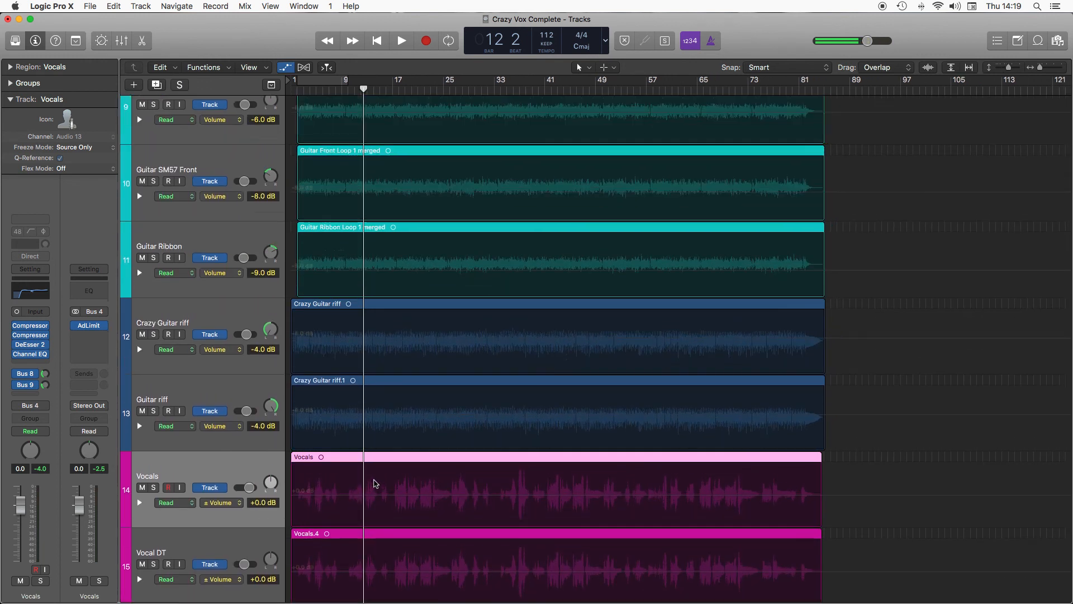
{"action": "key", "text": "super+Right"}
{"action": "key", "text": "super+Right"}
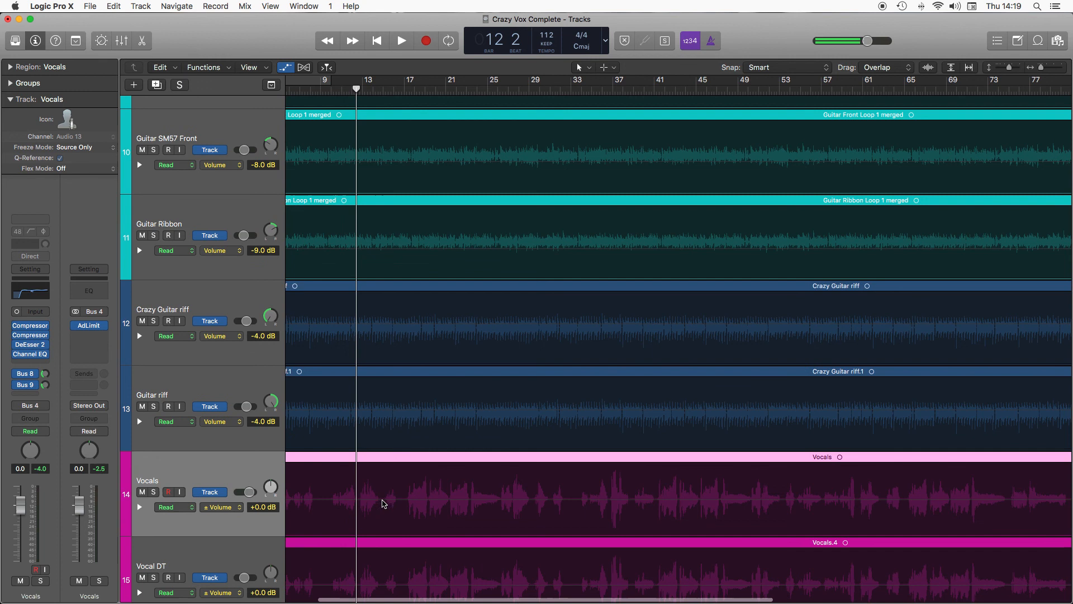
{"action": "key", "text": "super+Right"}
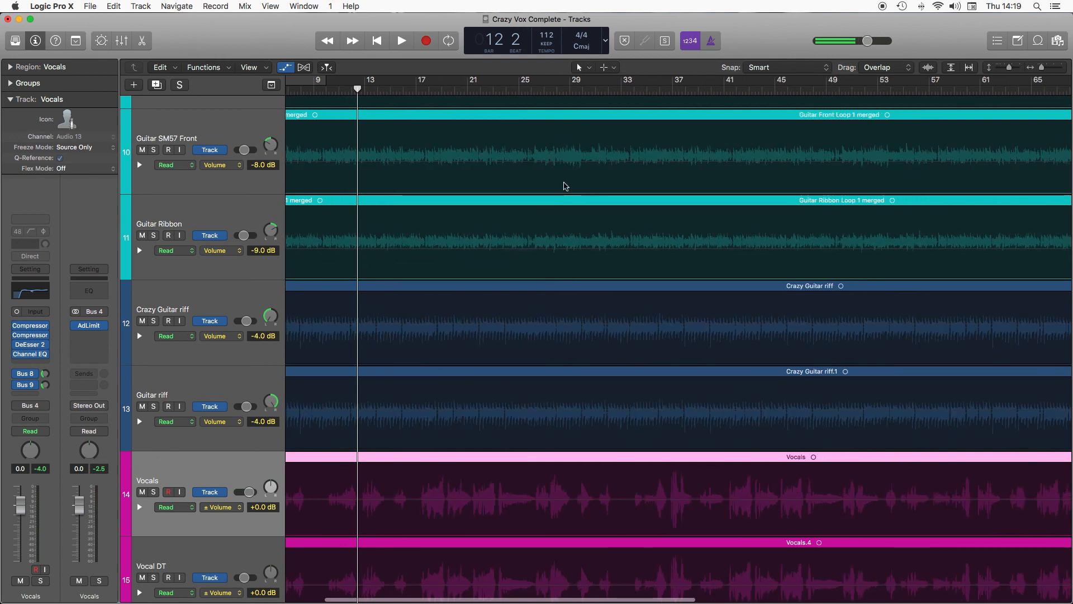
- Listen to the mix from around bar 34 and stop at the quiet vocal phrase near bar 35
{"action": "left_click", "coordinate": [635, 87]}
{"action": "key", "text": "space"}
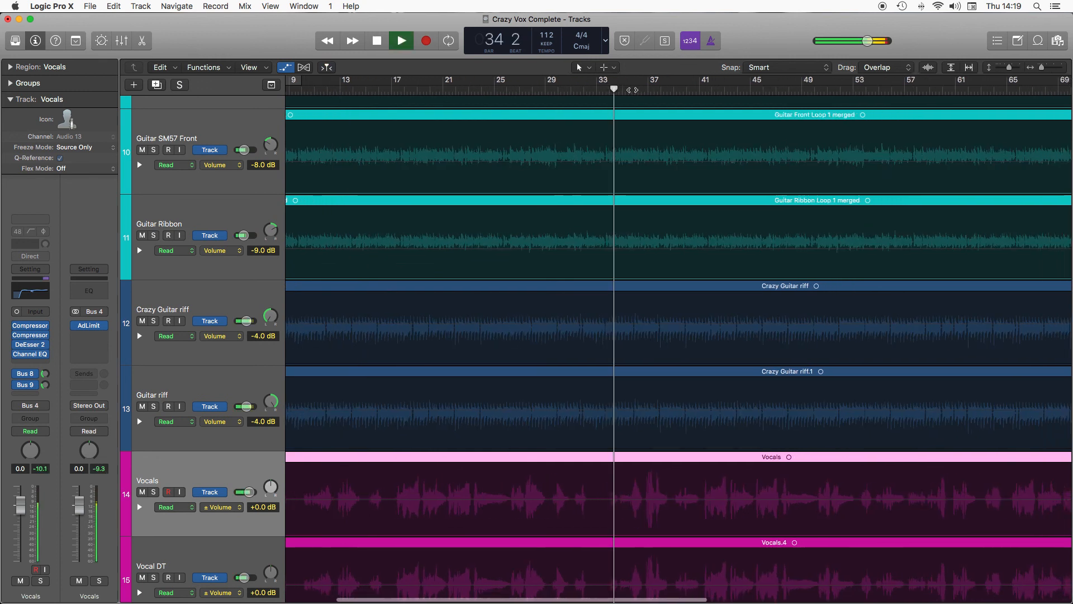
{"action": "key", "text": "space"}
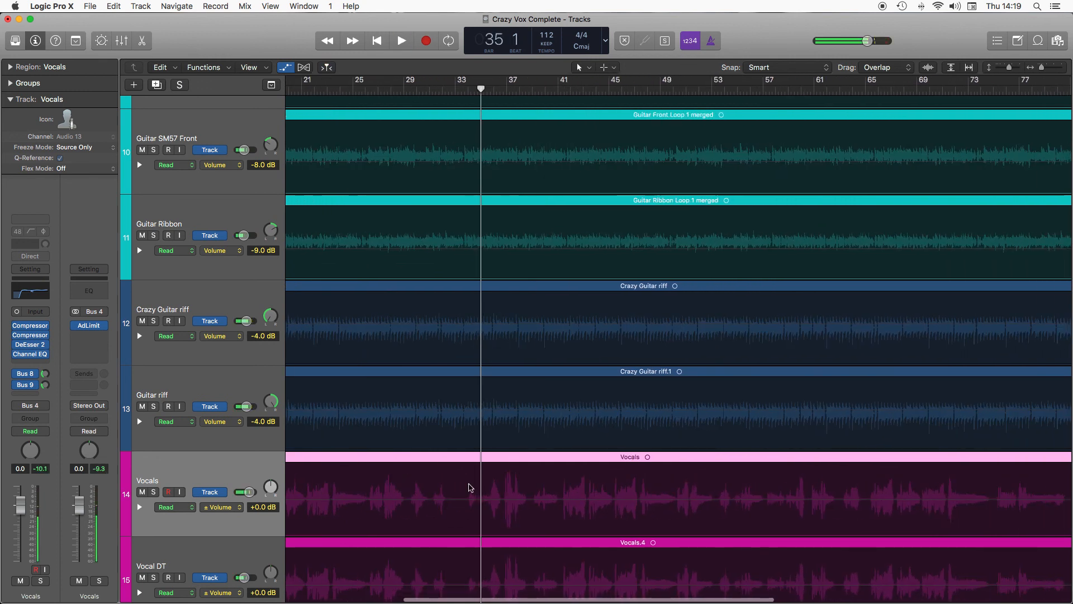
- Add volume automation points on the Vocals track around bars 34 to 35 and raise the phrase between them to +1.0 dB
{"action": "key", "text": "a"}
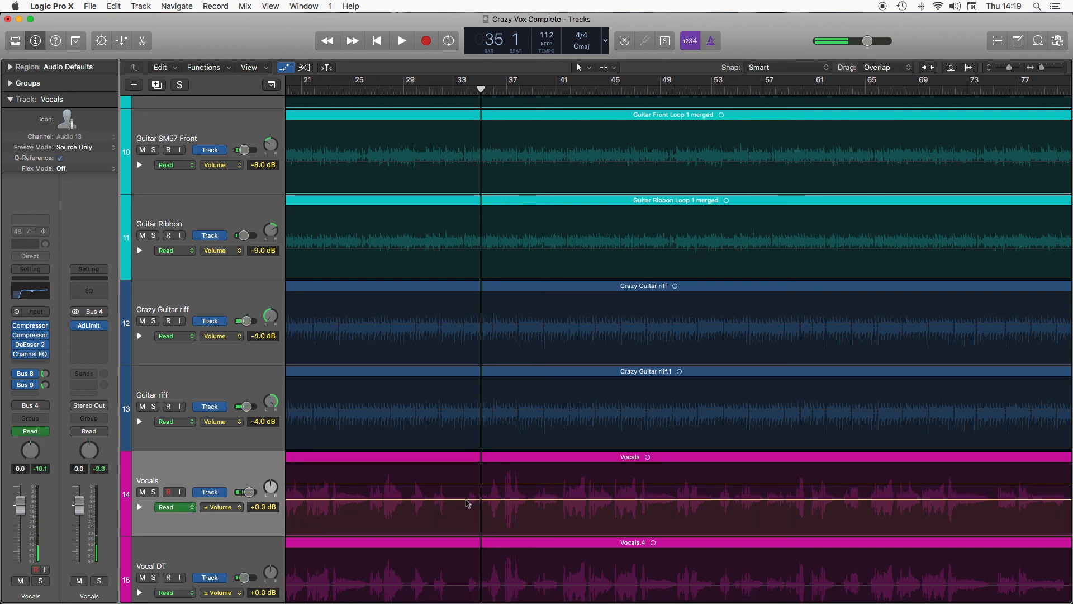
{"action": "left_click", "coordinate": [470, 499]}
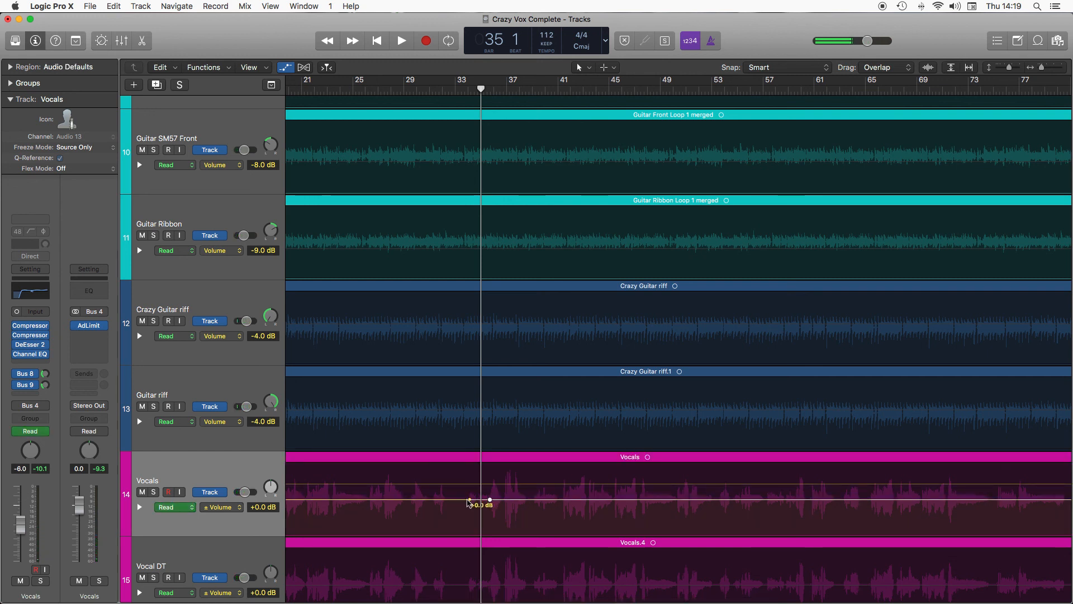
{"action": "left_click", "coordinate": [490, 500]}
{"action": "left_click_drag", "start_coordinate": [480, 500], "coordinate": [478, 498]}
- Play back the boosted vocal phrase from bar 34 to check the volume automation
{"action": "key", "text": "comma"}
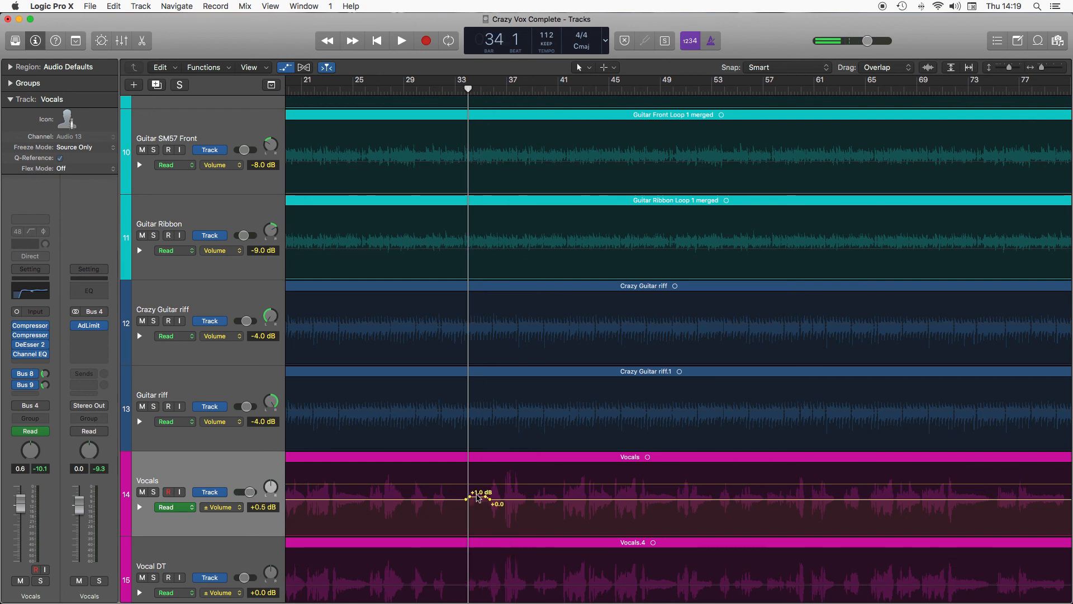
{"action": "key", "text": "space"}
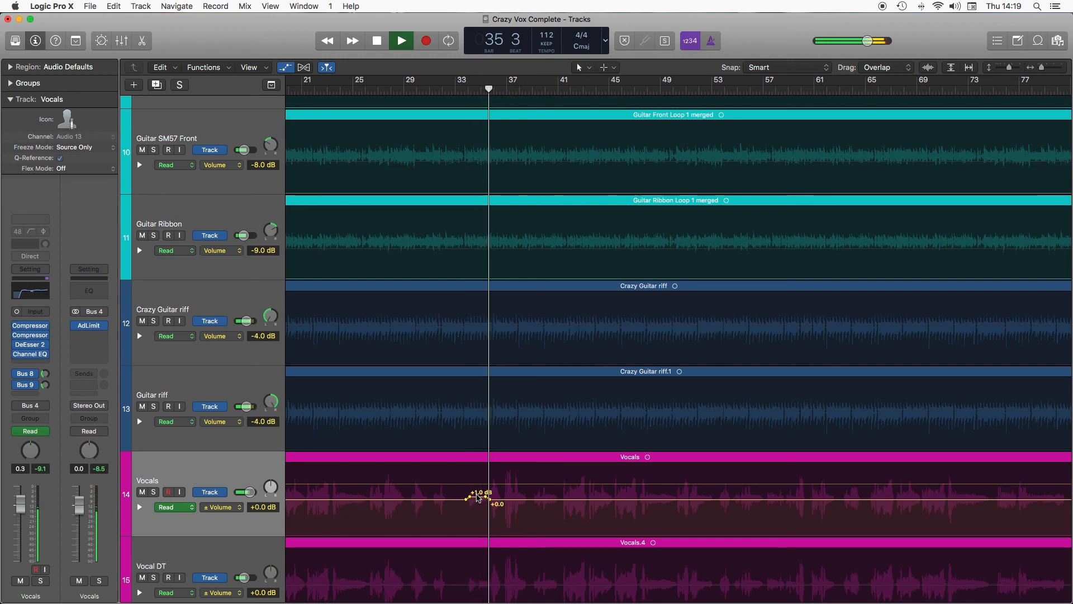
{"action": "key", "text": "space"}
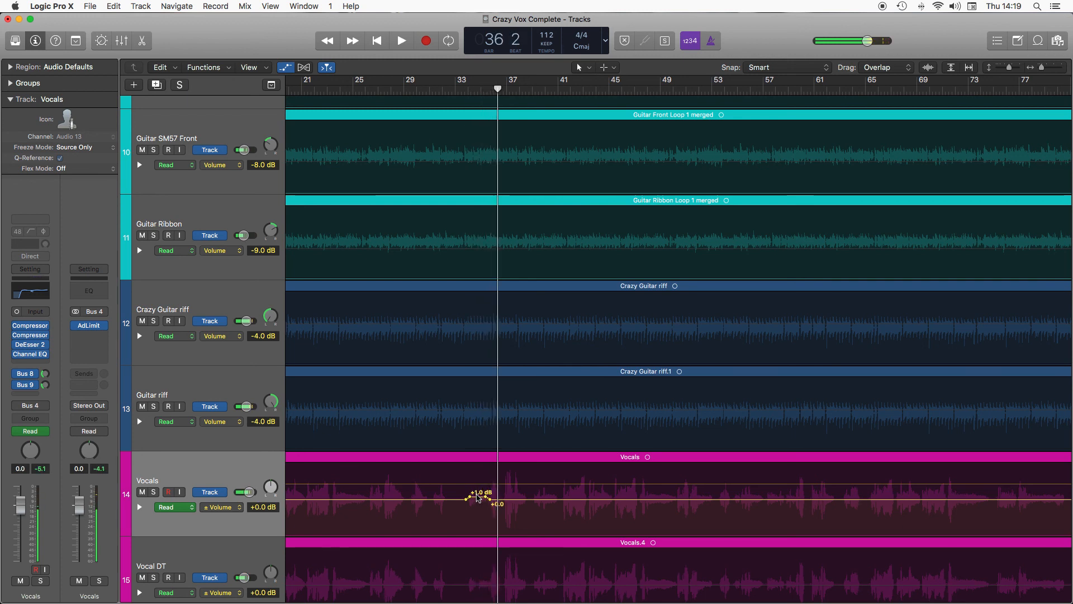
- Hide the track automation lanes and bring the full length of the song into view
{"action": "scroll", "coordinate": [476, 497], "scroll_direction": "right", "scroll_amount": 5}
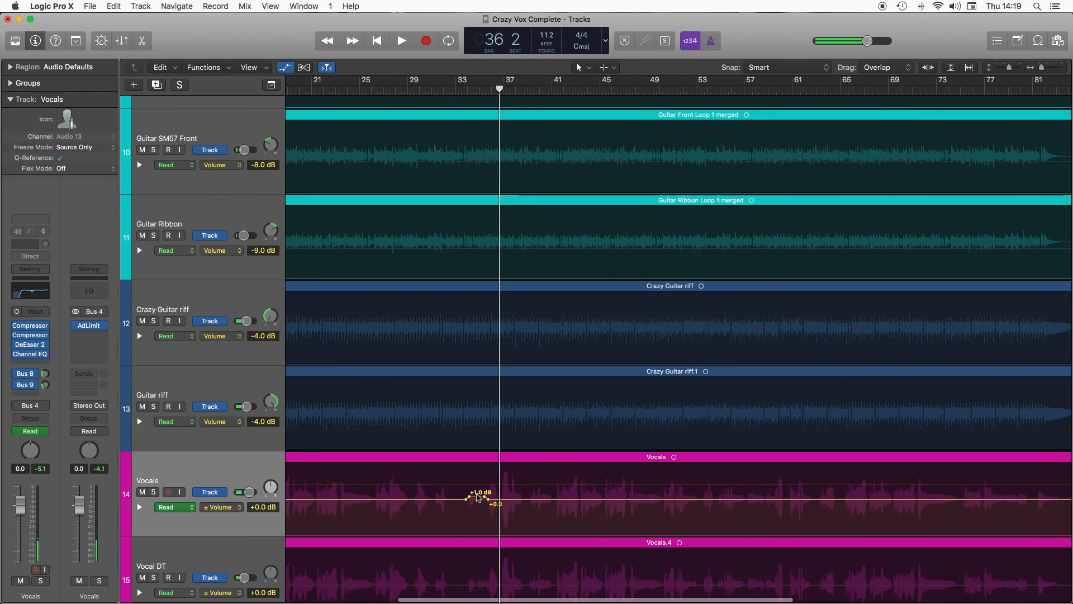
{"action": "scroll", "coordinate": [476, 496], "scroll_direction": "right", "scroll_amount": 4}
{"action": "scroll", "coordinate": [477, 497], "scroll_direction": "left", "scroll_amount": 6}
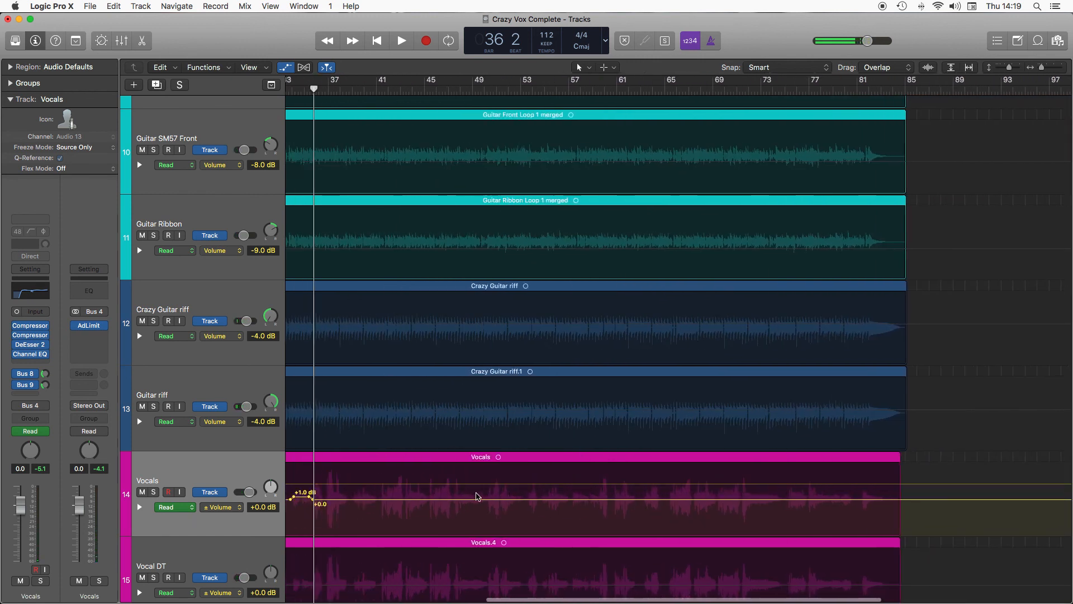
{"action": "key", "text": "a"}
{"action": "key", "text": "z"}
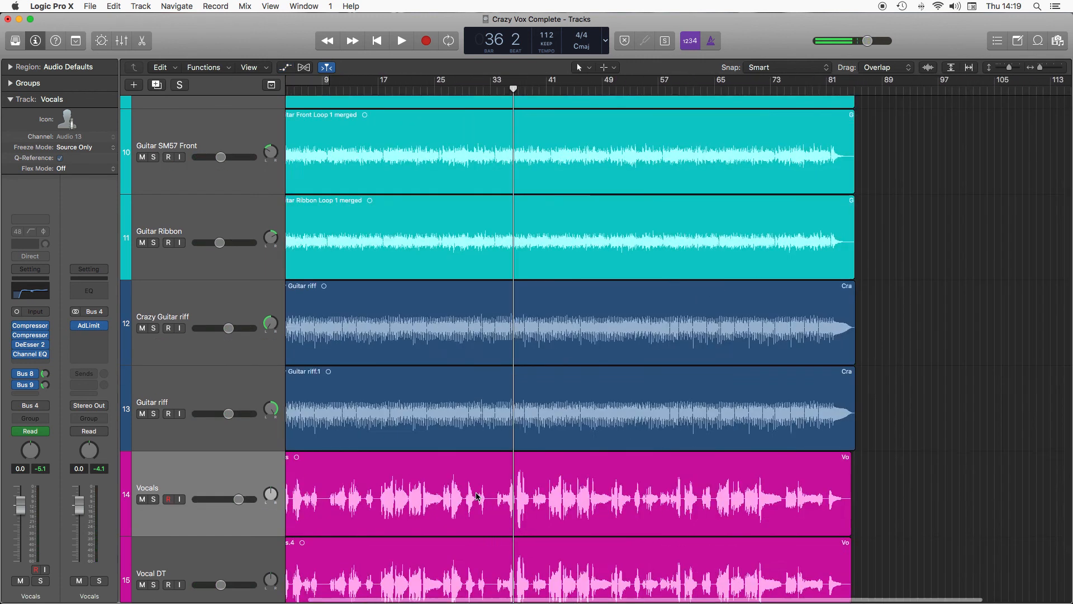
- Shrink the track heights to show more of the session, play the full mix from bar 1 and mute the Mic track
{"action": "key", "text": "Return"}
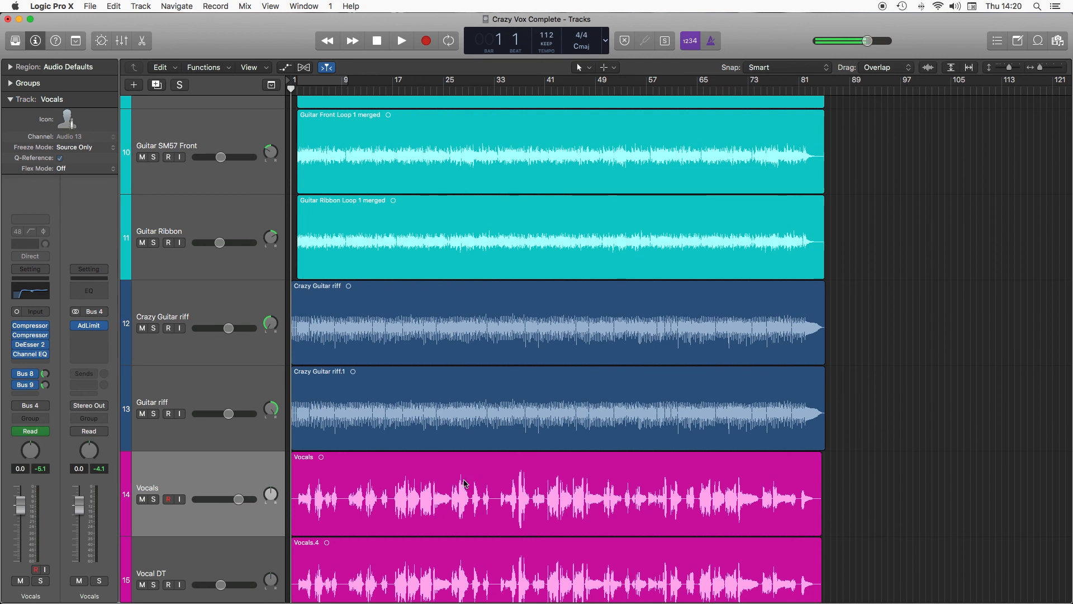
{"action": "key", "text": "super+Up"}
{"action": "key", "text": "super+Up"}
{"action": "key", "text": "super+Up"}
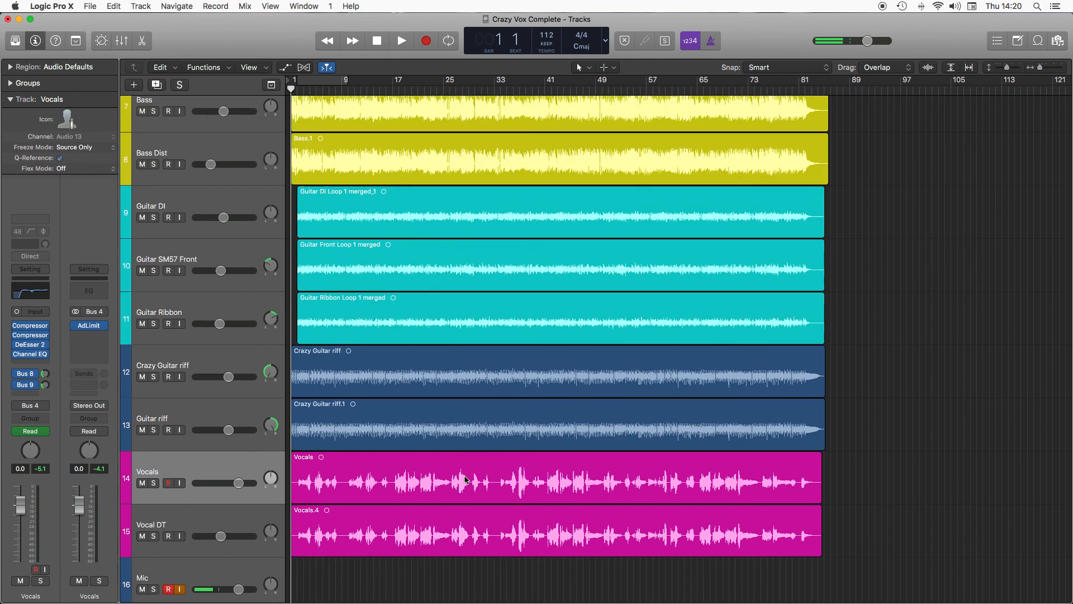
{"action": "key", "text": "space"}
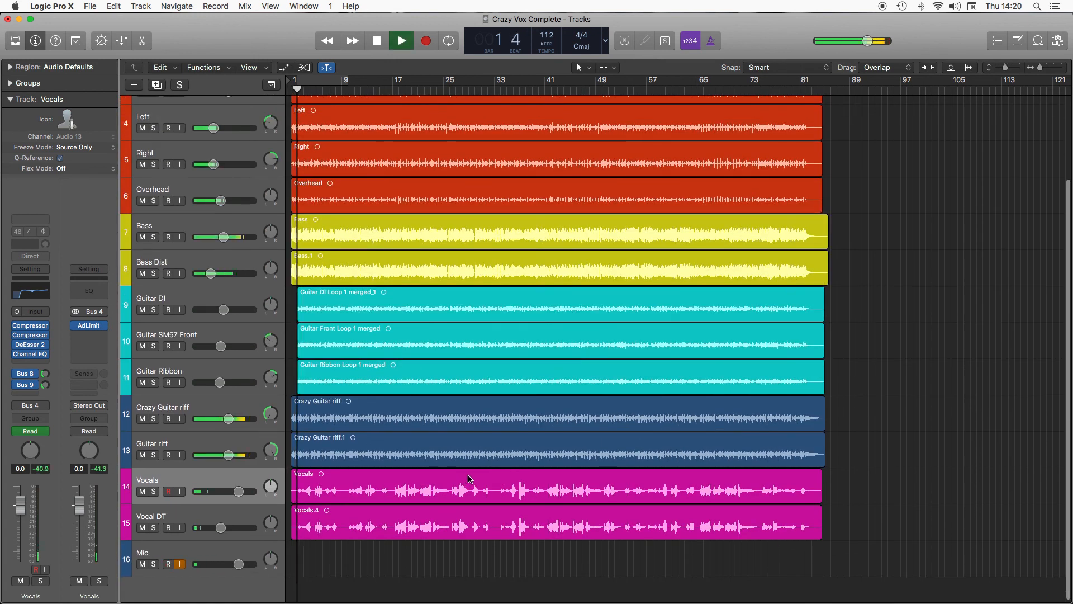
{"action": "left_click", "coordinate": [142, 563]}
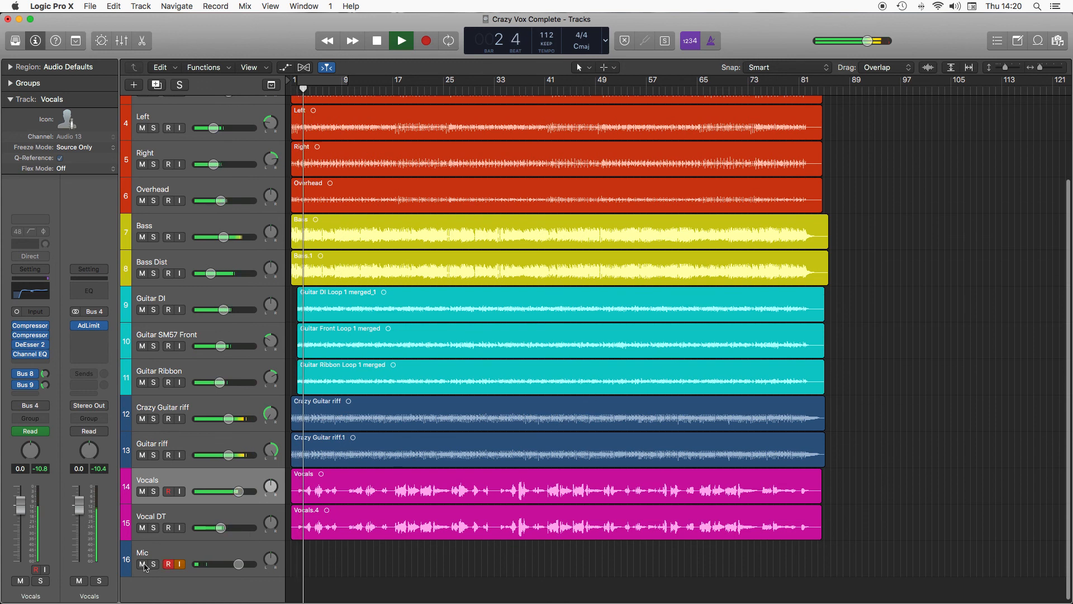
{"action": "key", "text": "alt+r"}
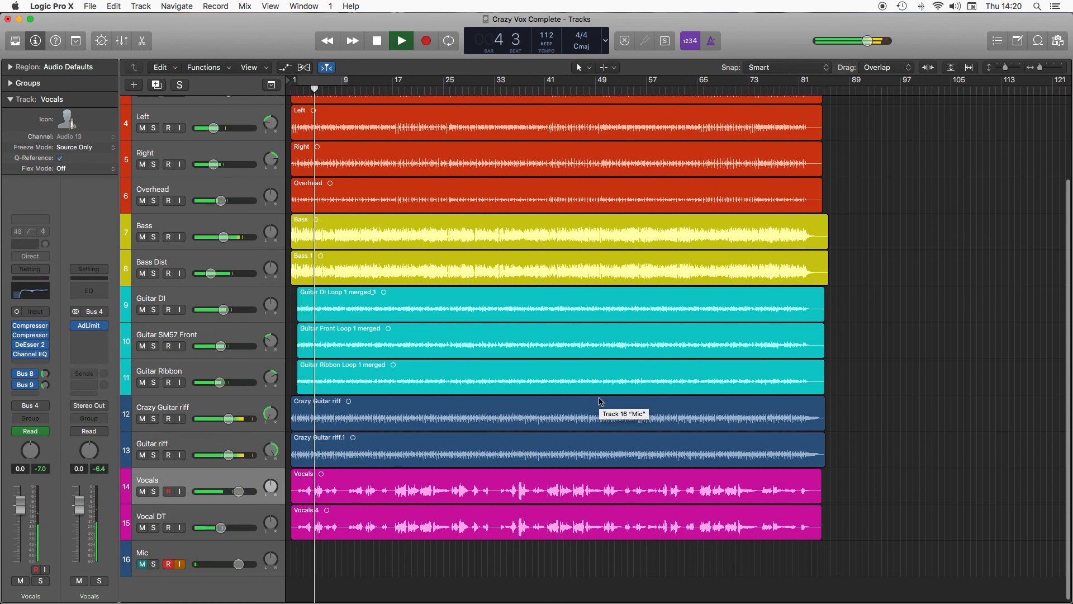
{"action": "key", "text": "alt+r"}
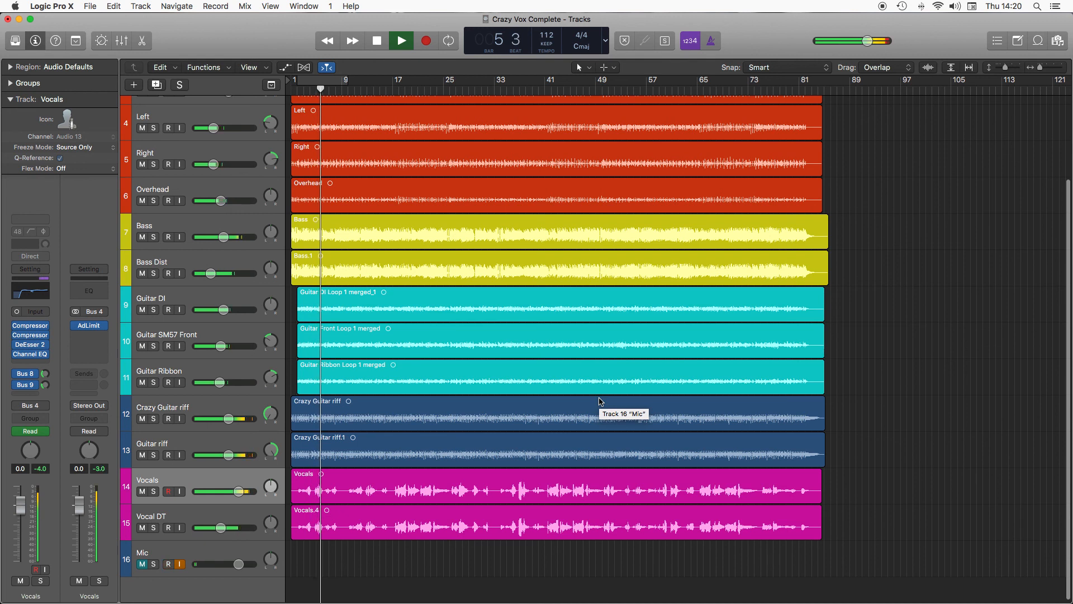
{"action": "key", "text": "alt+r"}
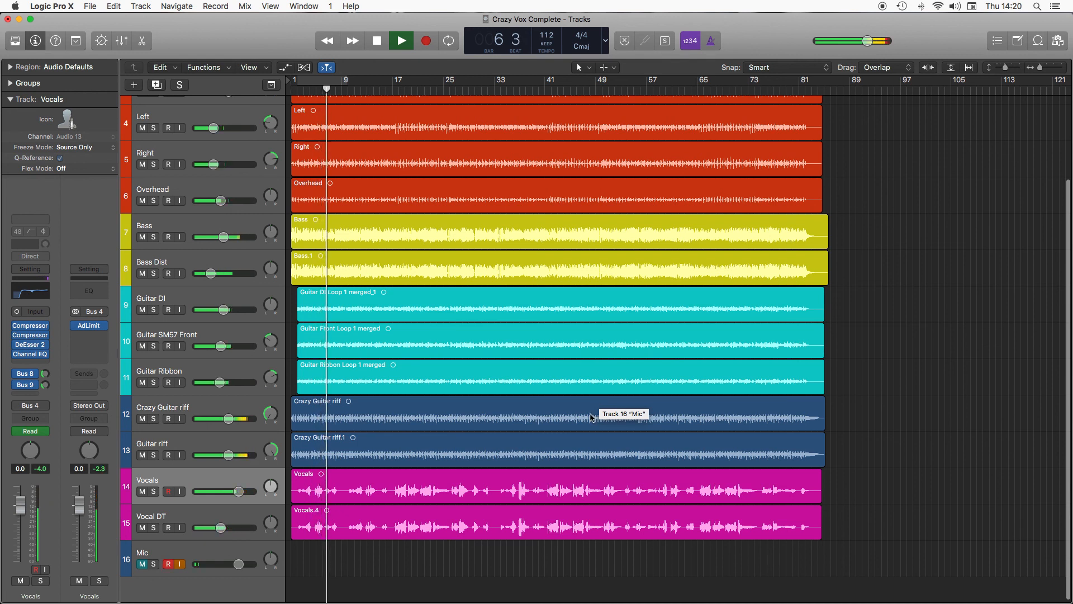